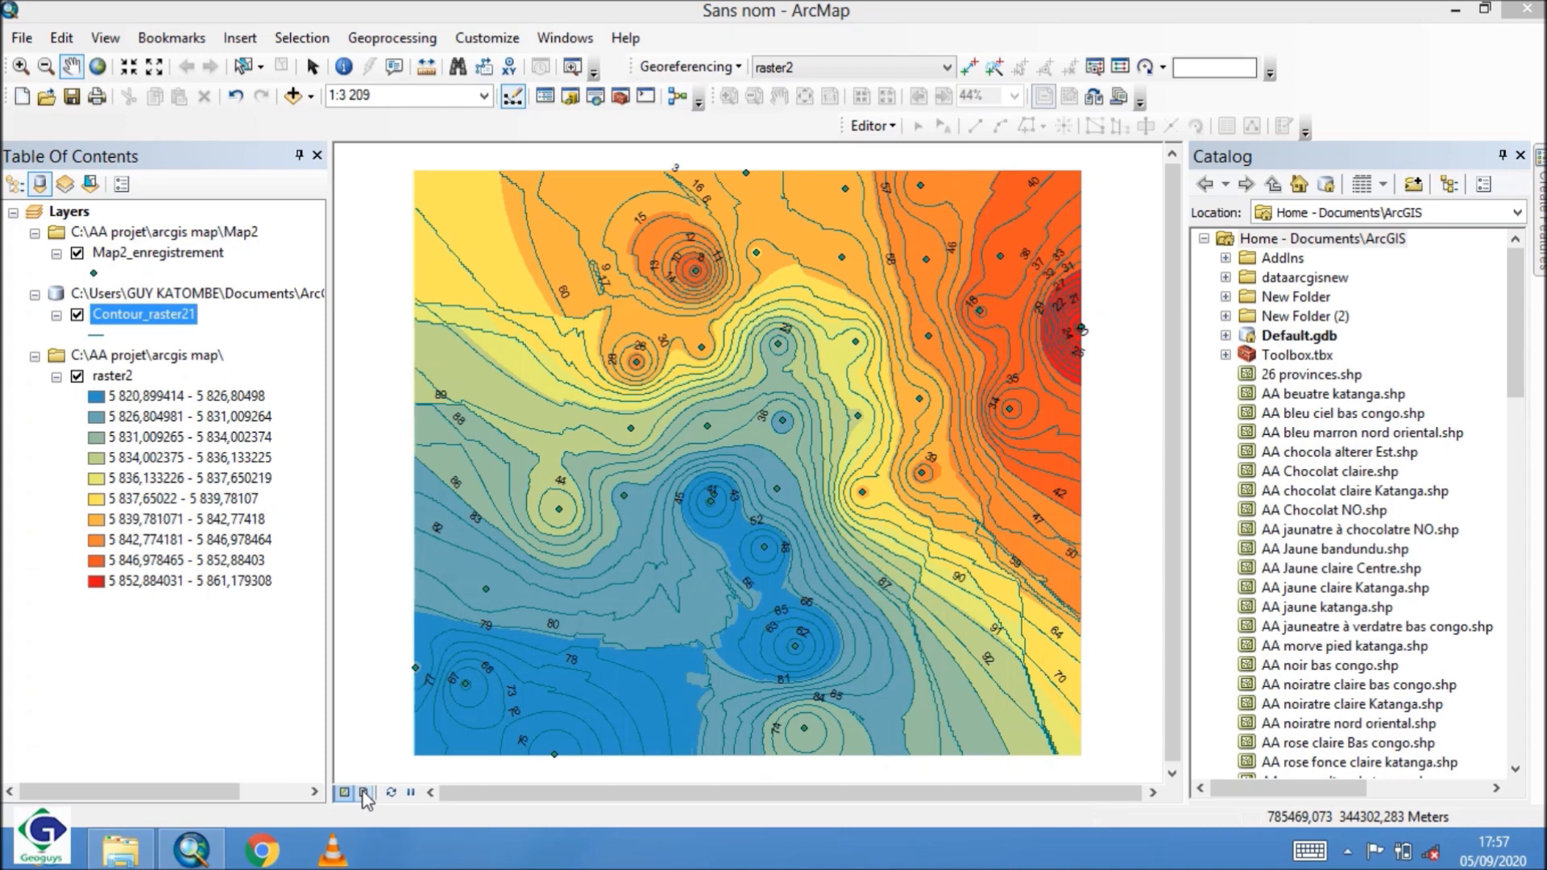
- Switch the map to layout view and start inserting a legend
click(364, 793)
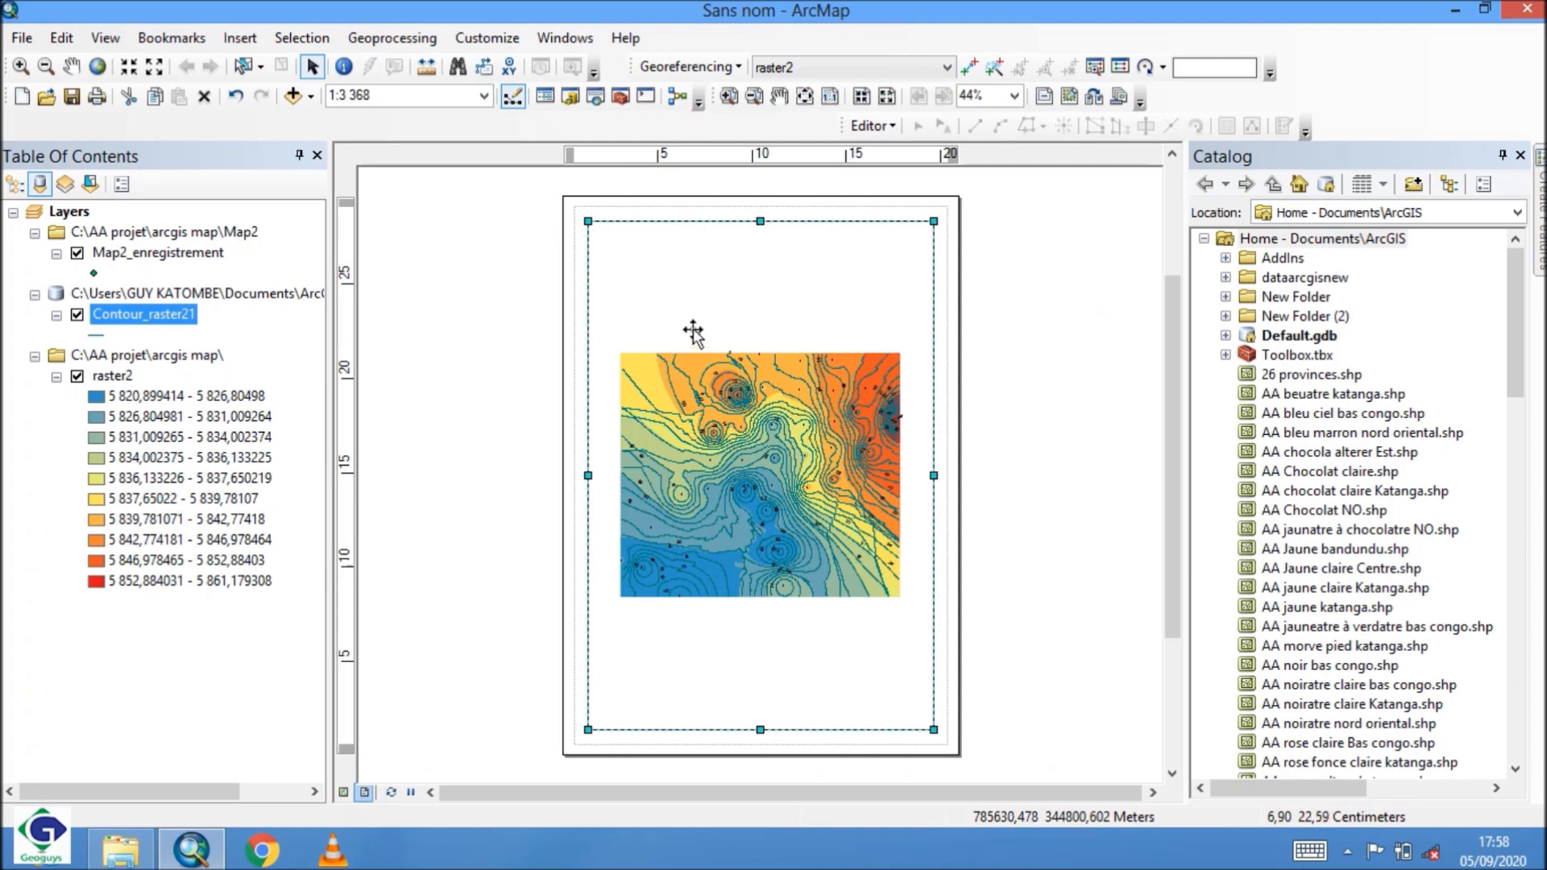
click(236, 38)
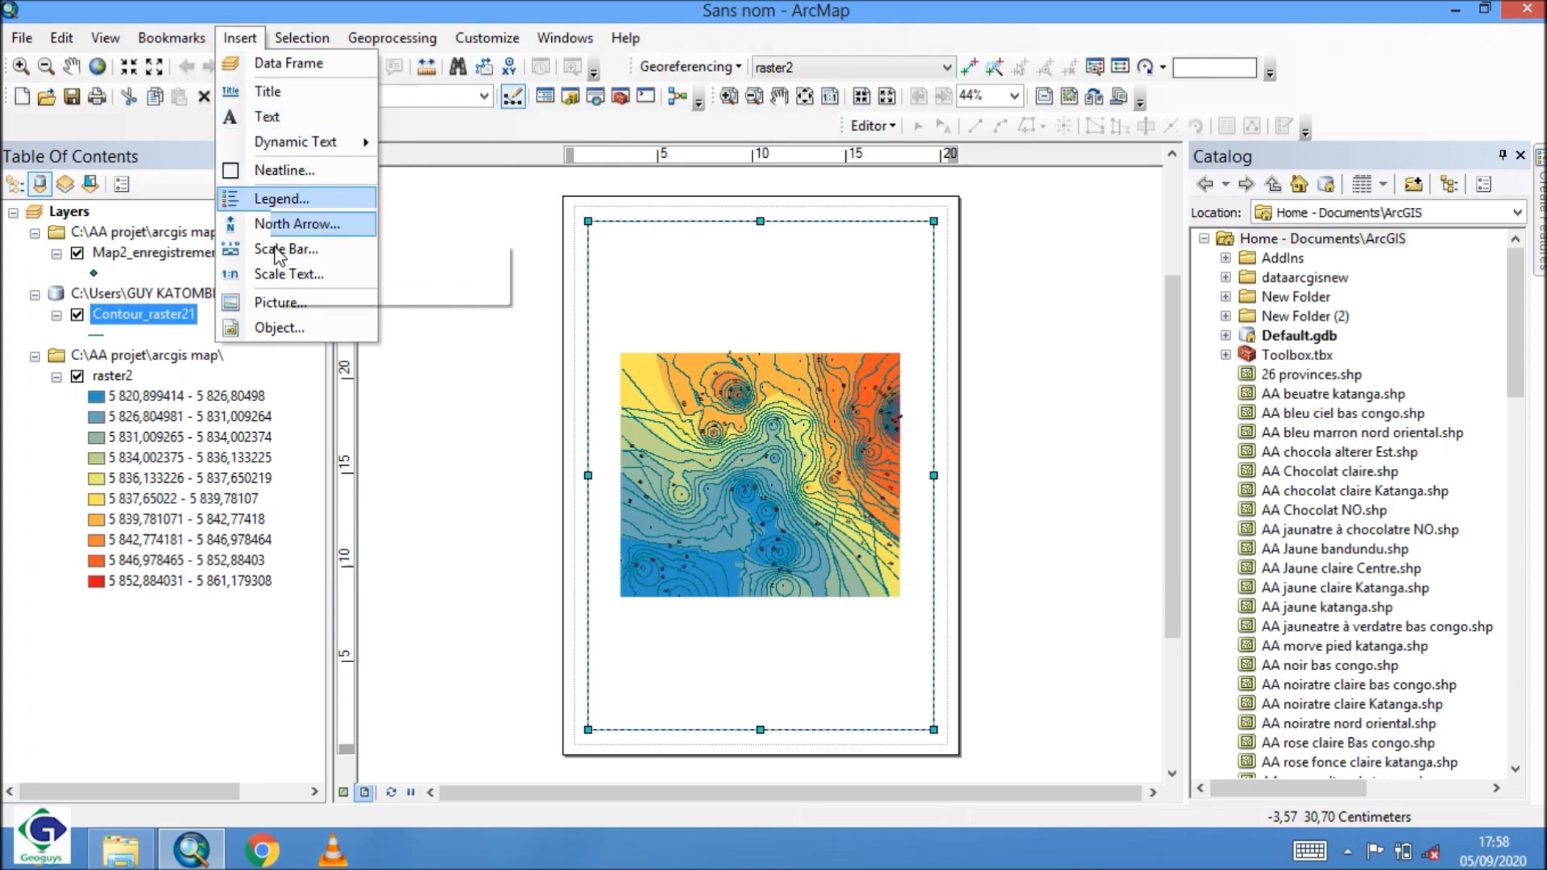
click(287, 205)
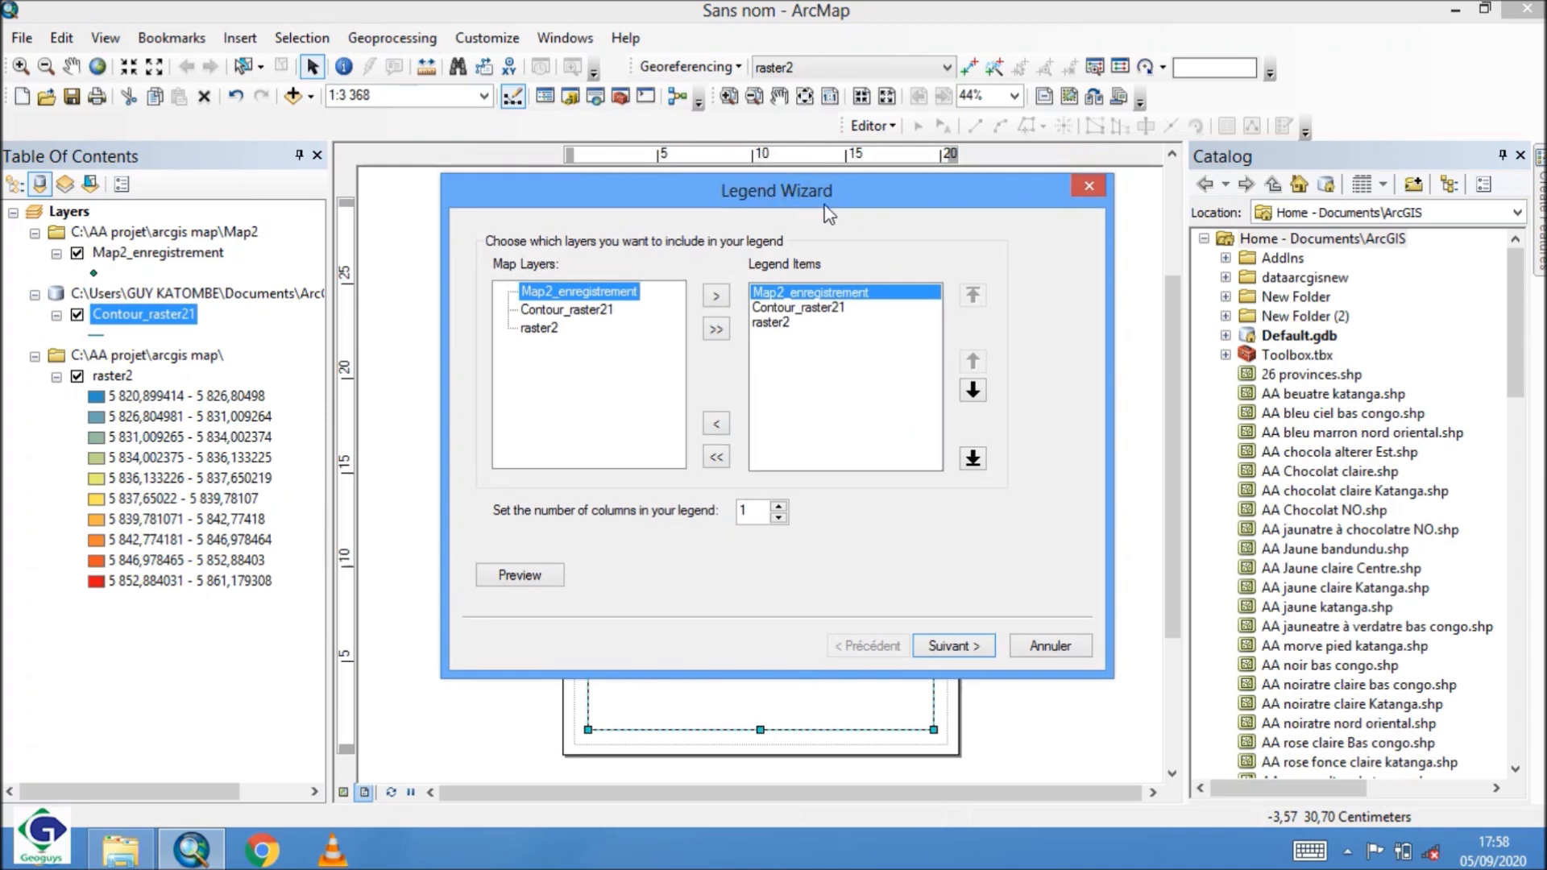
click(794, 307)
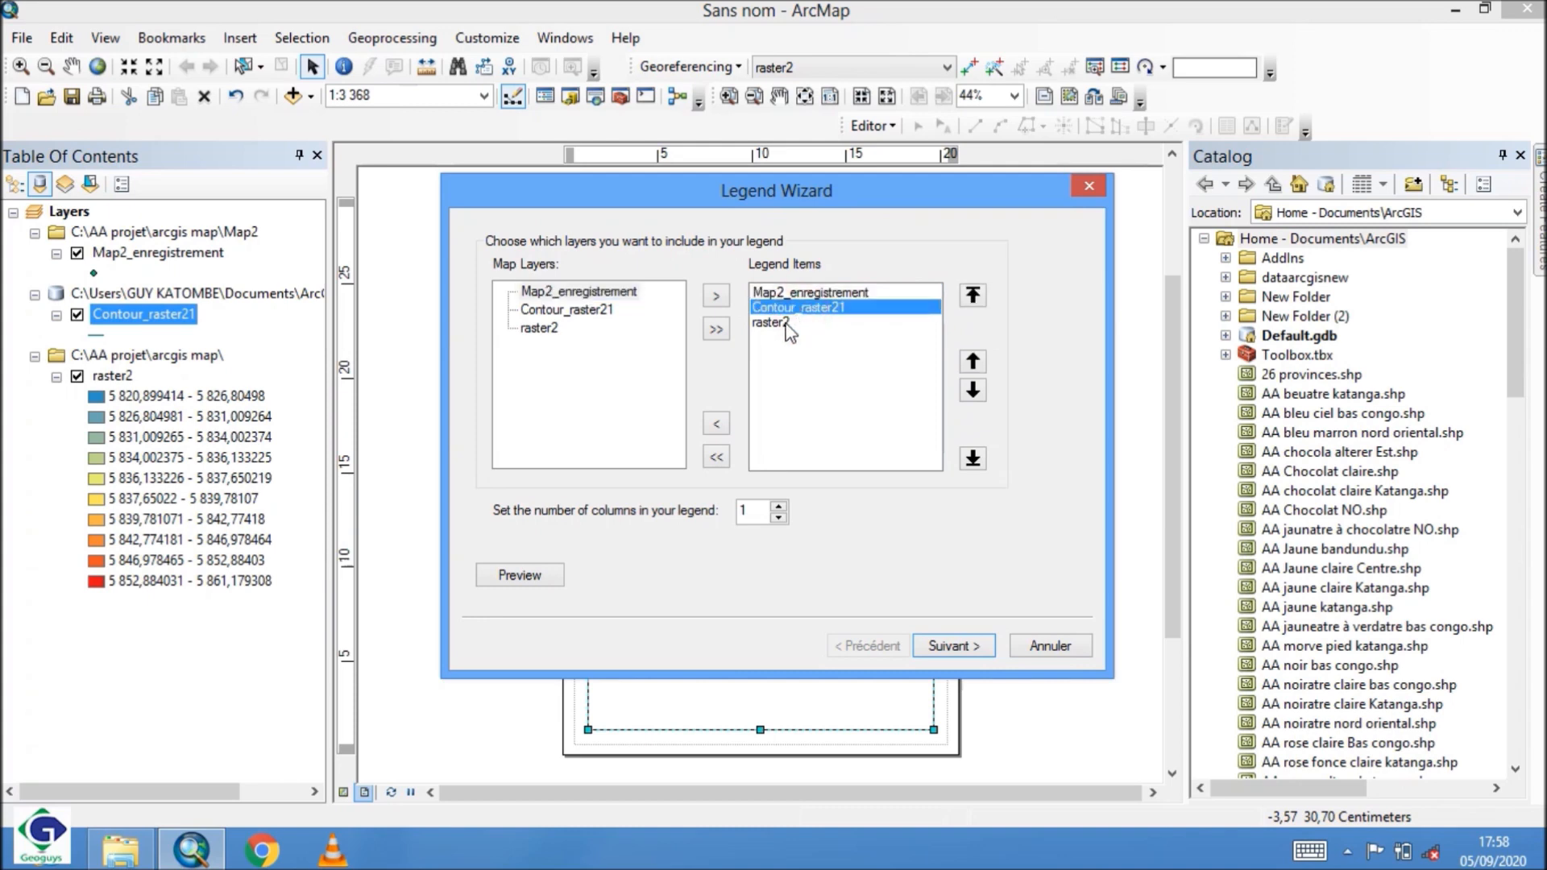
click(612, 291)
click(577, 313)
click(538, 326)
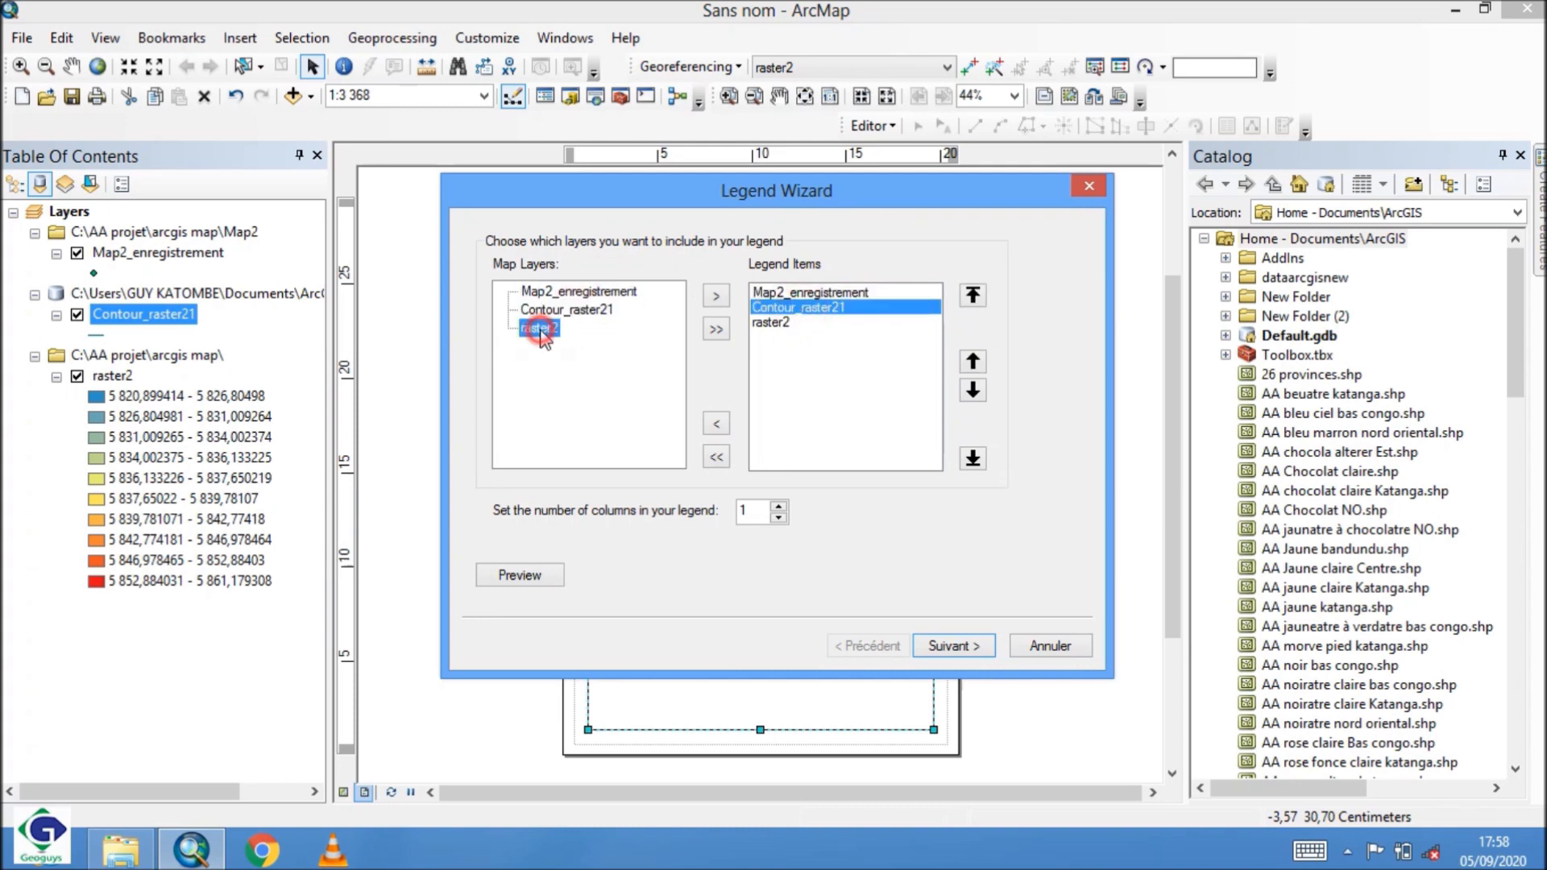
click(544, 308)
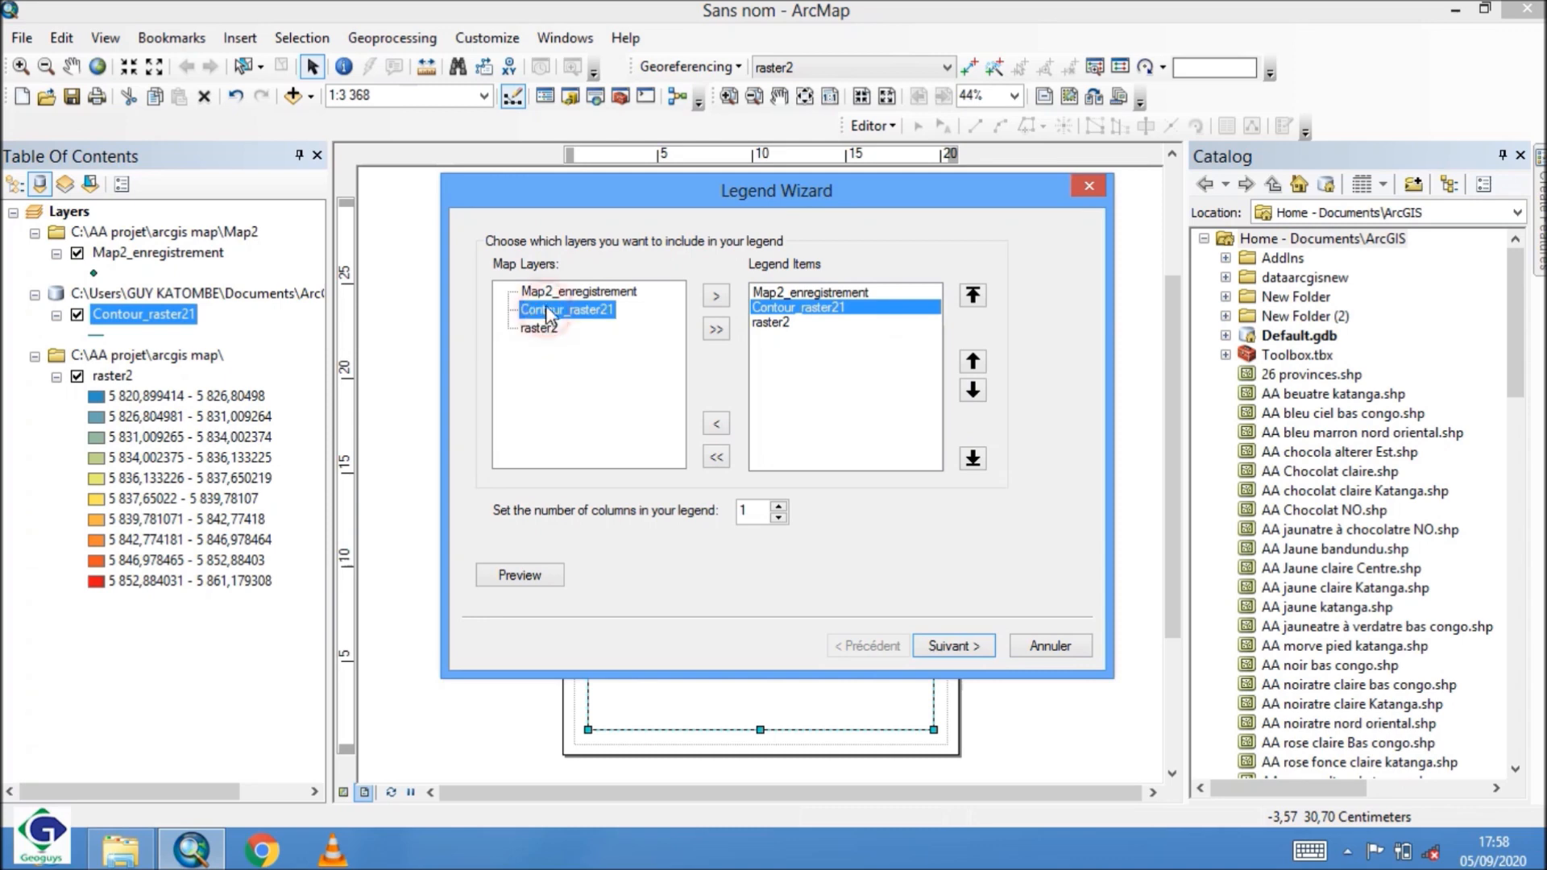
click(544, 293)
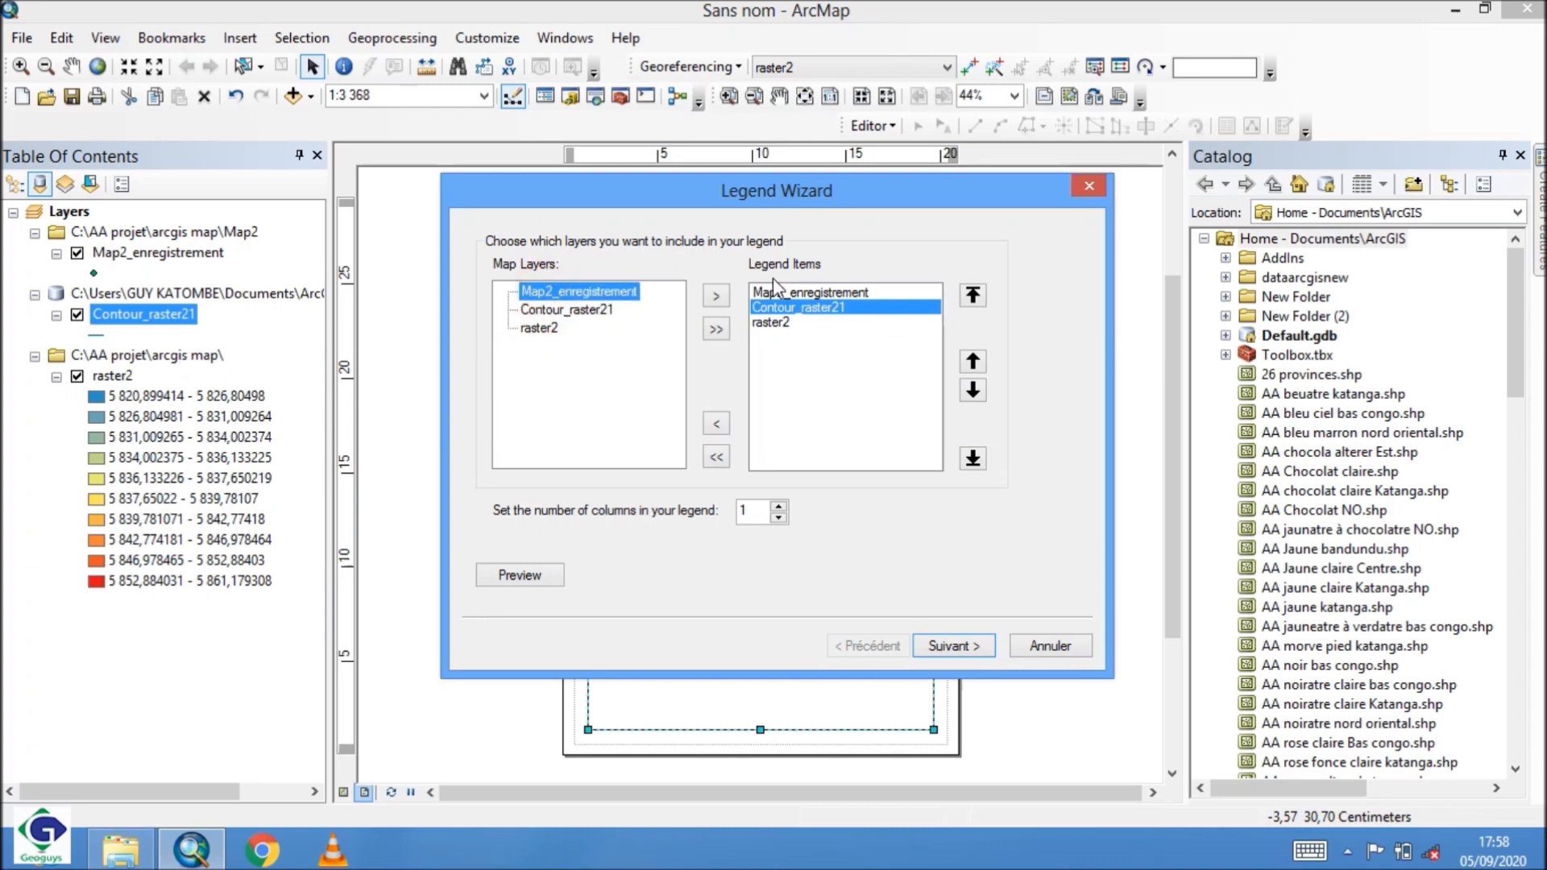
- Remove the Map2_enregistrement and Contour_raster21 layers from the legend items, keeping only raster2
click(831, 294)
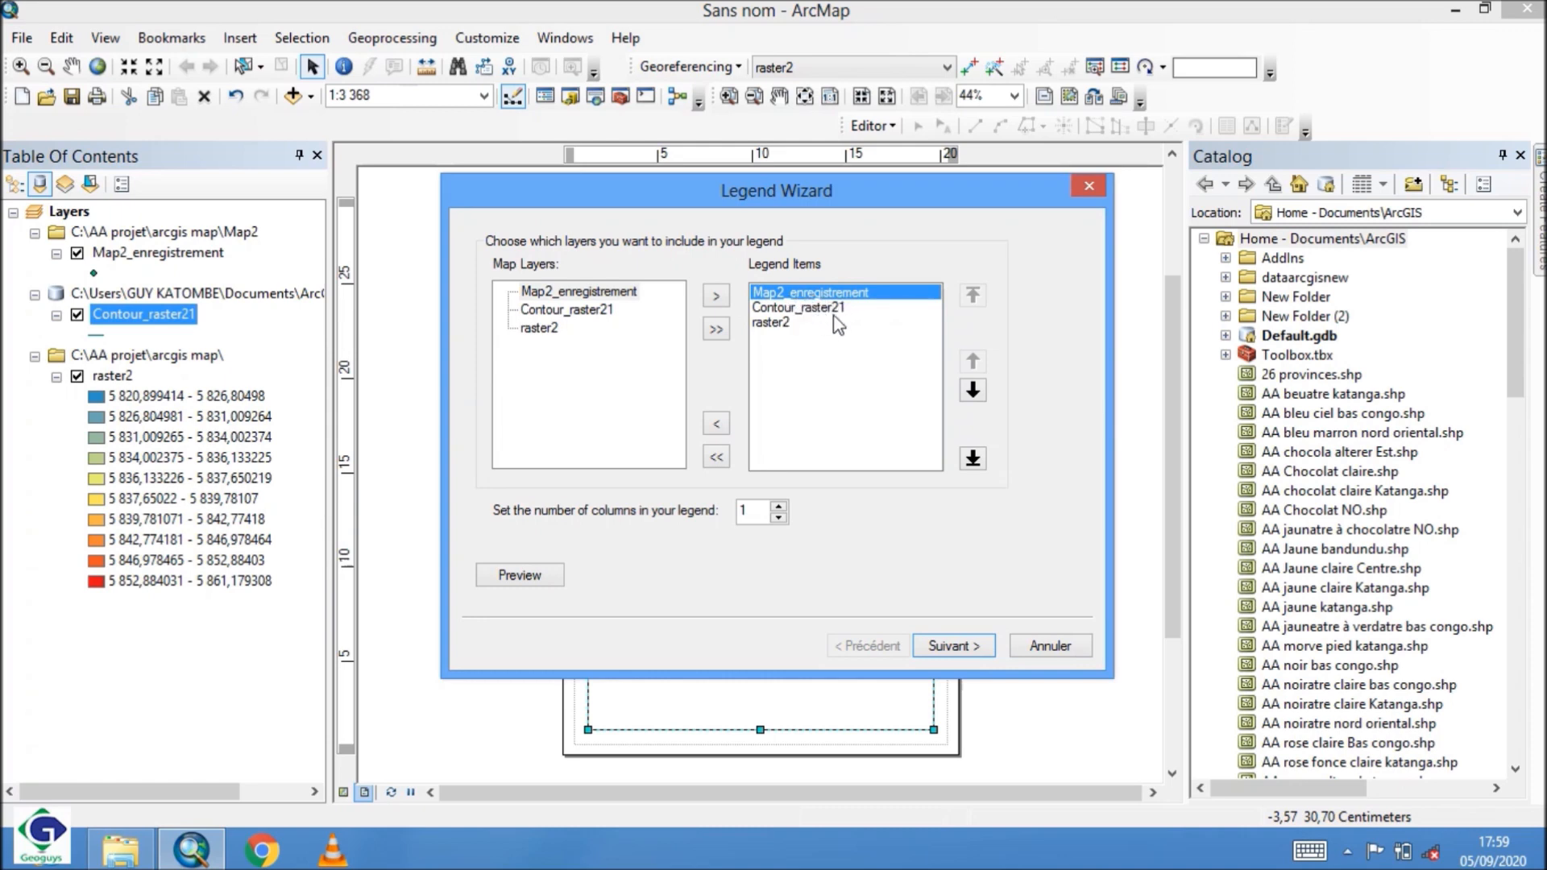
click(785, 293)
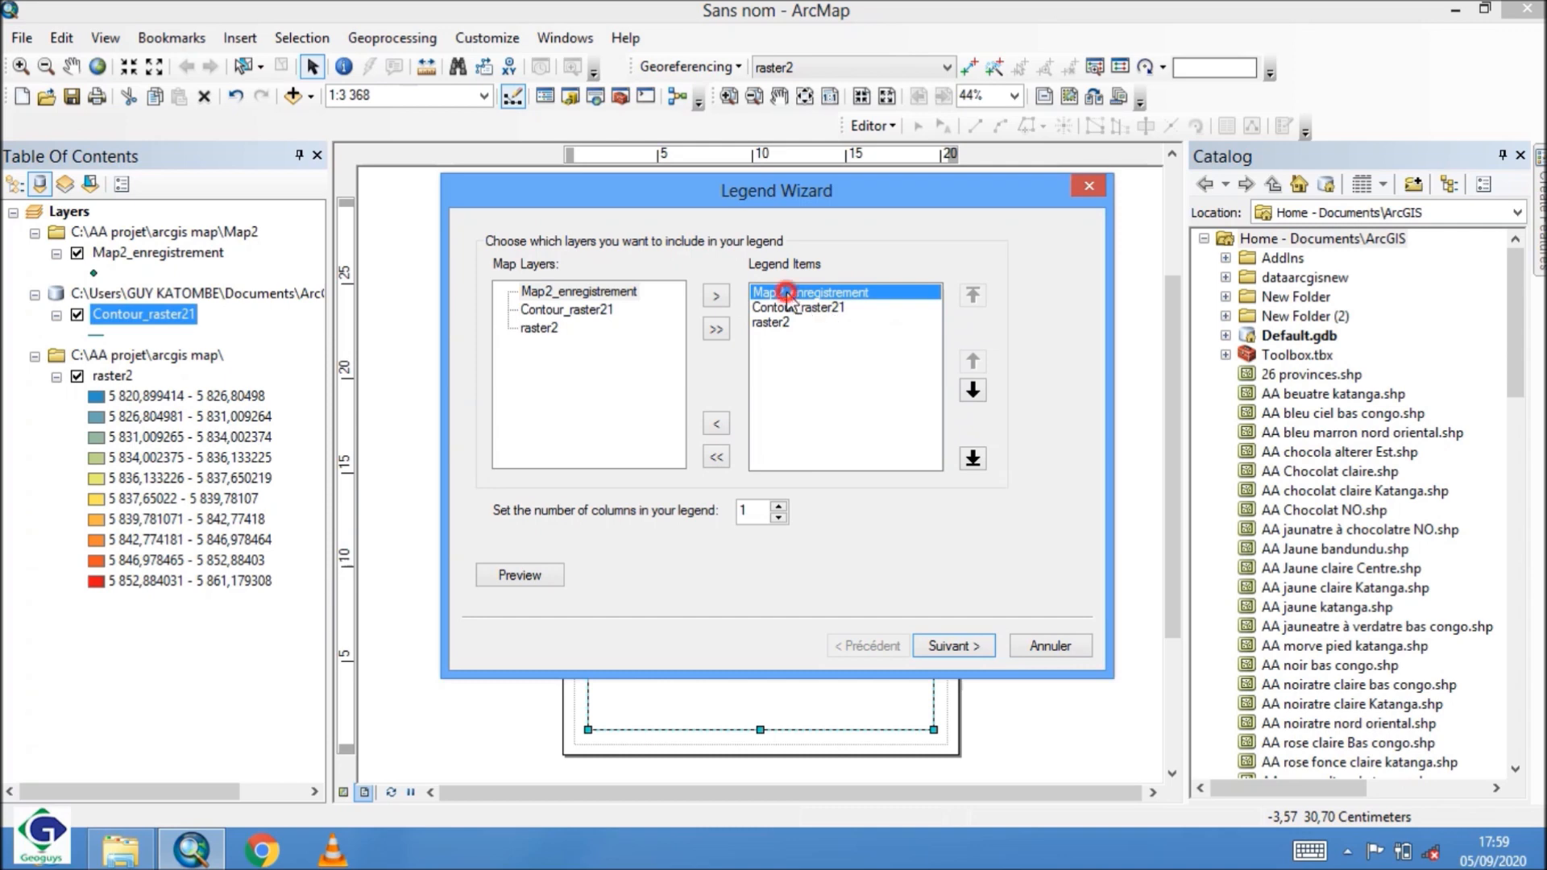
click(720, 423)
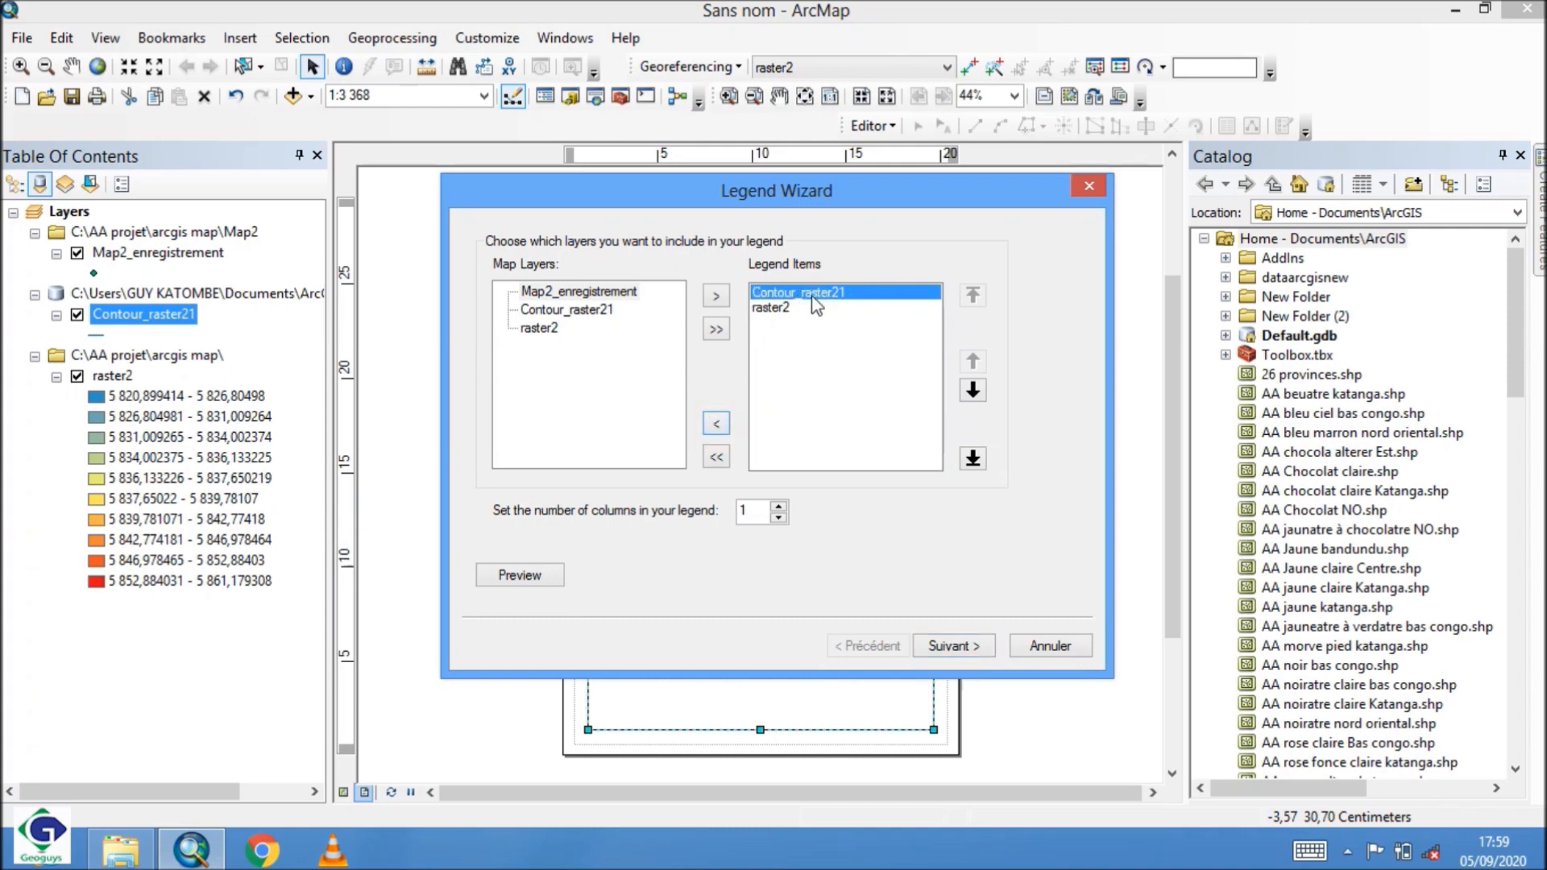
click(717, 427)
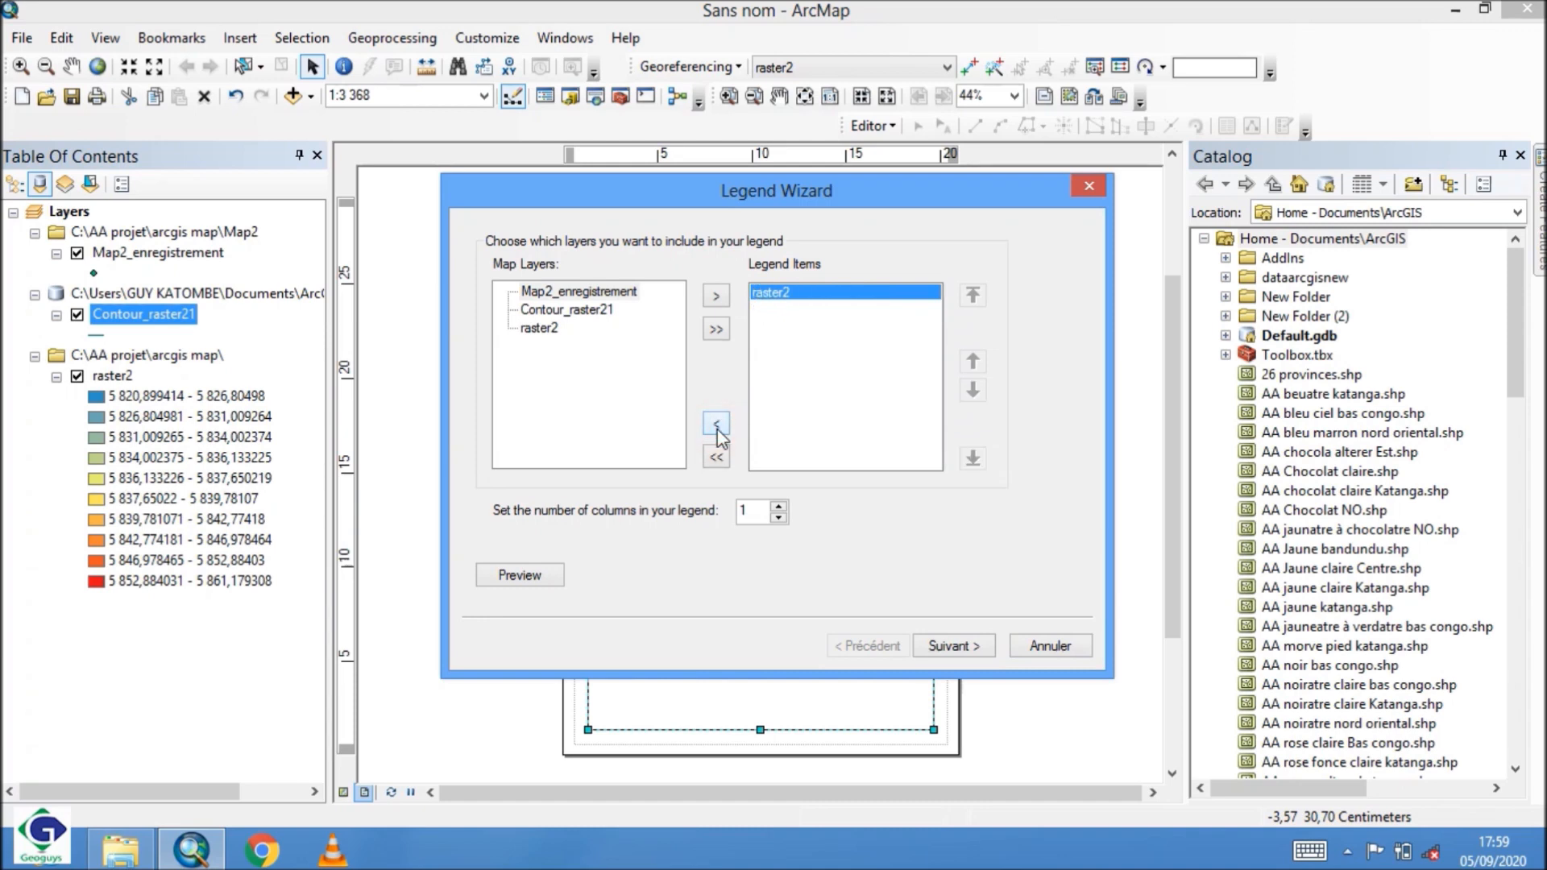
- Add Map2_enregistrement back to the legend items and remove it again
click(581, 292)
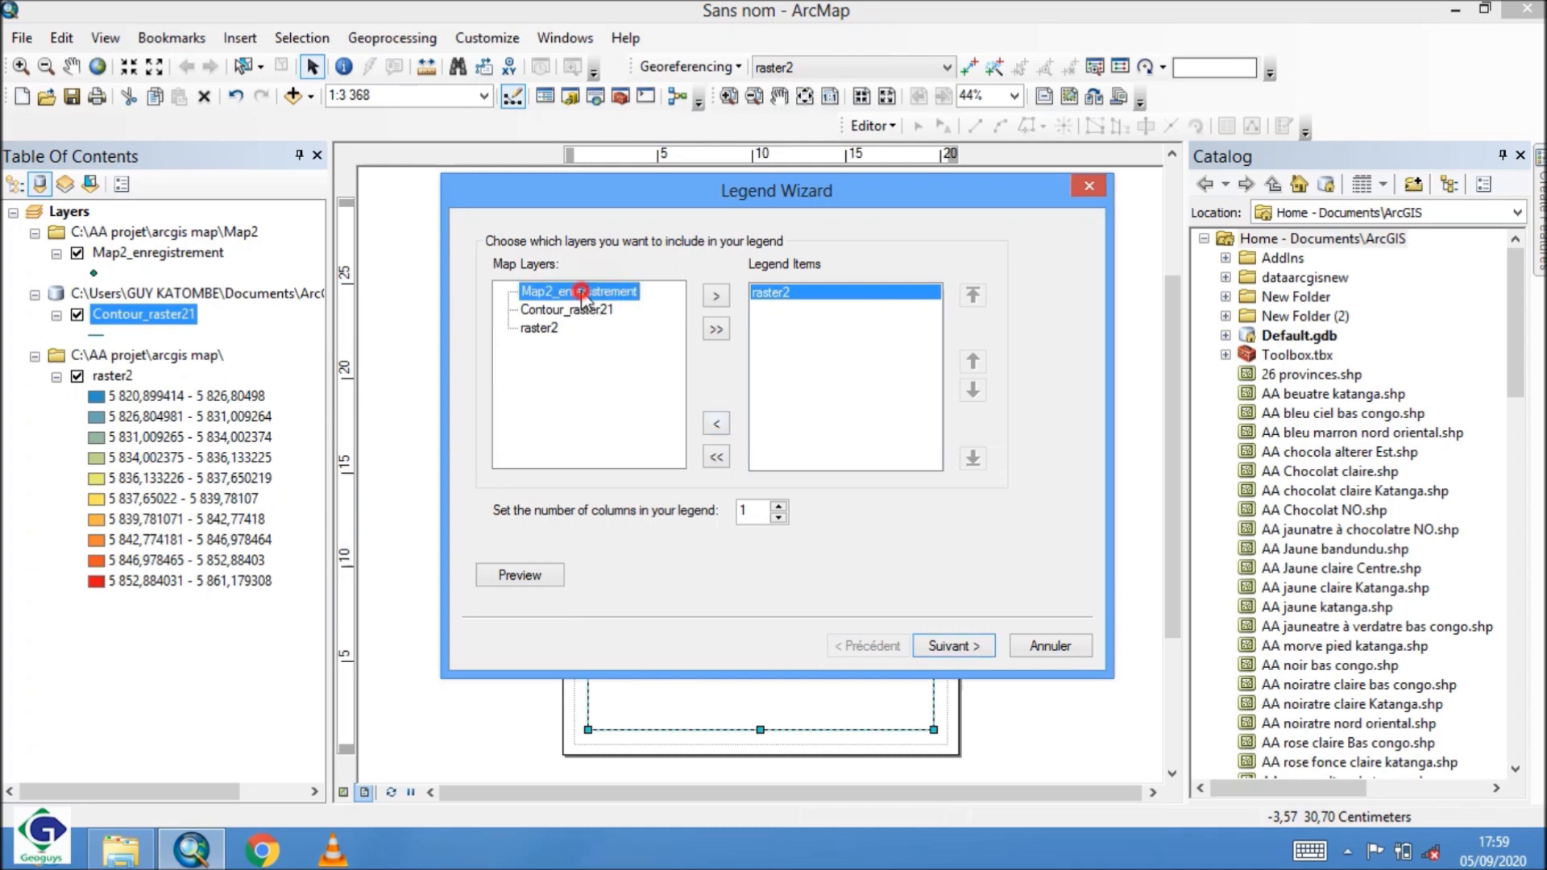
click(716, 298)
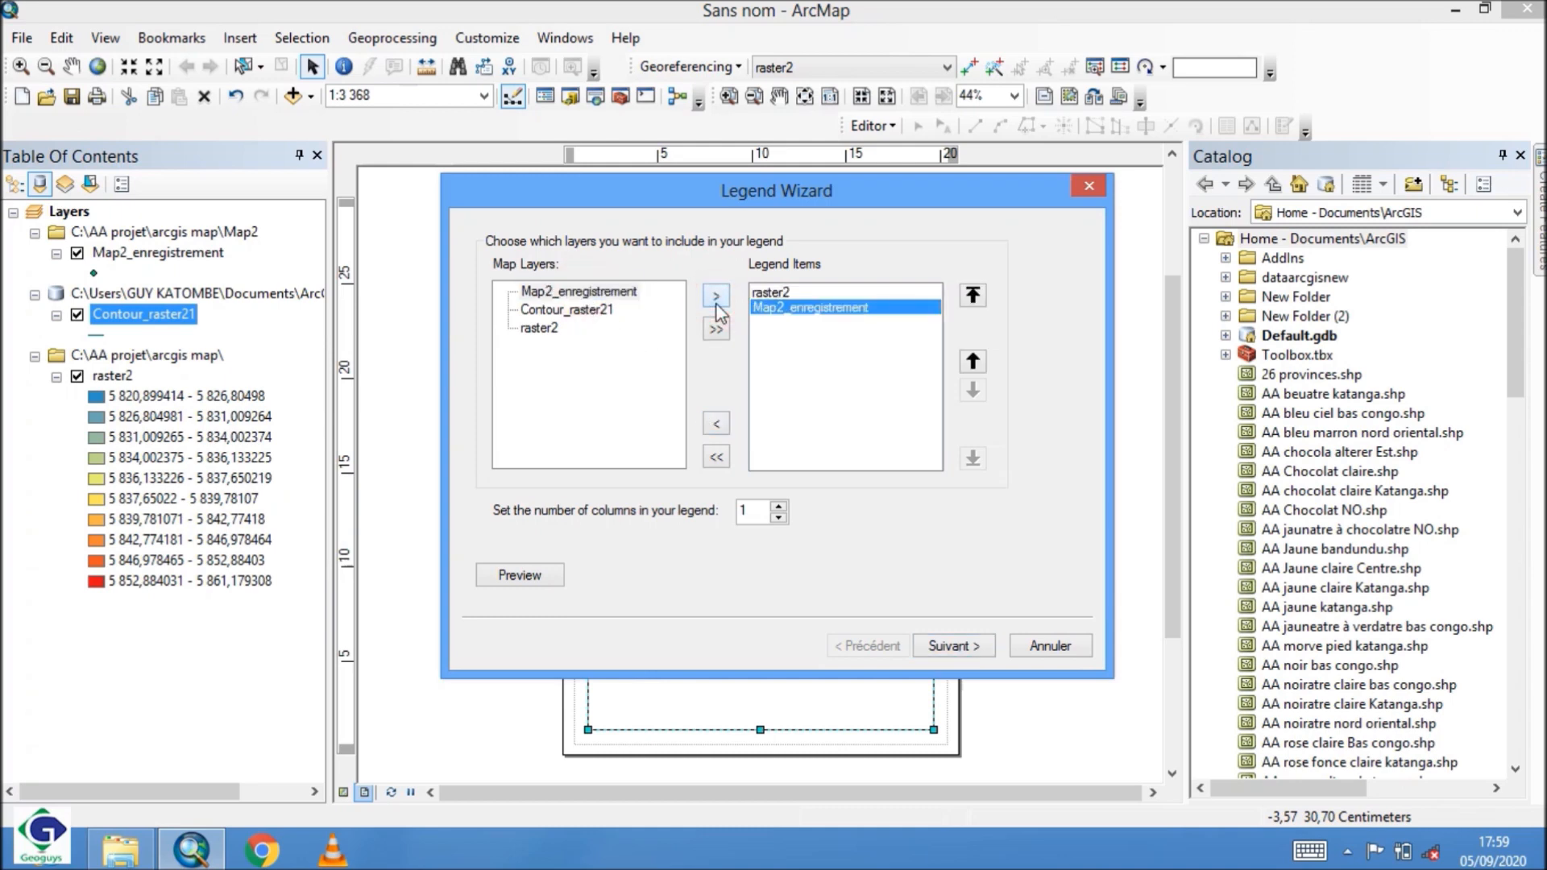
click(718, 426)
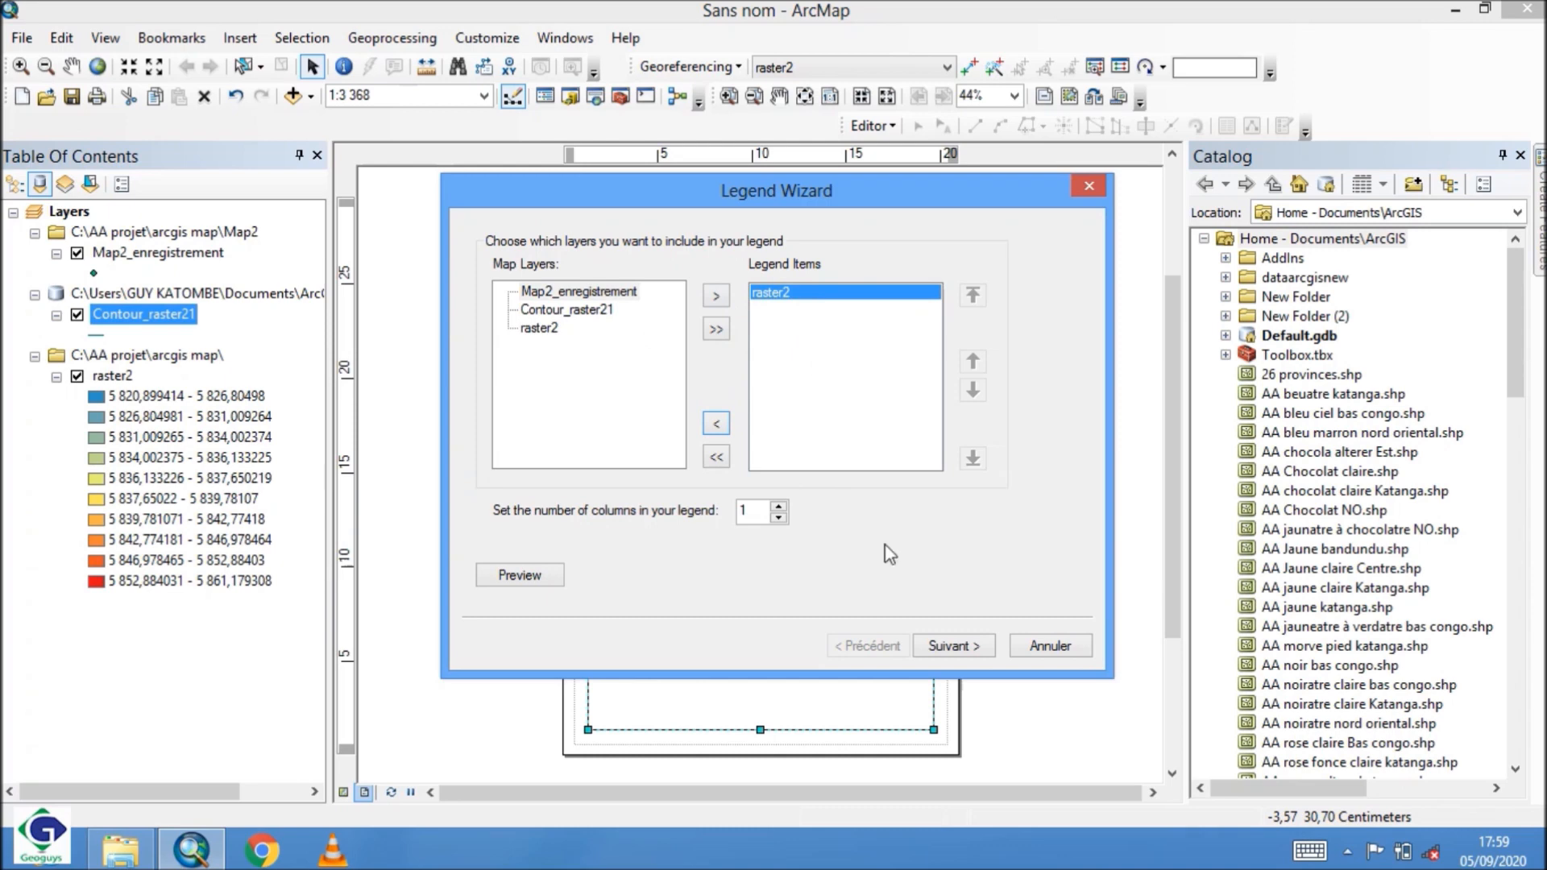
- Proceed to the legend frame settings and look through the available border and background choices
click(949, 650)
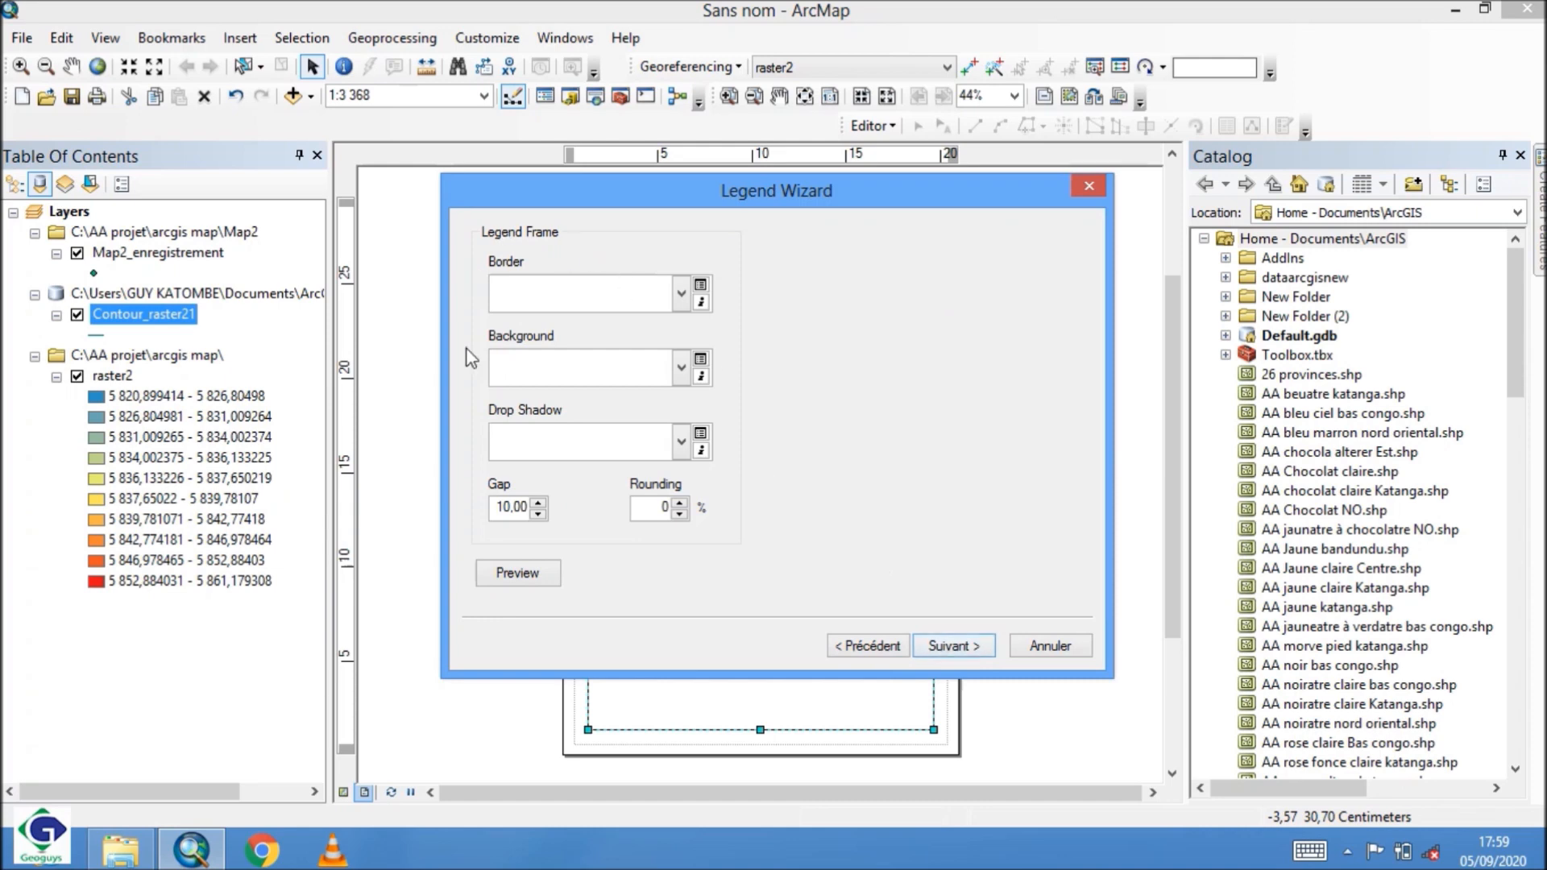
click(681, 294)
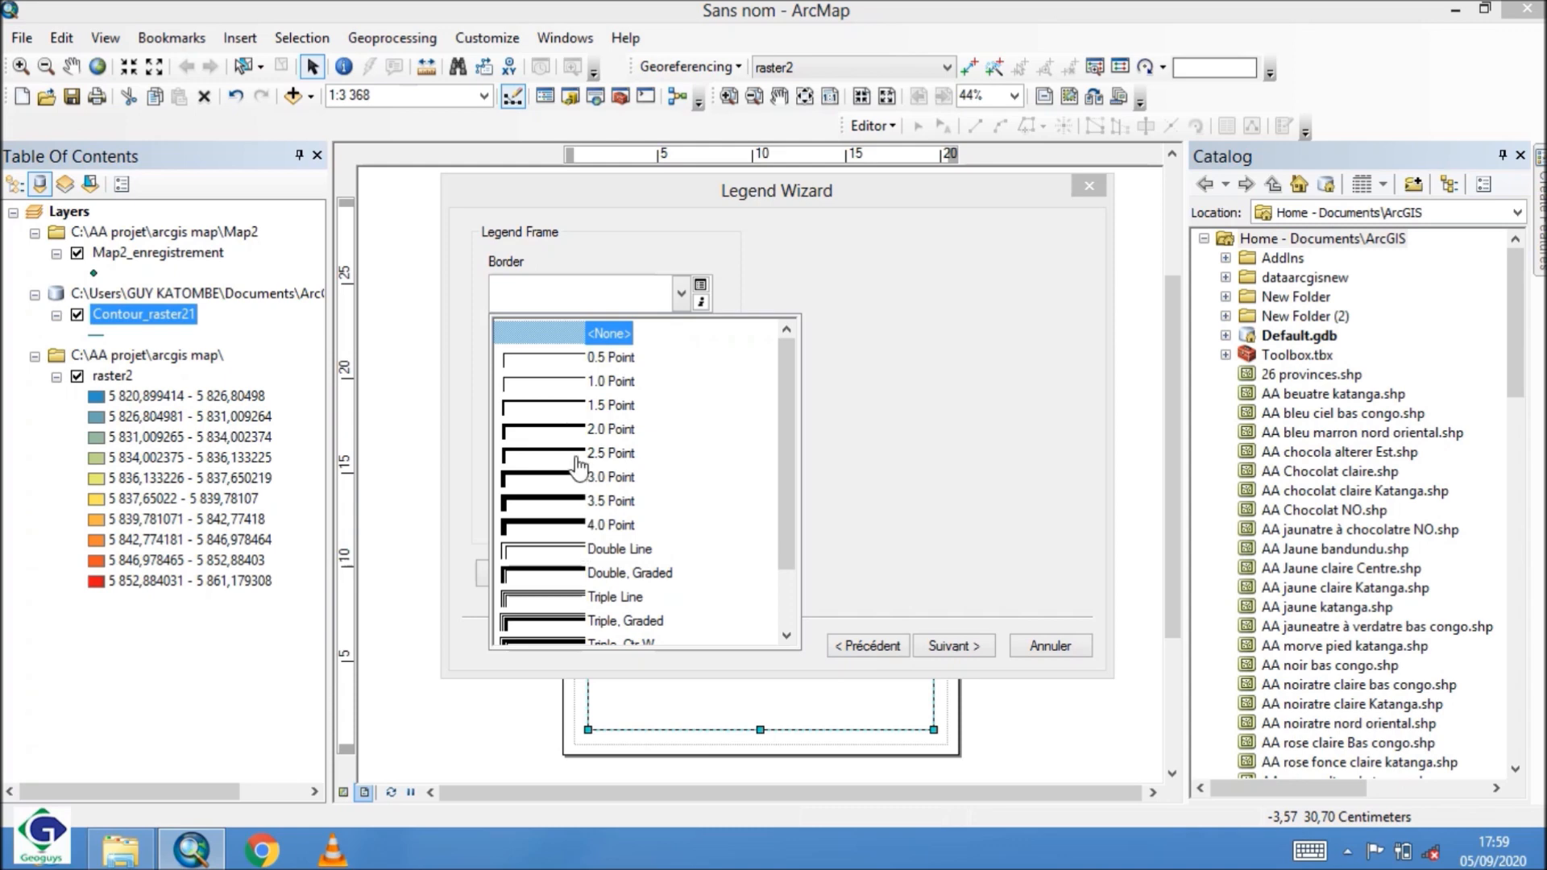
click(936, 314)
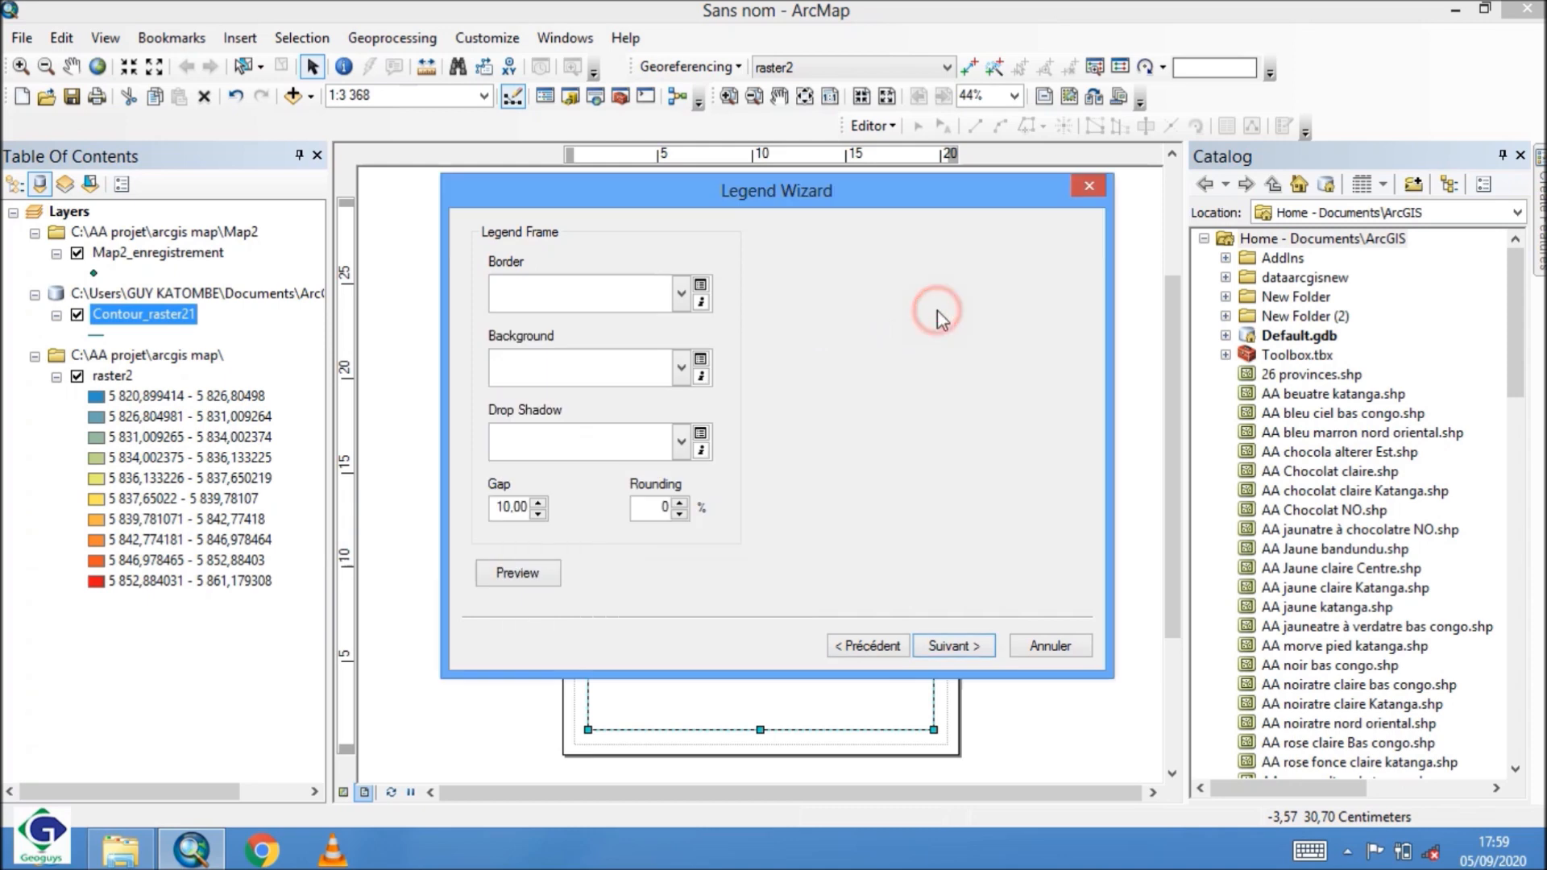
click(678, 369)
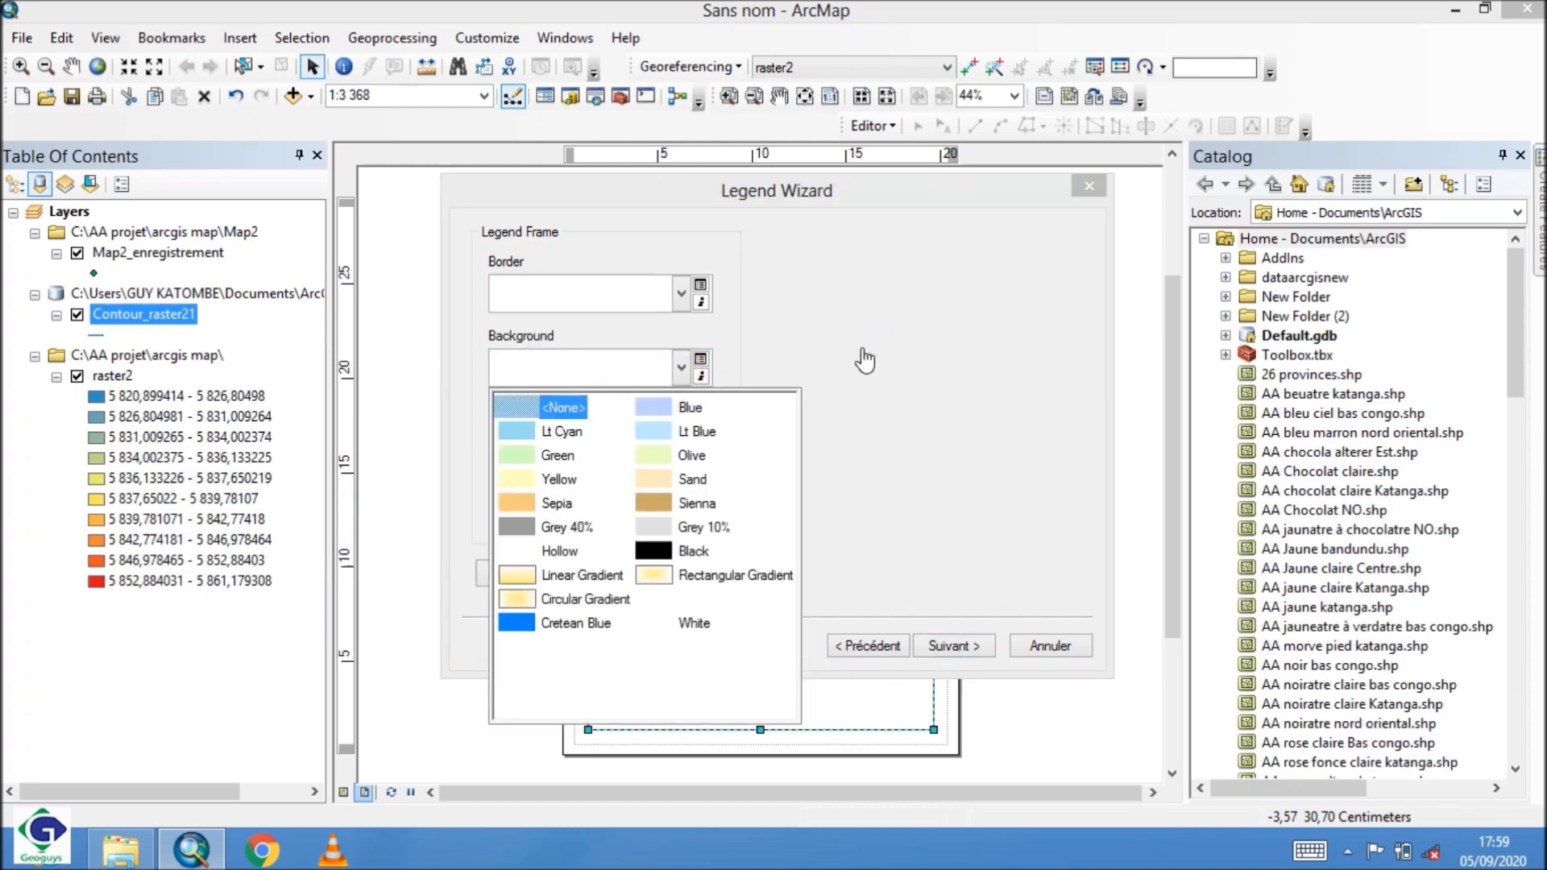
click(861, 355)
click(681, 293)
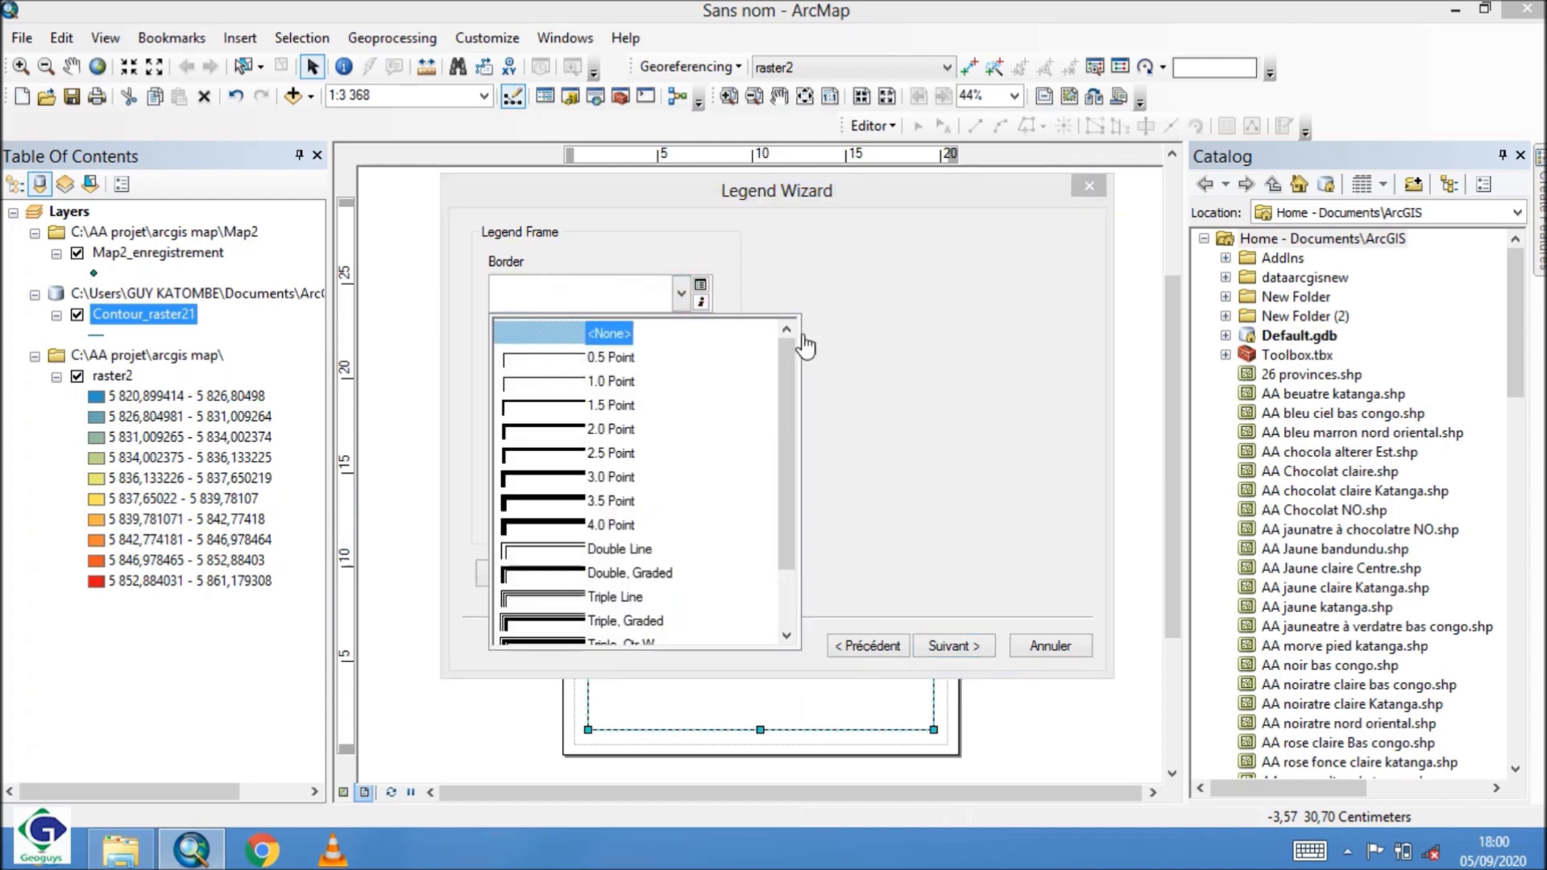
click(961, 322)
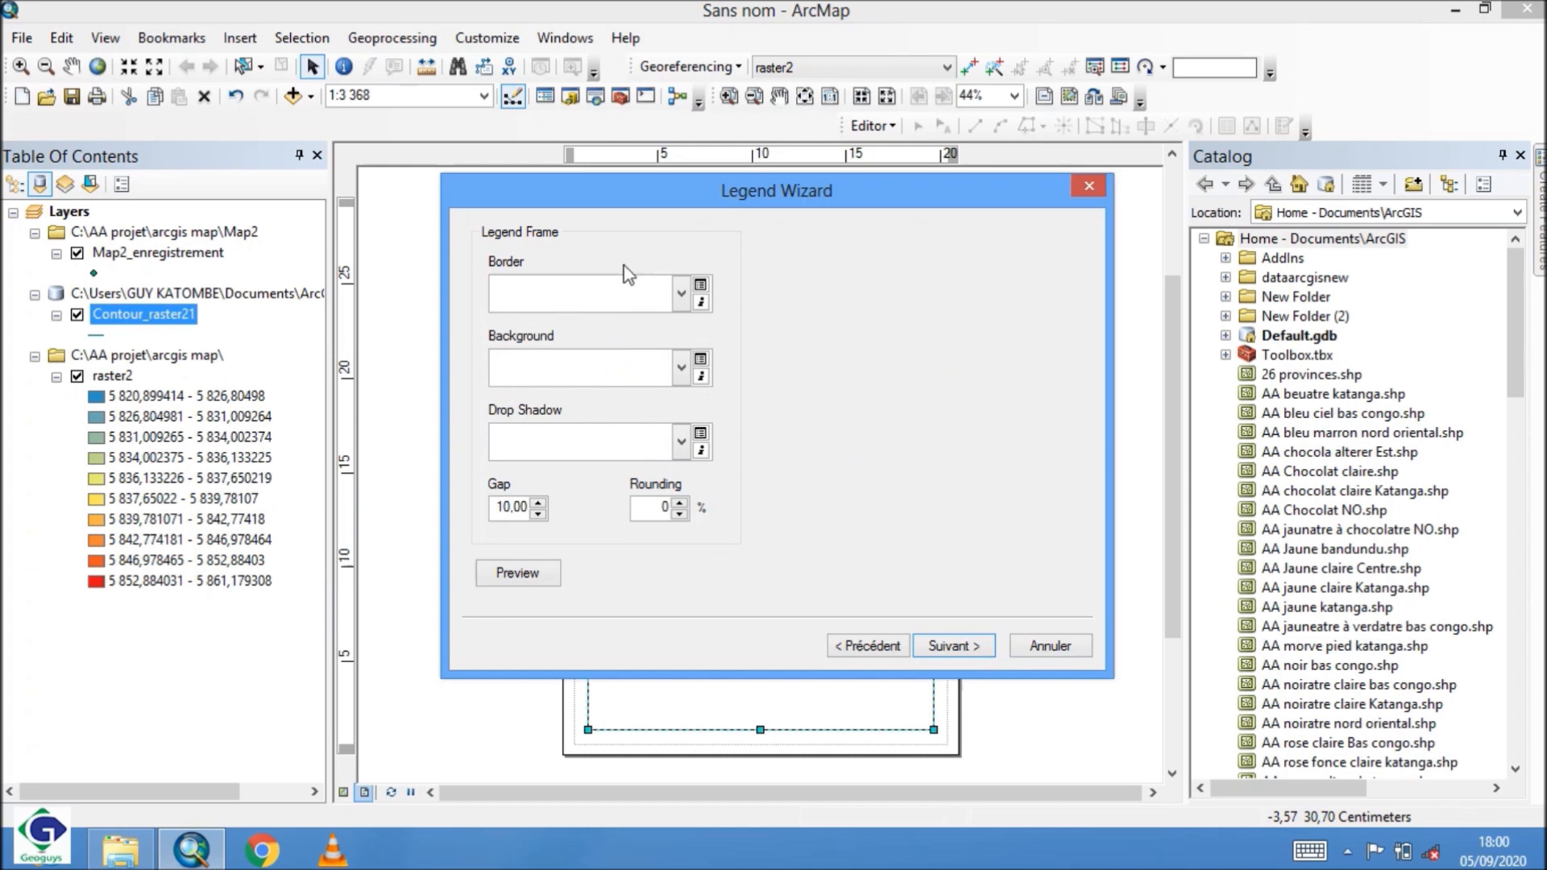
- Complete the legend with the default frame, symbol patch and spacing settings
click(952, 649)
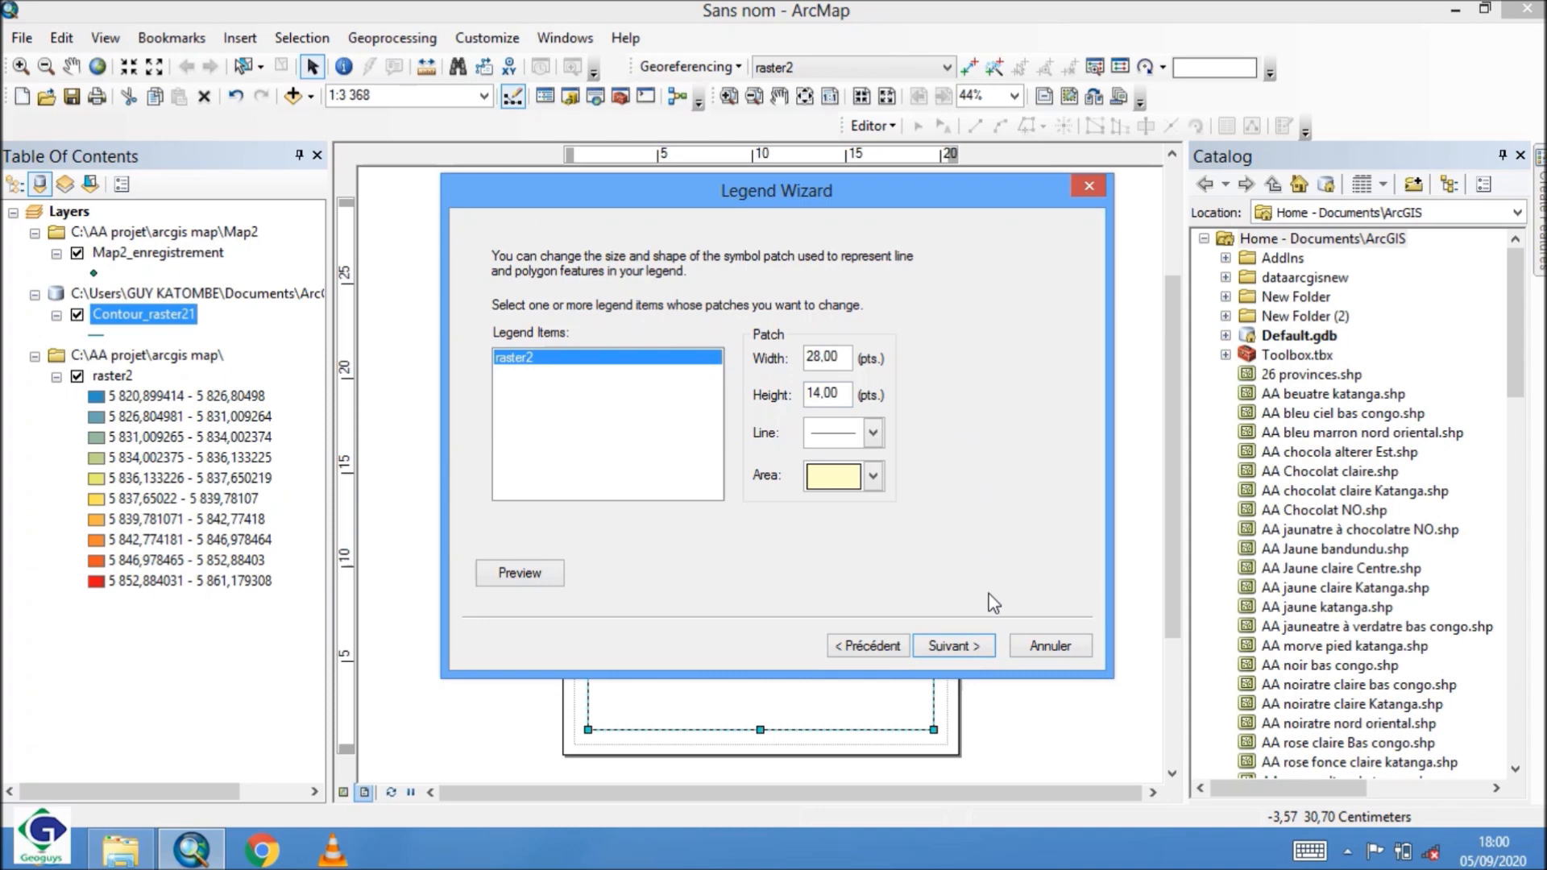
click(967, 646)
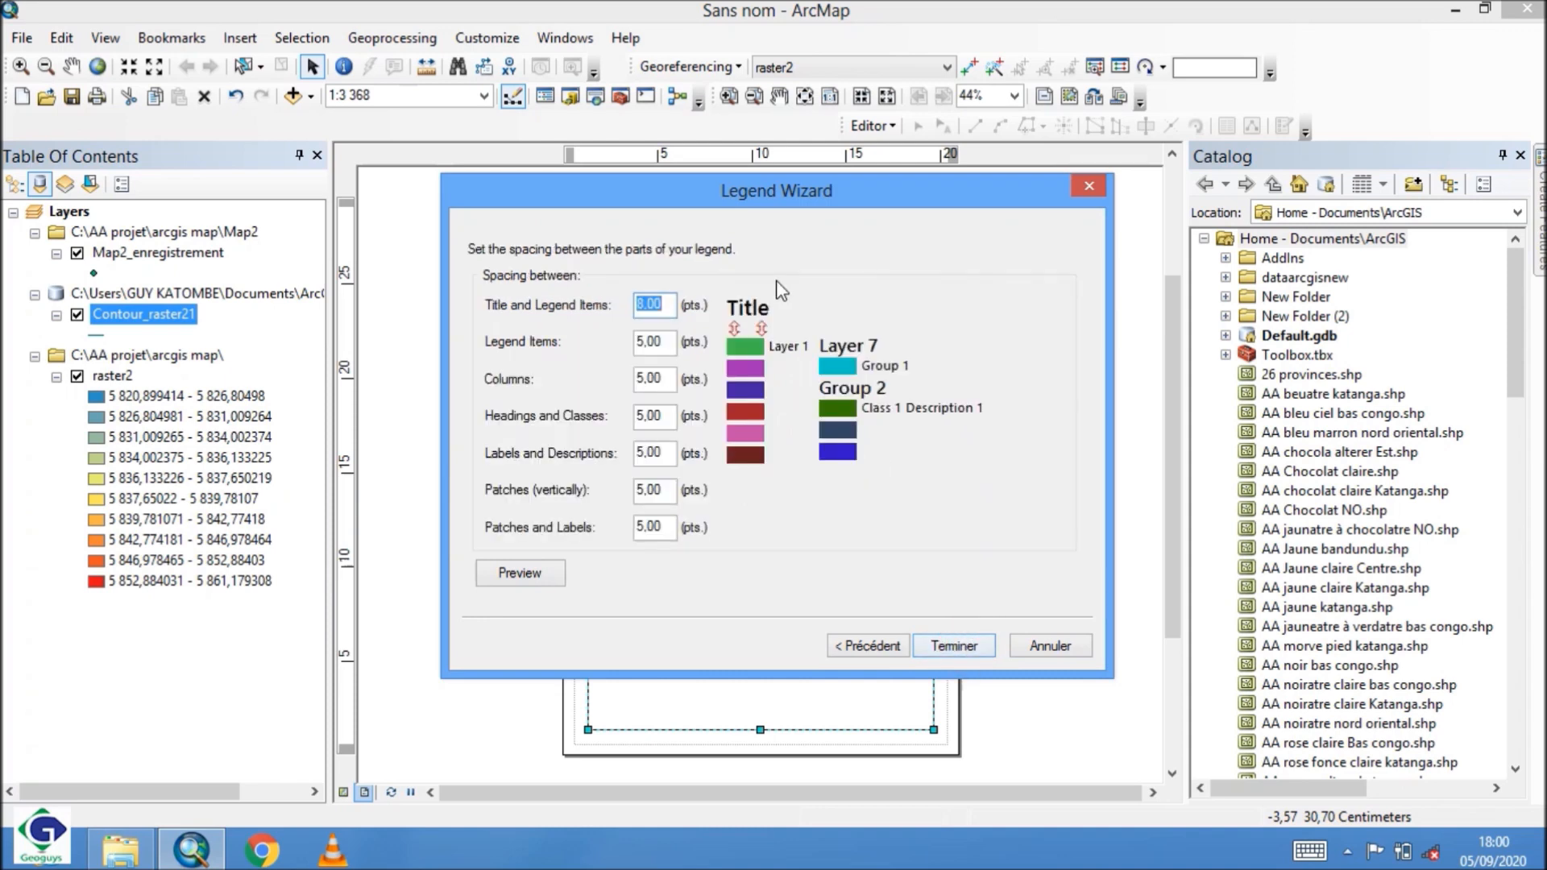
click(966, 644)
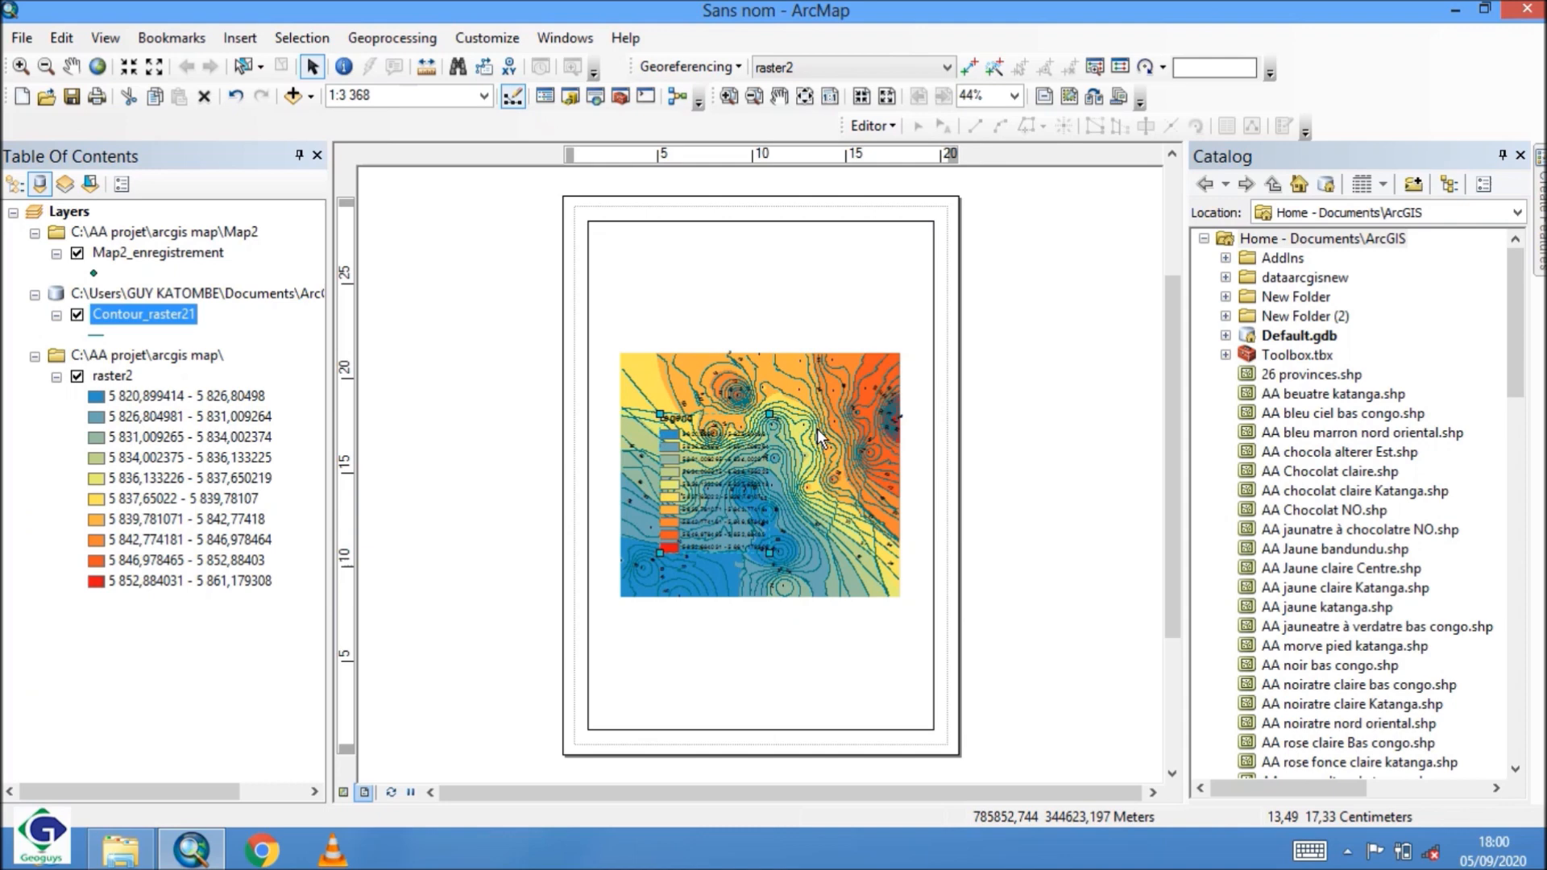
- Move the legend into the empty space below the map and shrink it to fit inside the frame
click(700, 460)
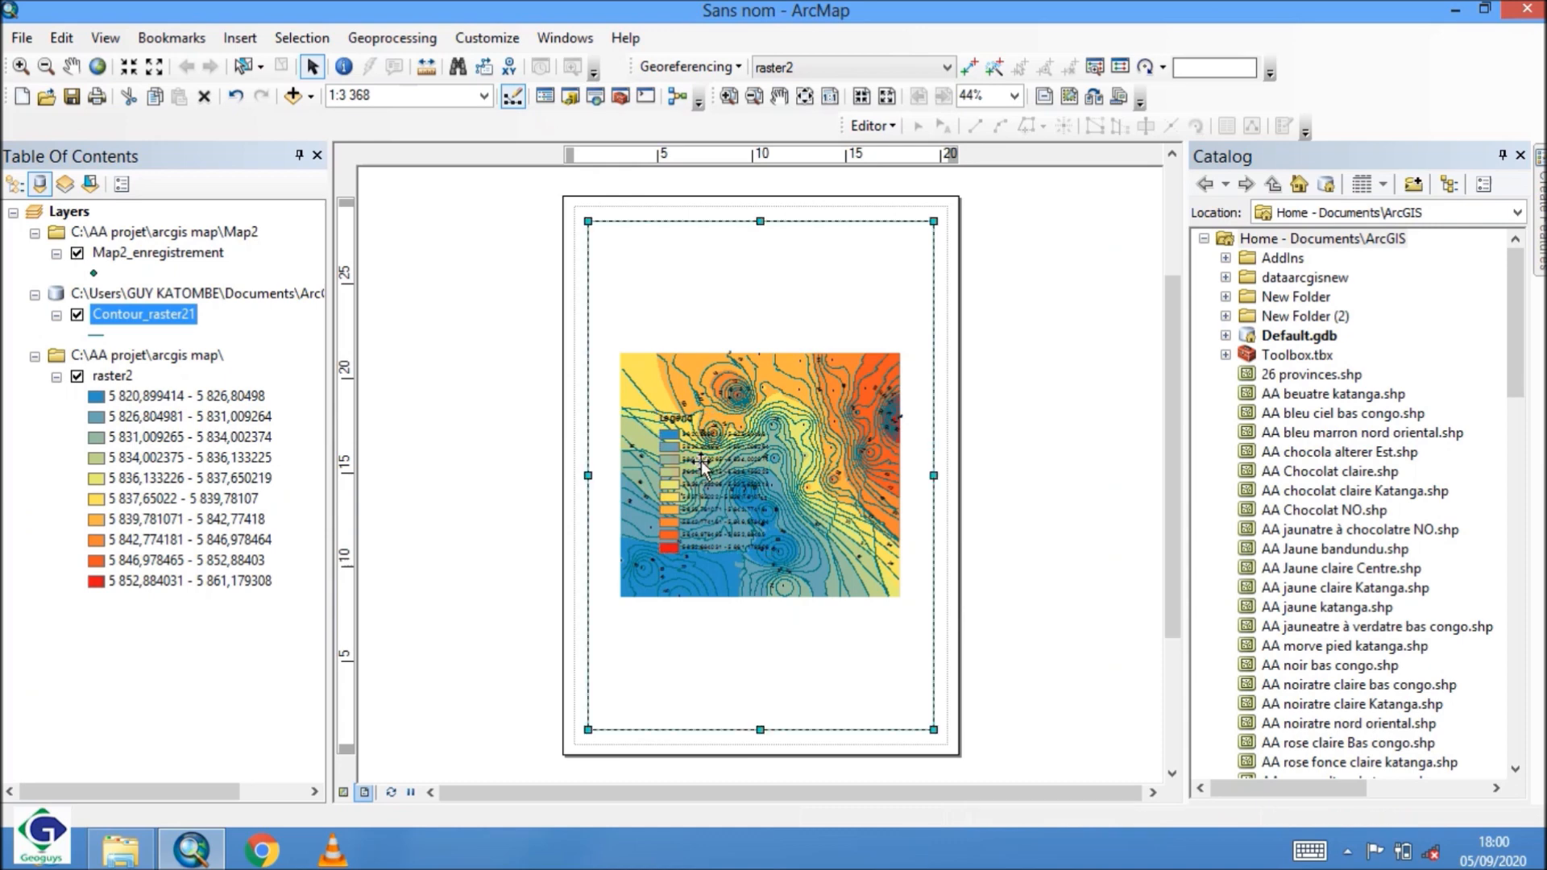
click(701, 461)
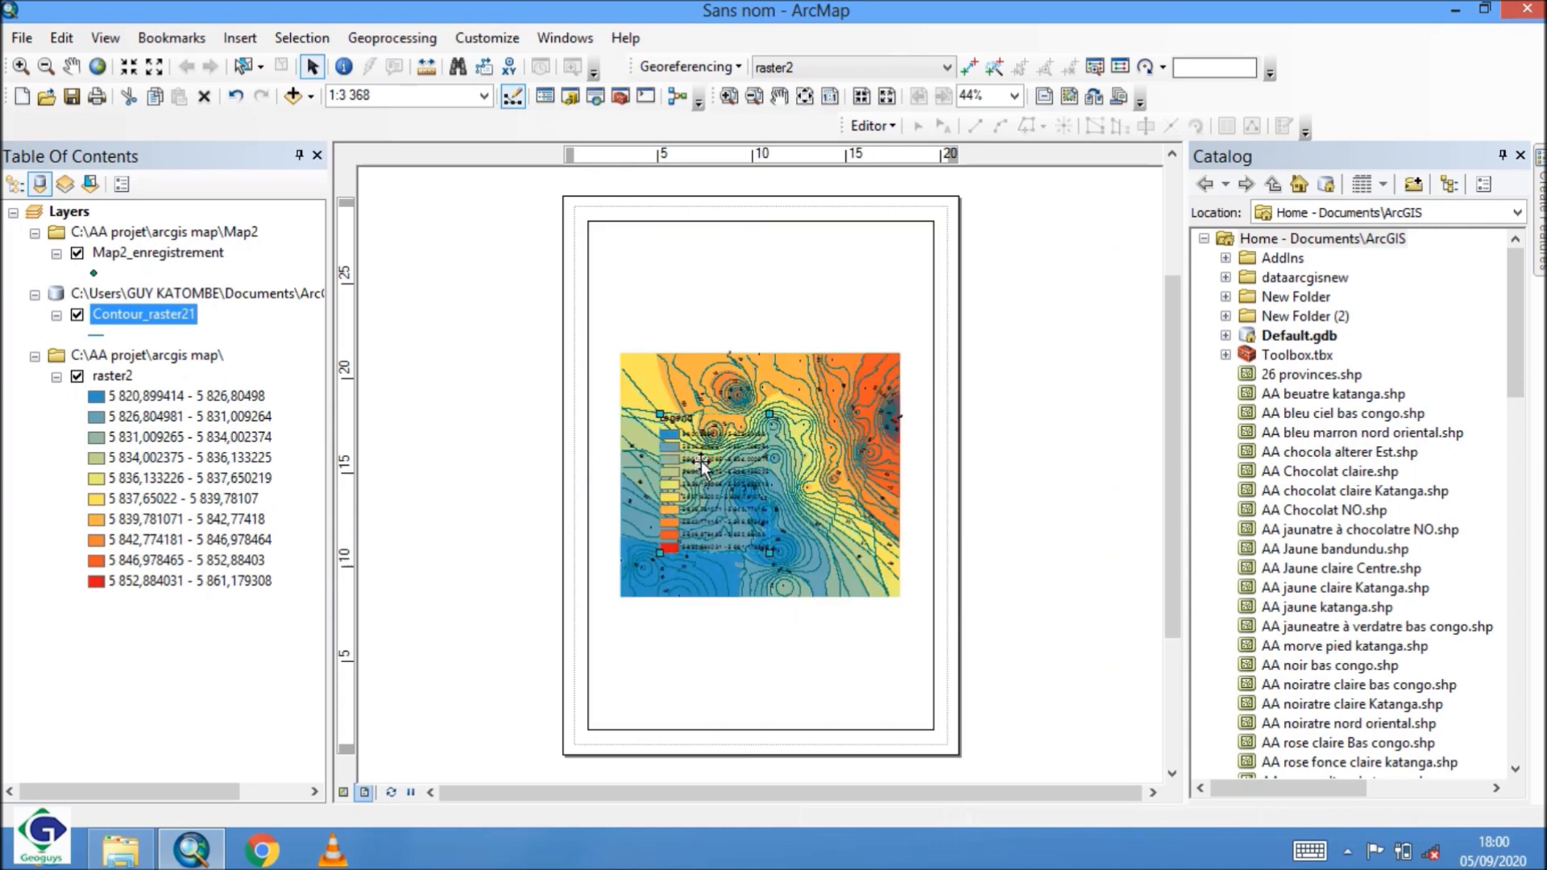
drag(701, 466, 746, 652)
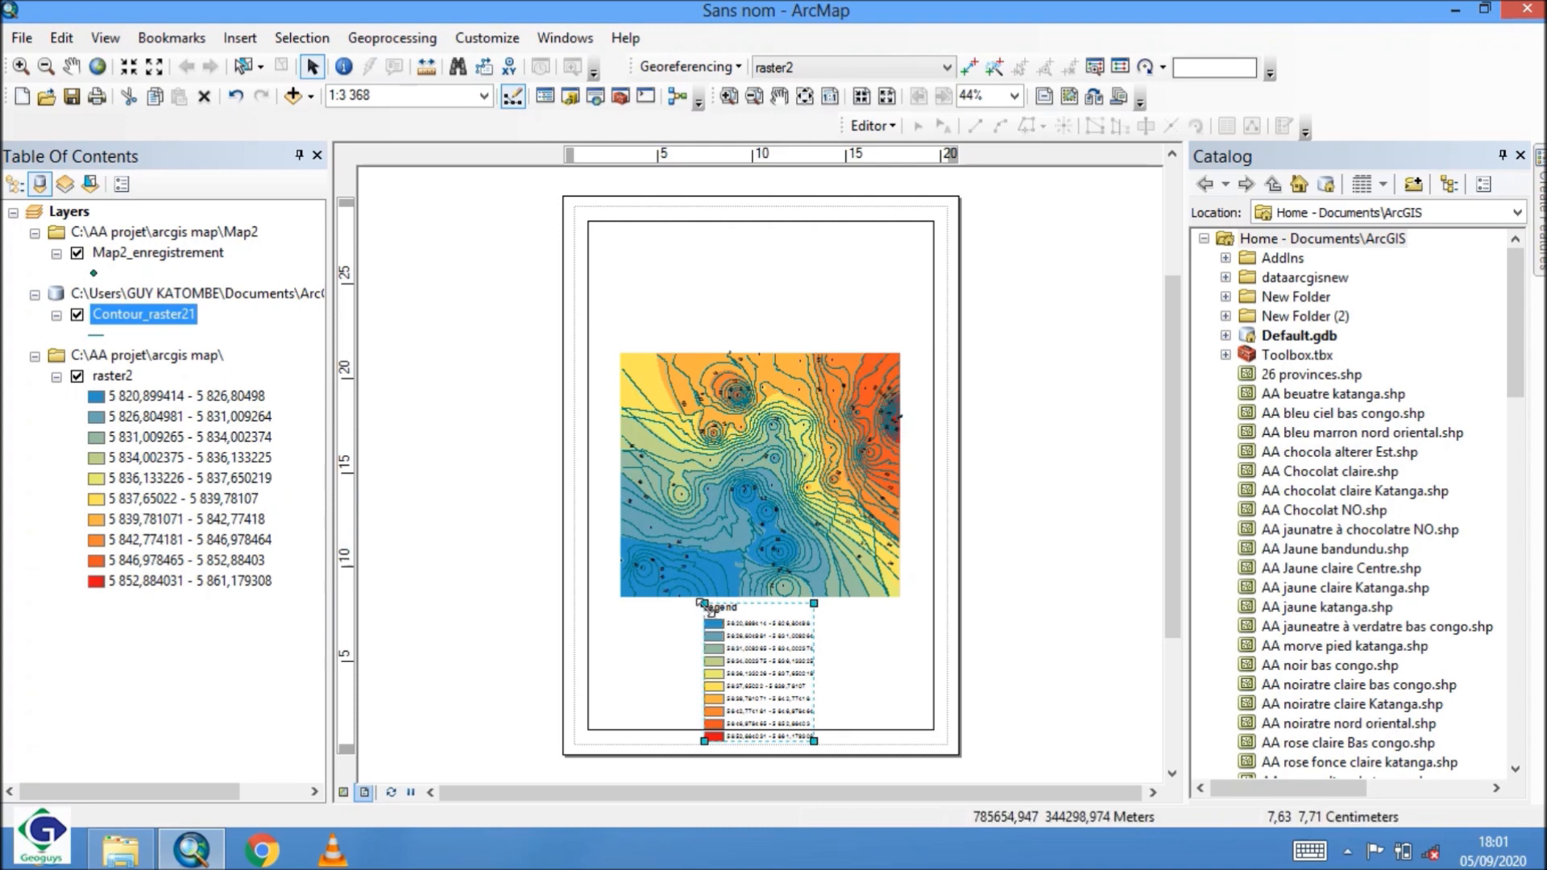
drag(702, 603, 729, 641)
mouse_move(771, 688)
mouse_down()
mouse_move(768, 658)
mouse_move(755, 663)
mouse_up()
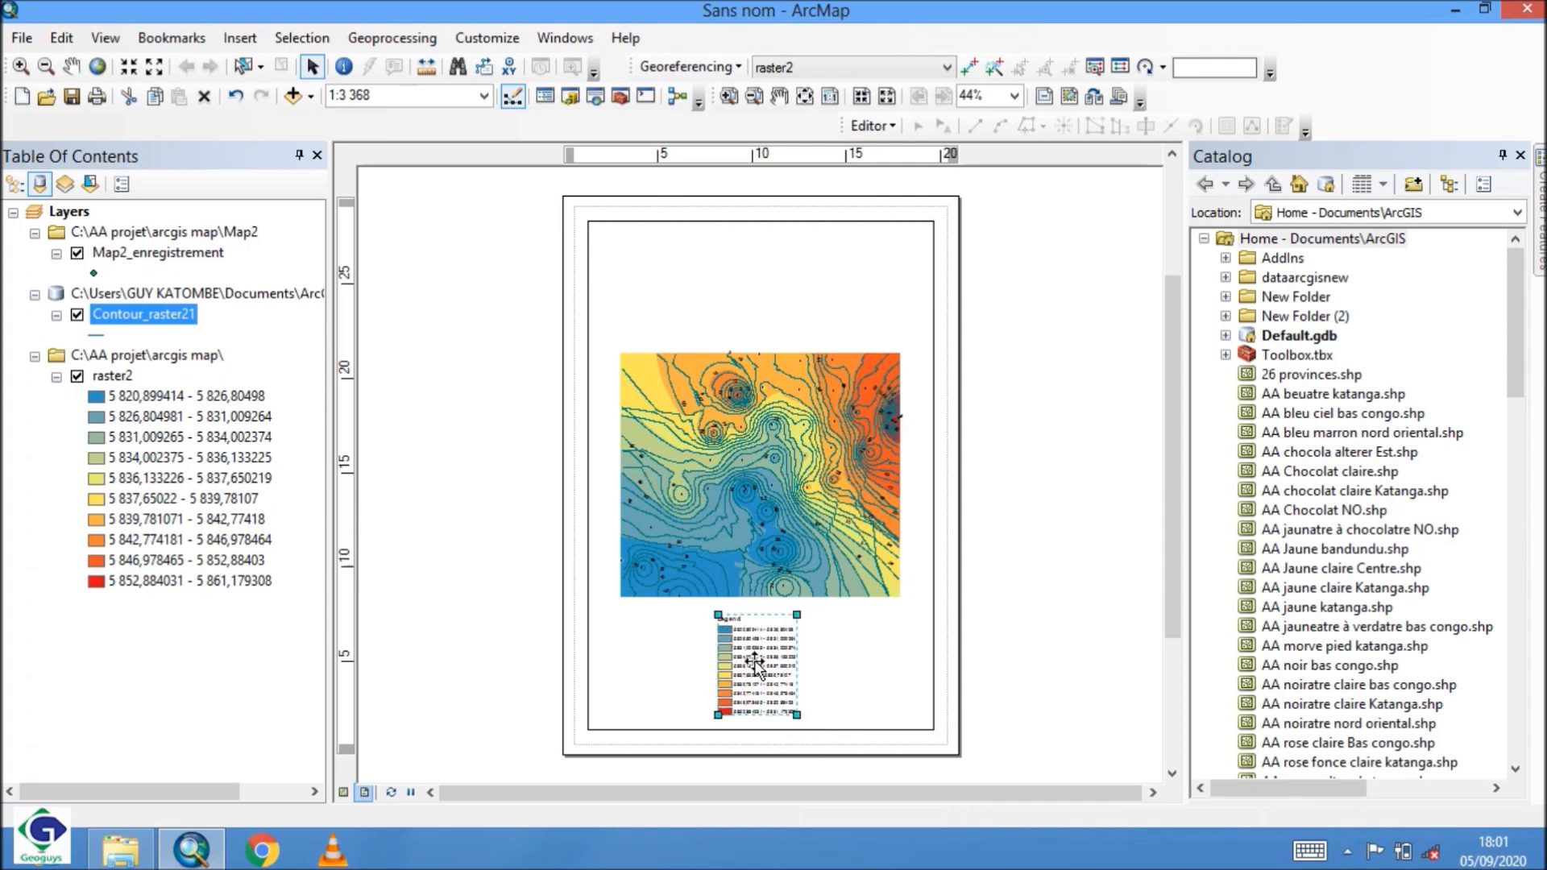
click(829, 672)
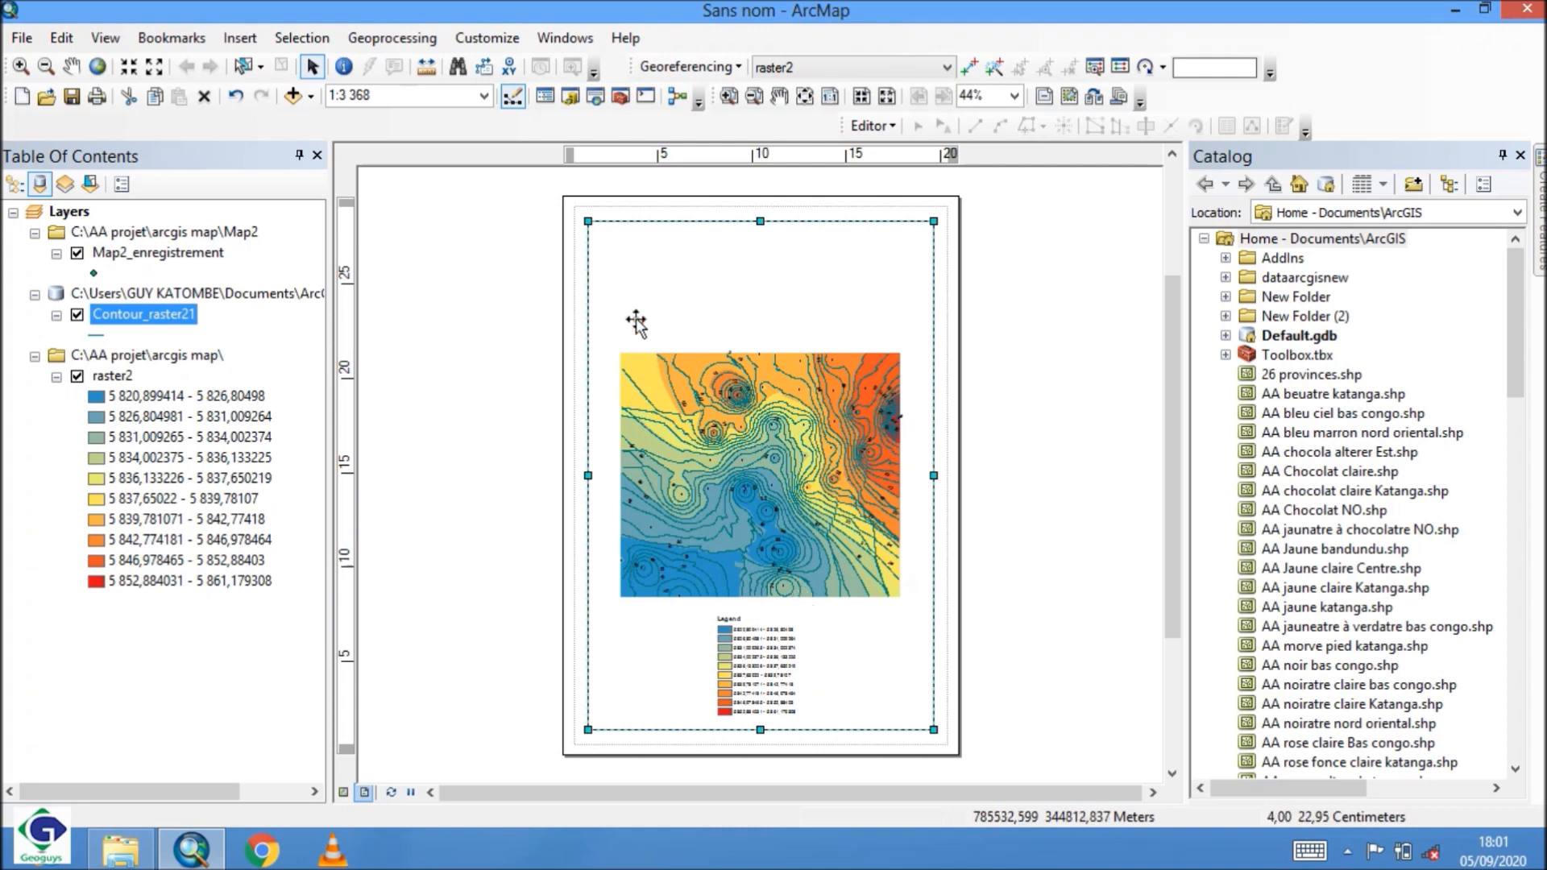
- Start a new scale bar for the page and set its number of subdivisions to 2
click(232, 38)
mouse_move(286, 151)
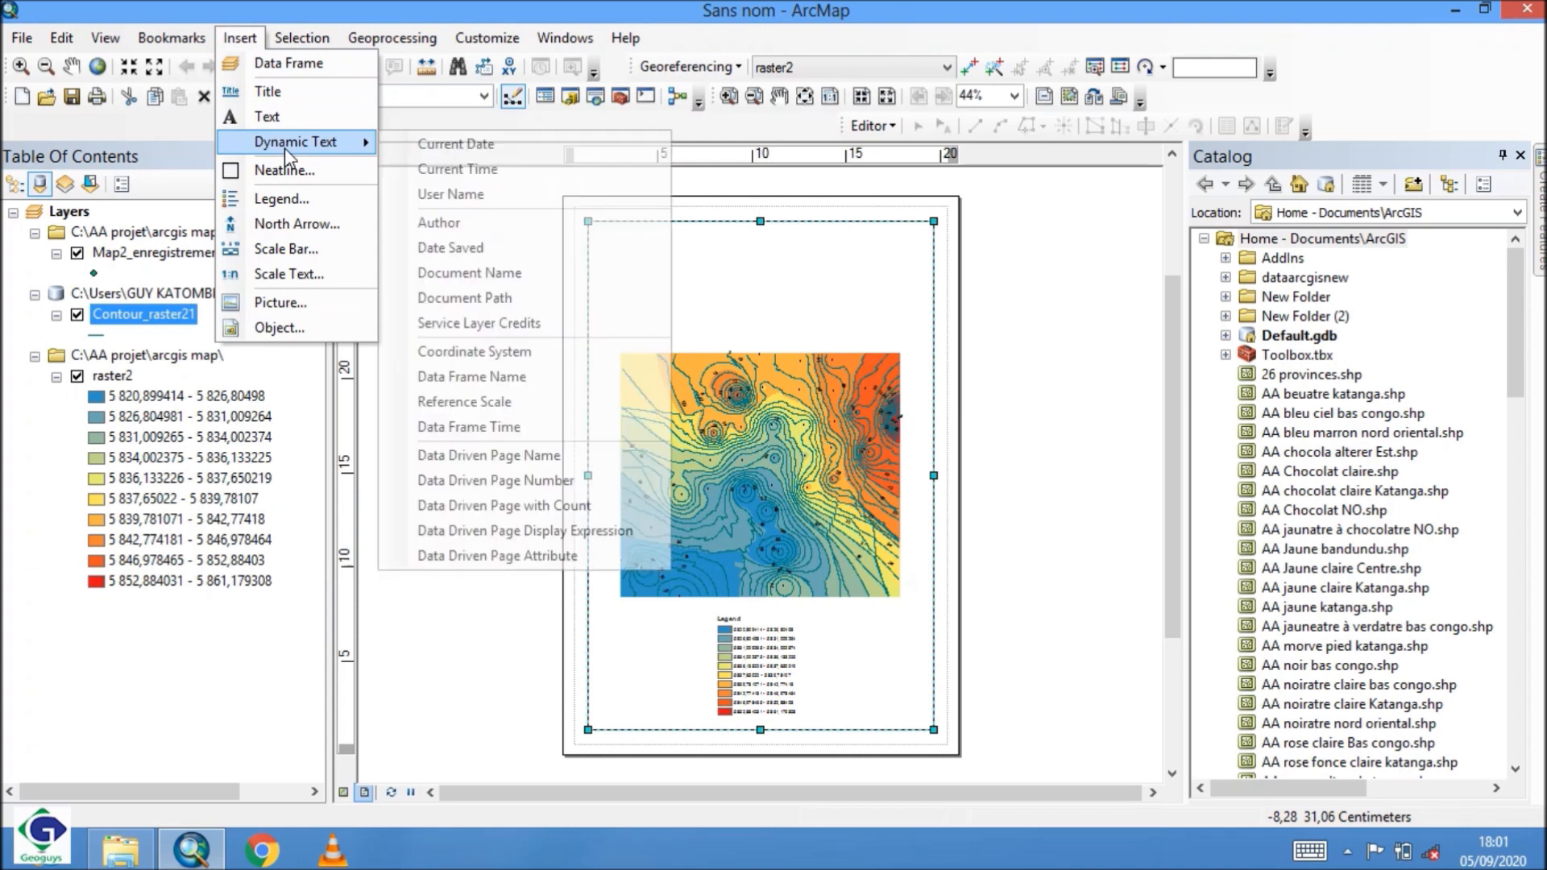
click(283, 248)
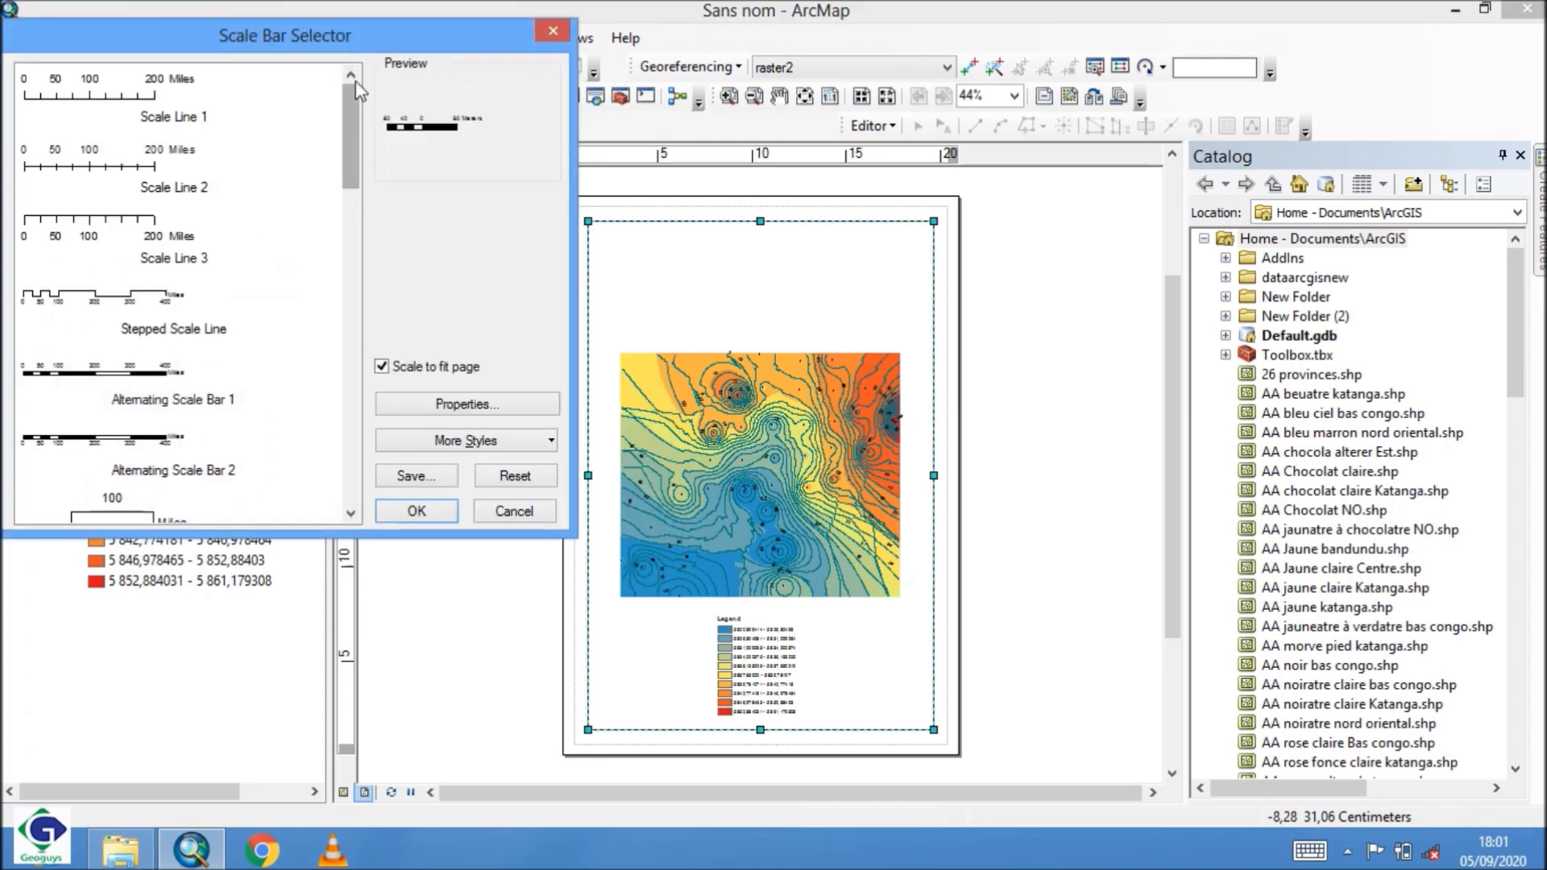
drag(317, 31, 572, 71)
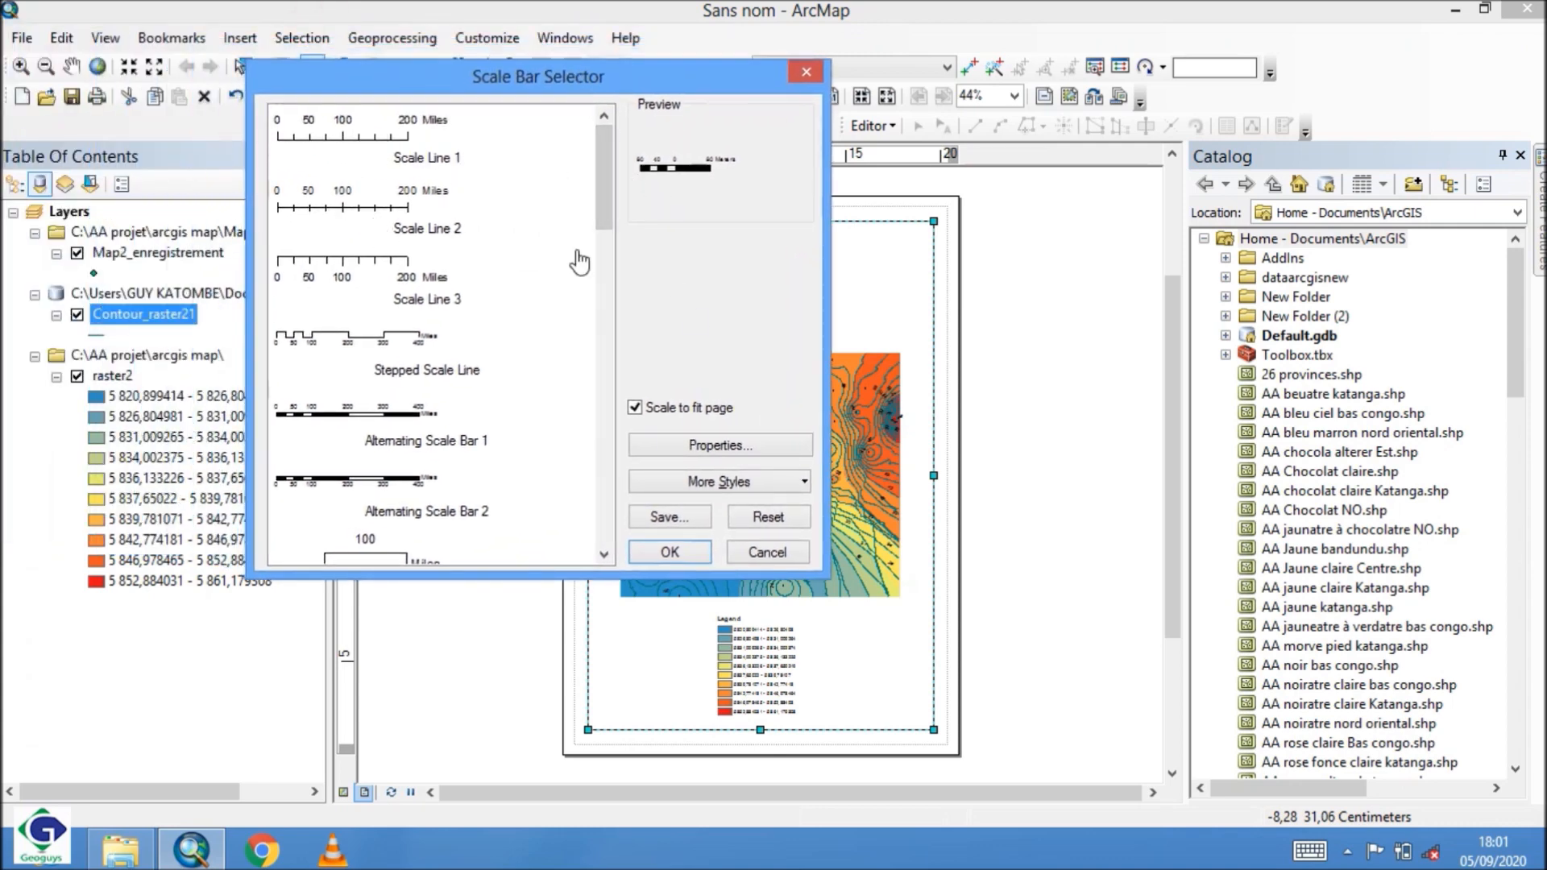
mouse_move(602, 190)
mouse_down()
mouse_move(594, 364)
mouse_move(596, 194)
mouse_up()
click(713, 445)
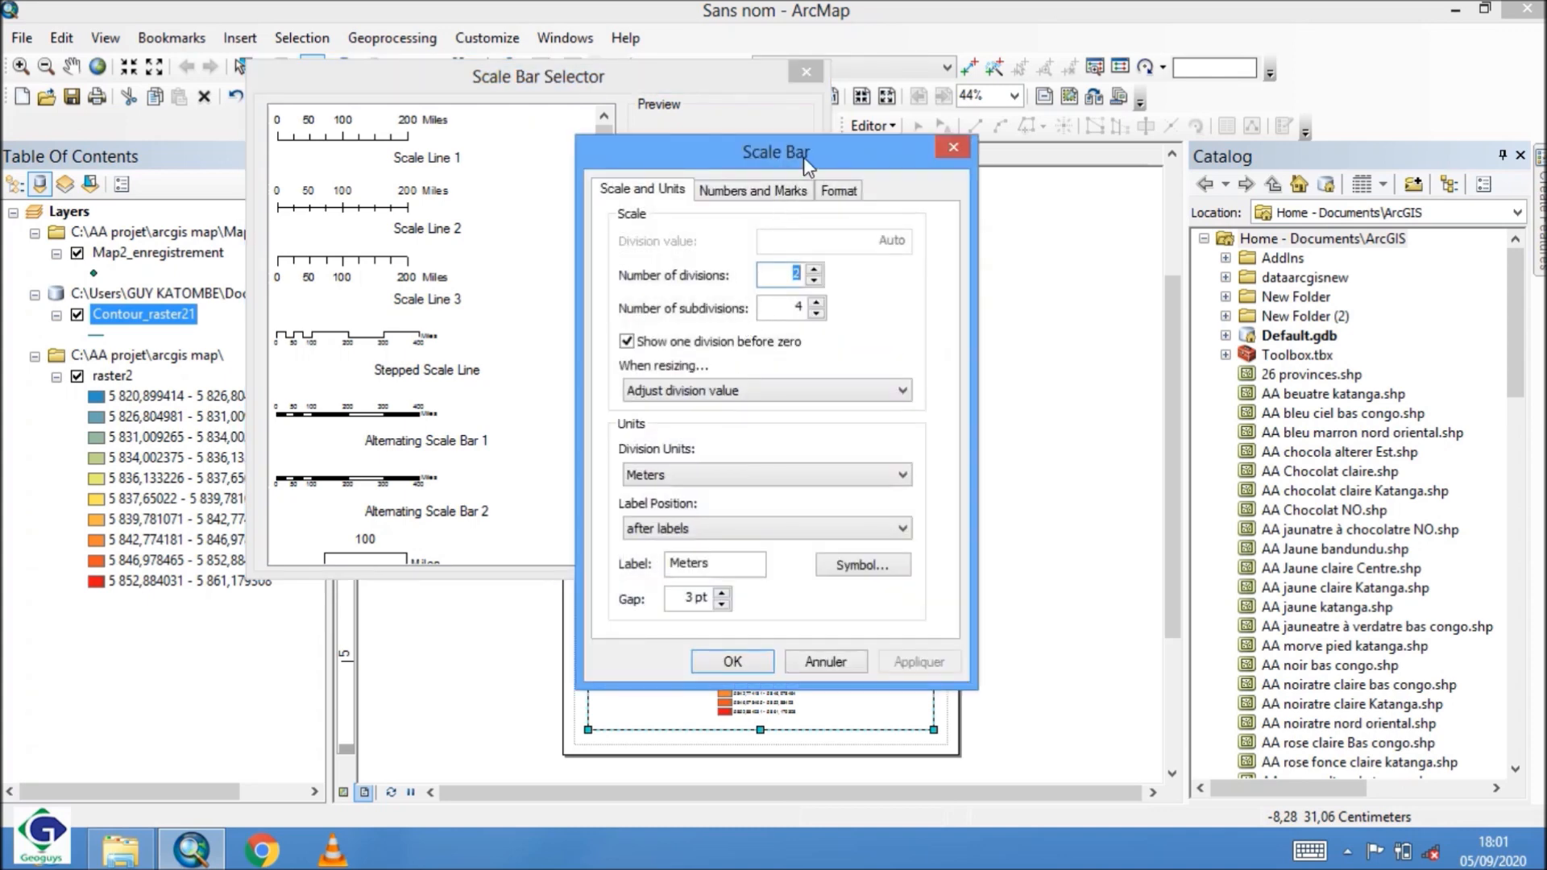
drag(803, 157, 913, 225)
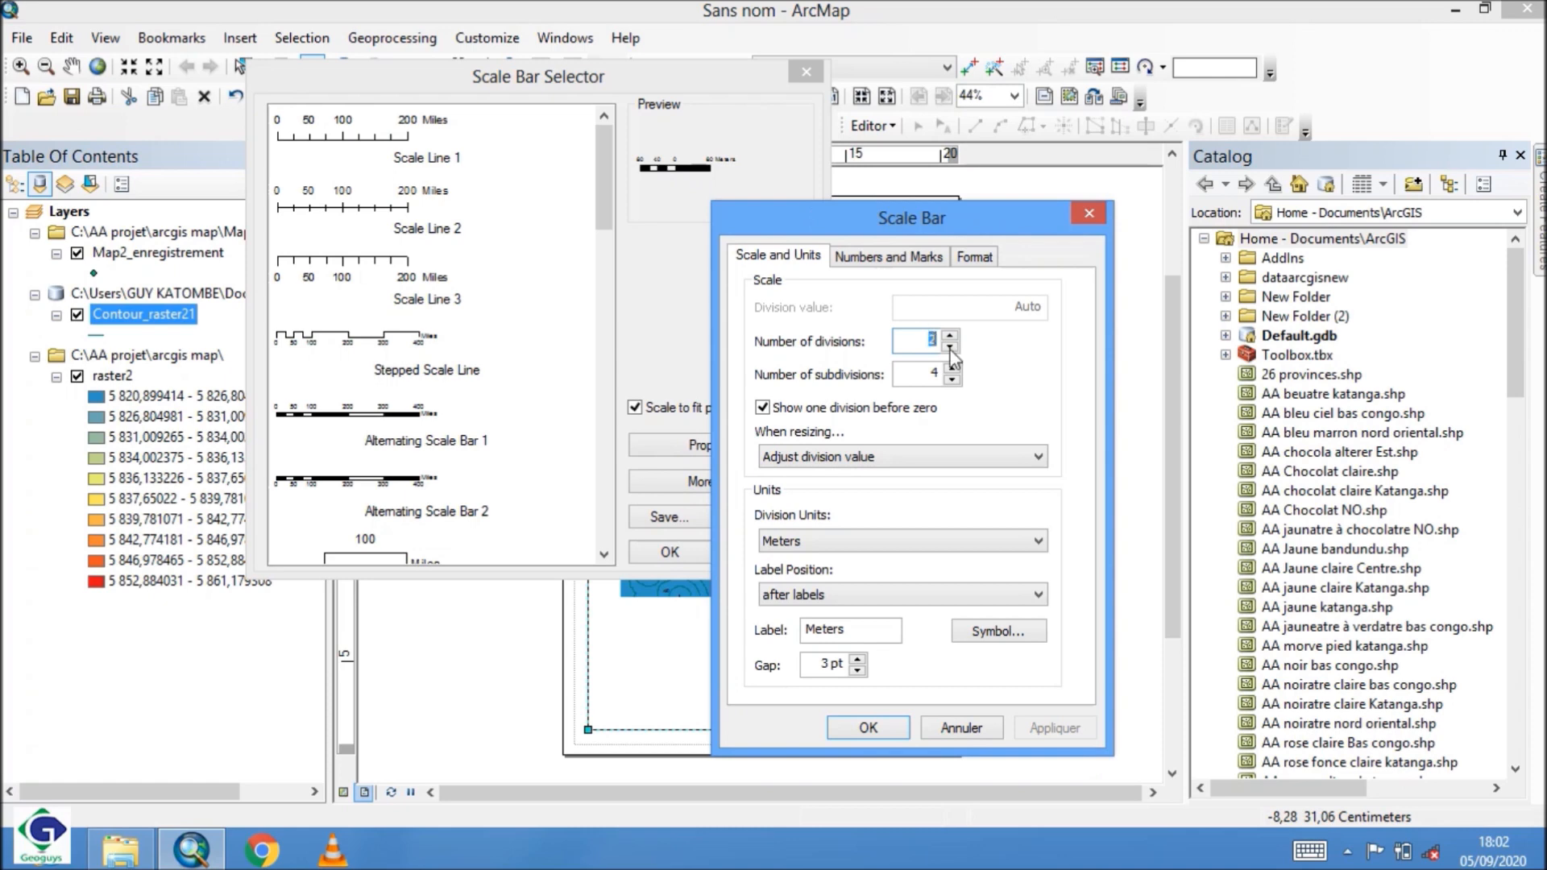
click(952, 379)
click(952, 379)
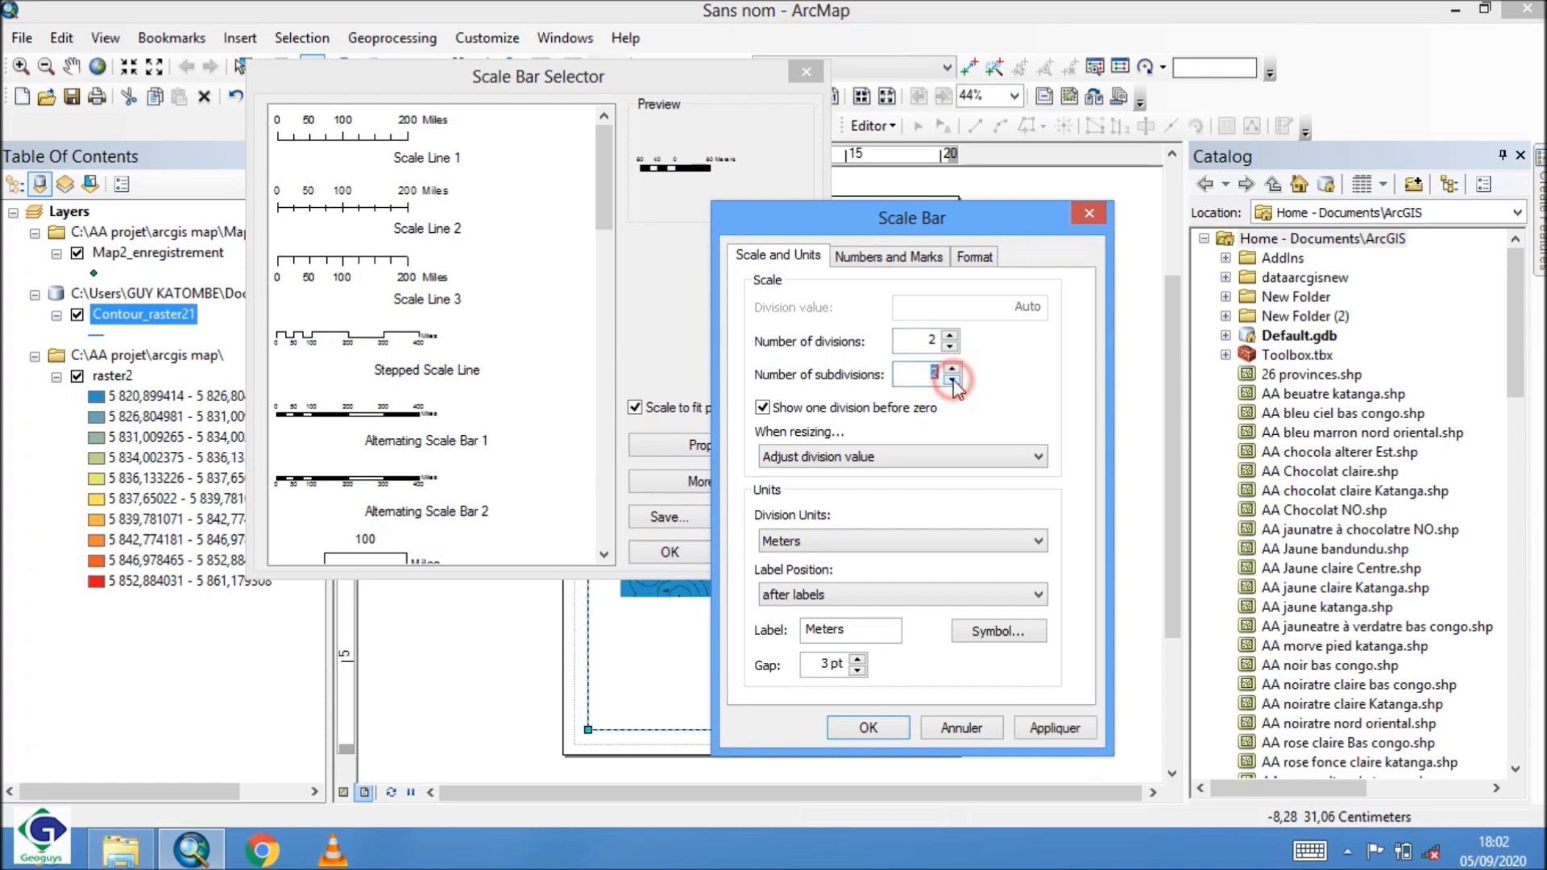
- Keep Meters as the division units, set the unit label to "m", and insert the scale bar
drag(975, 216, 984, 160)
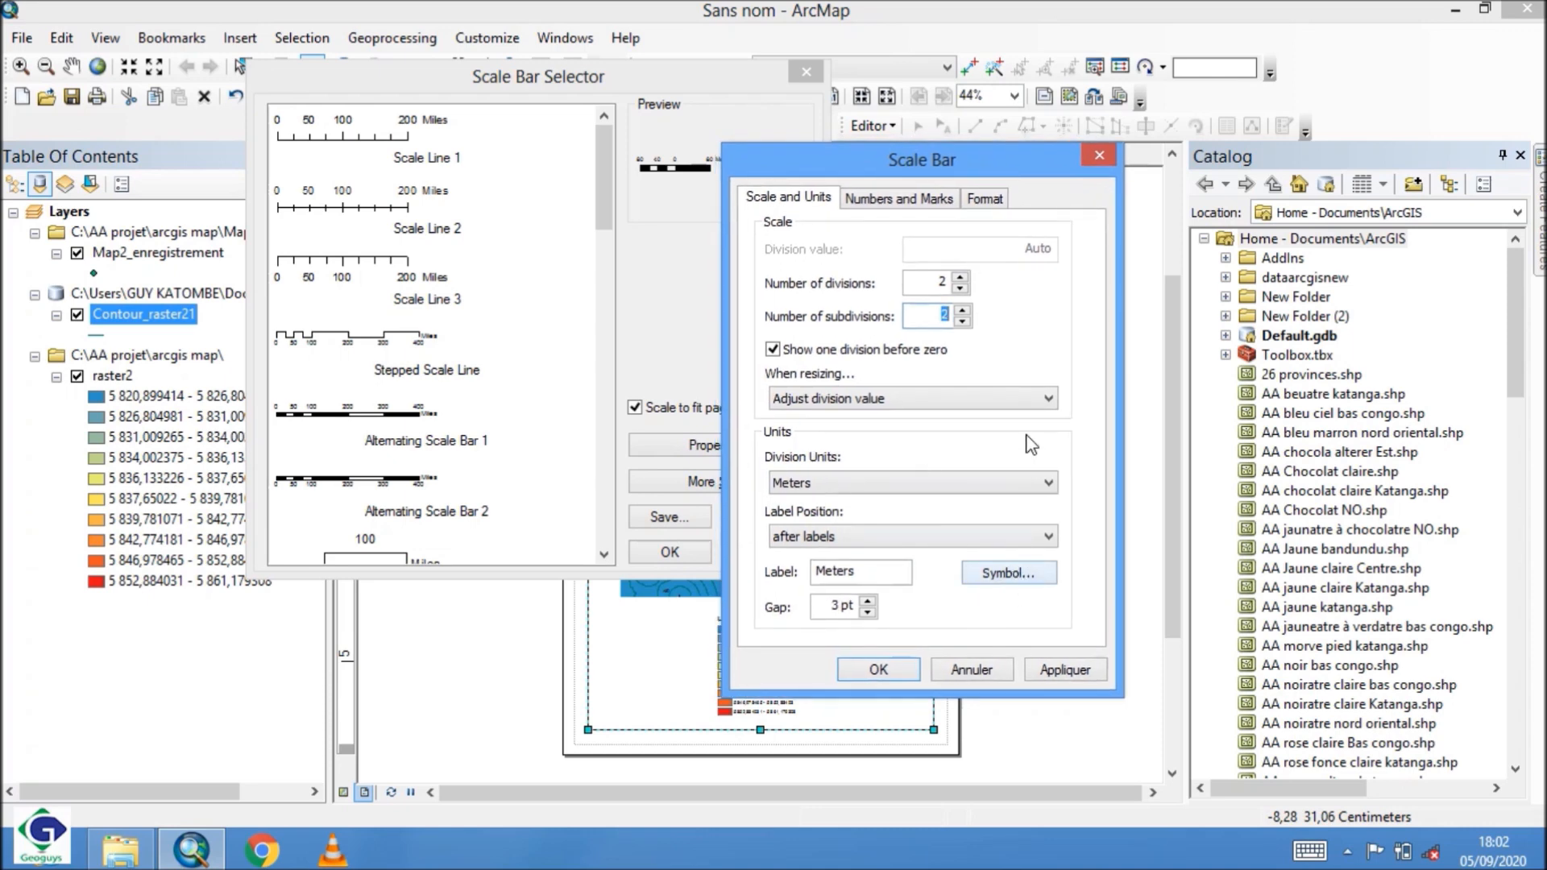
click(1055, 486)
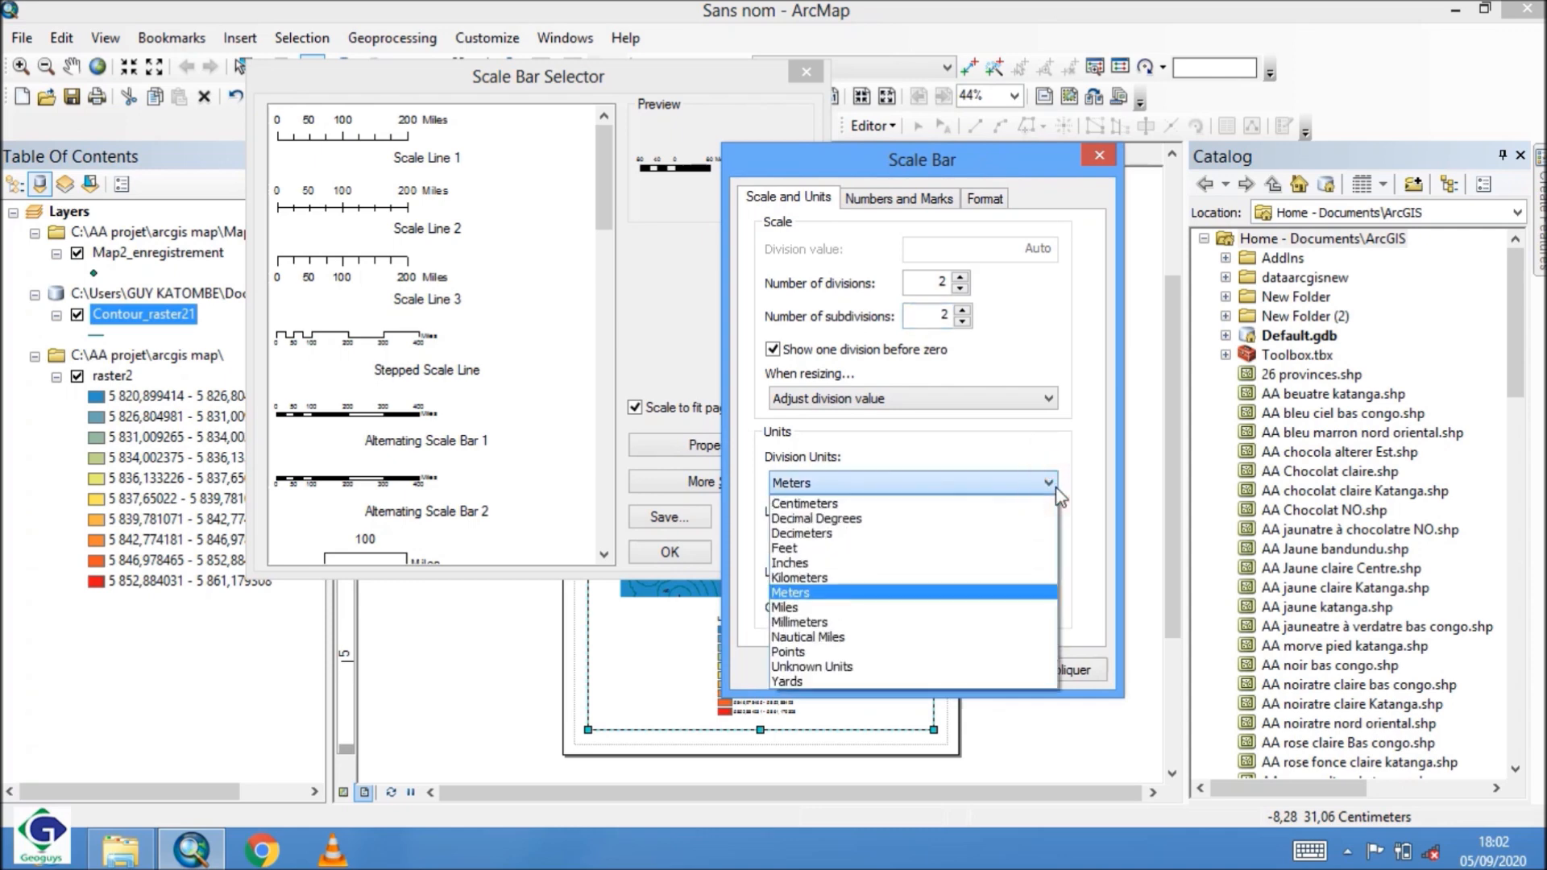
click(794, 594)
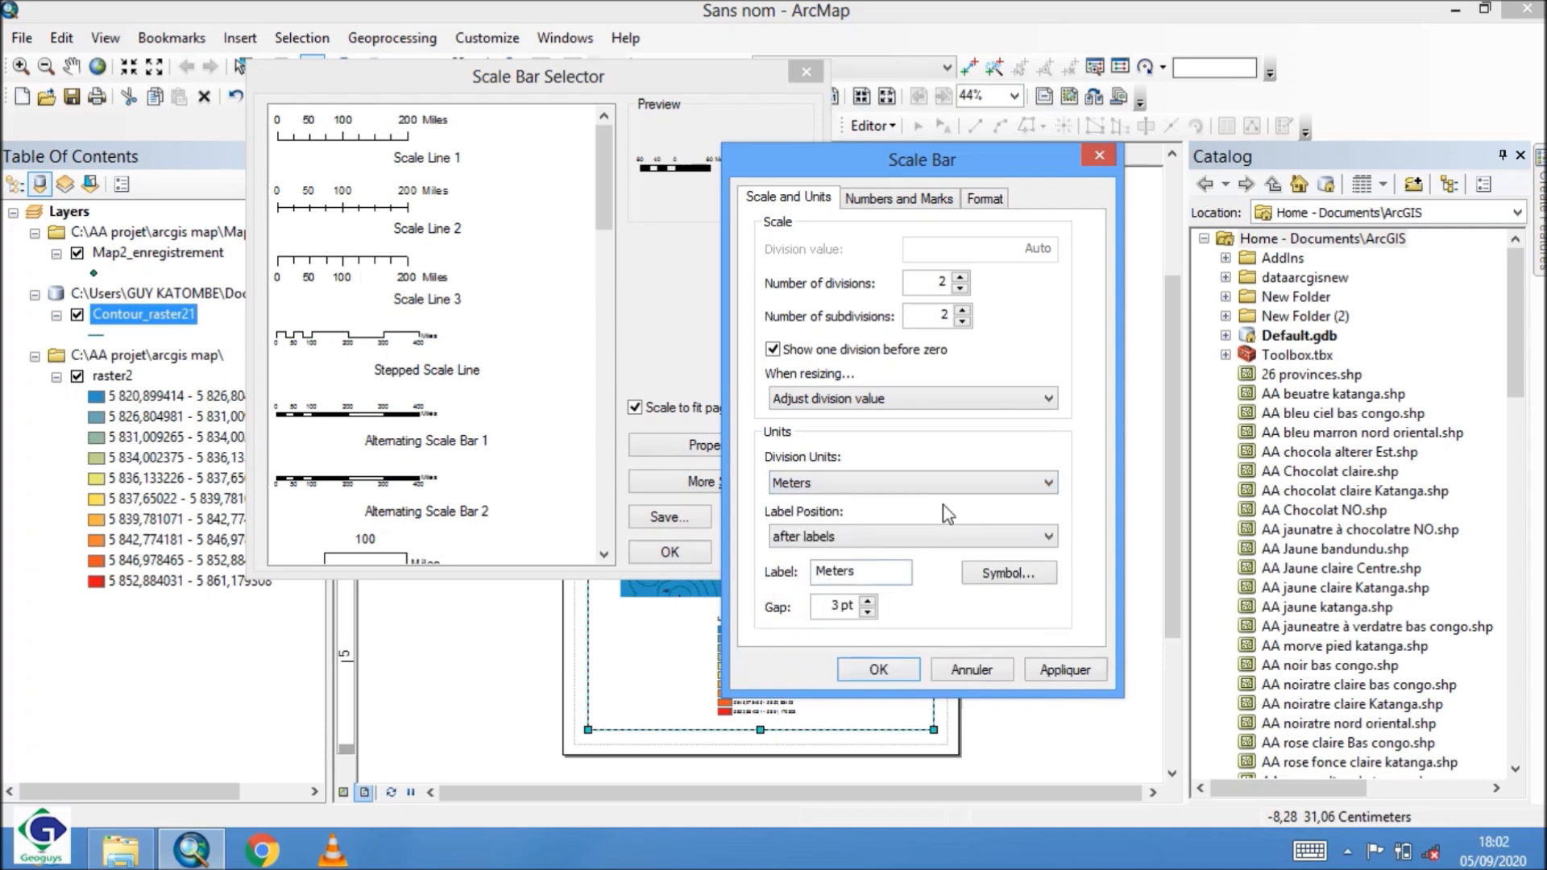
click(870, 572)
click(1080, 669)
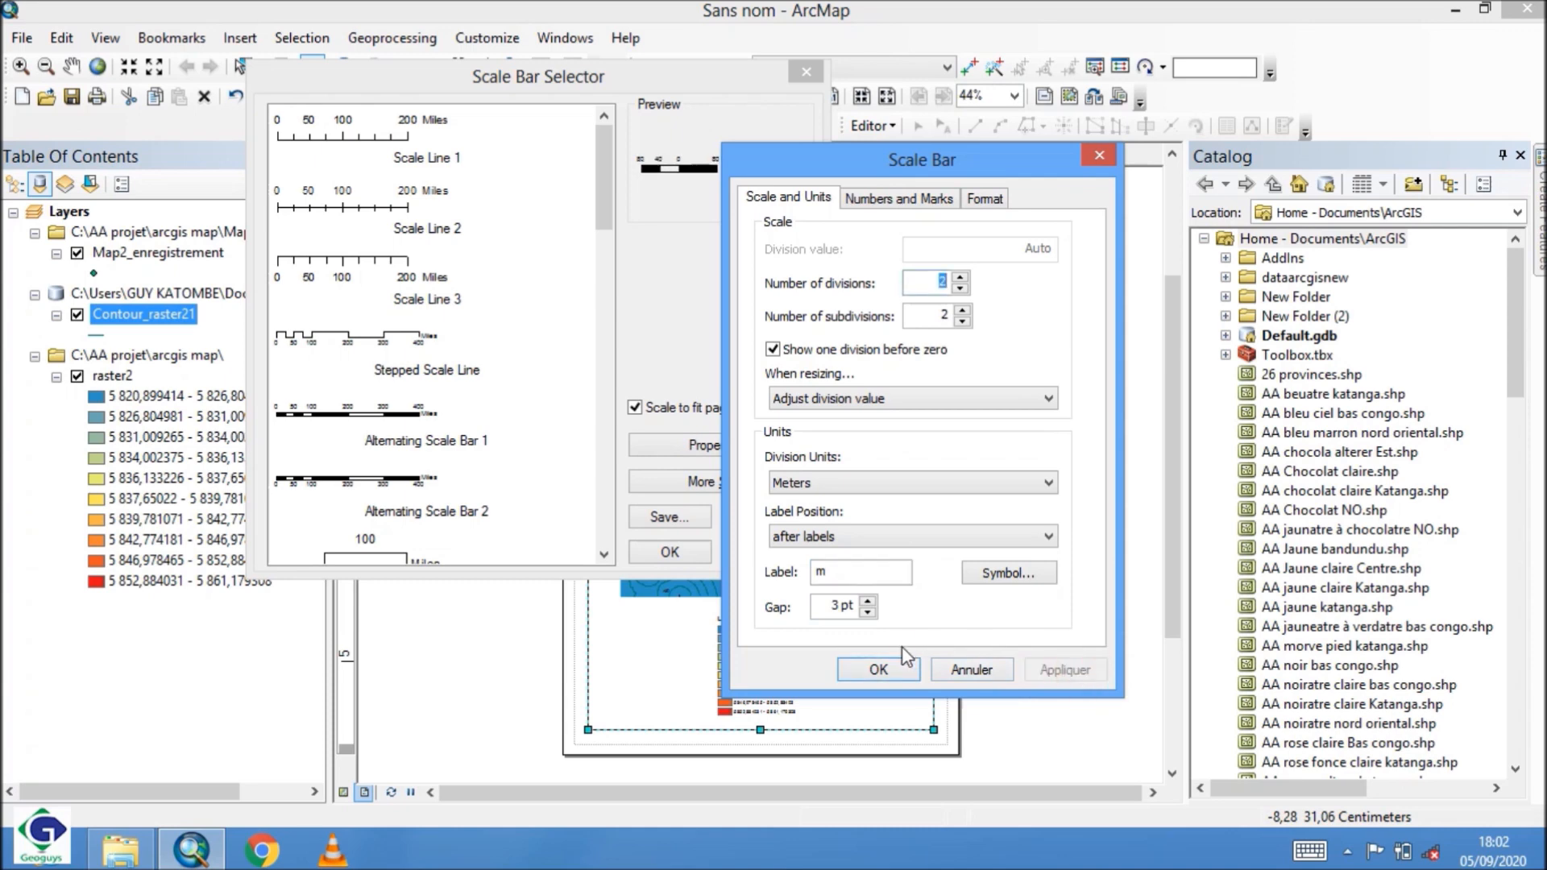
click(882, 669)
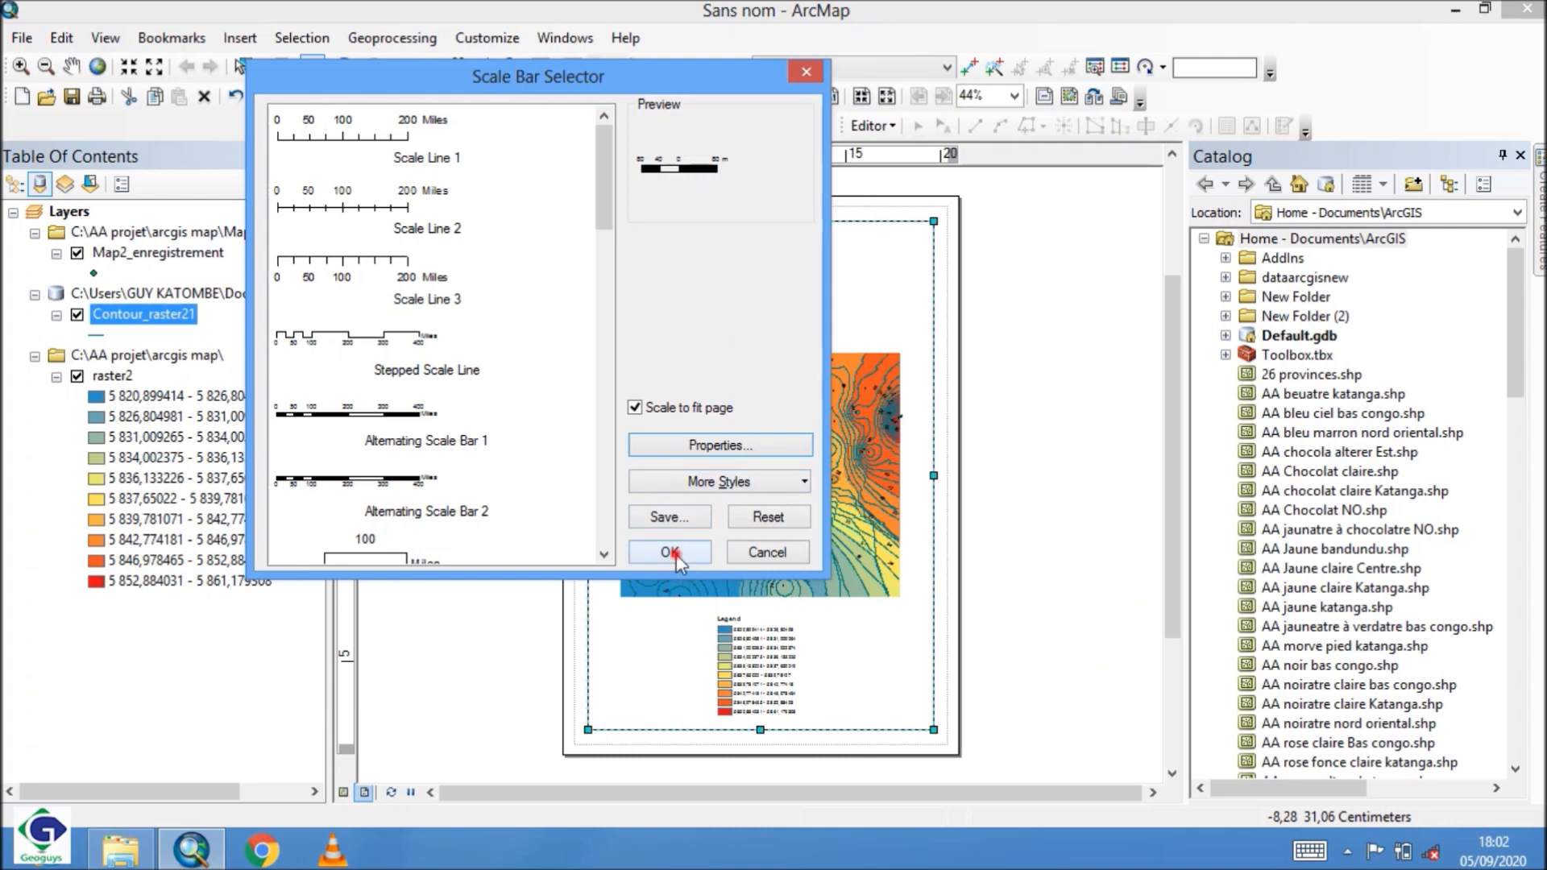
click(669, 552)
- Move the scale bar just below the map's left half and shift the legend to the right of it
drag(784, 494, 704, 630)
click(782, 665)
drag(781, 665, 828, 669)
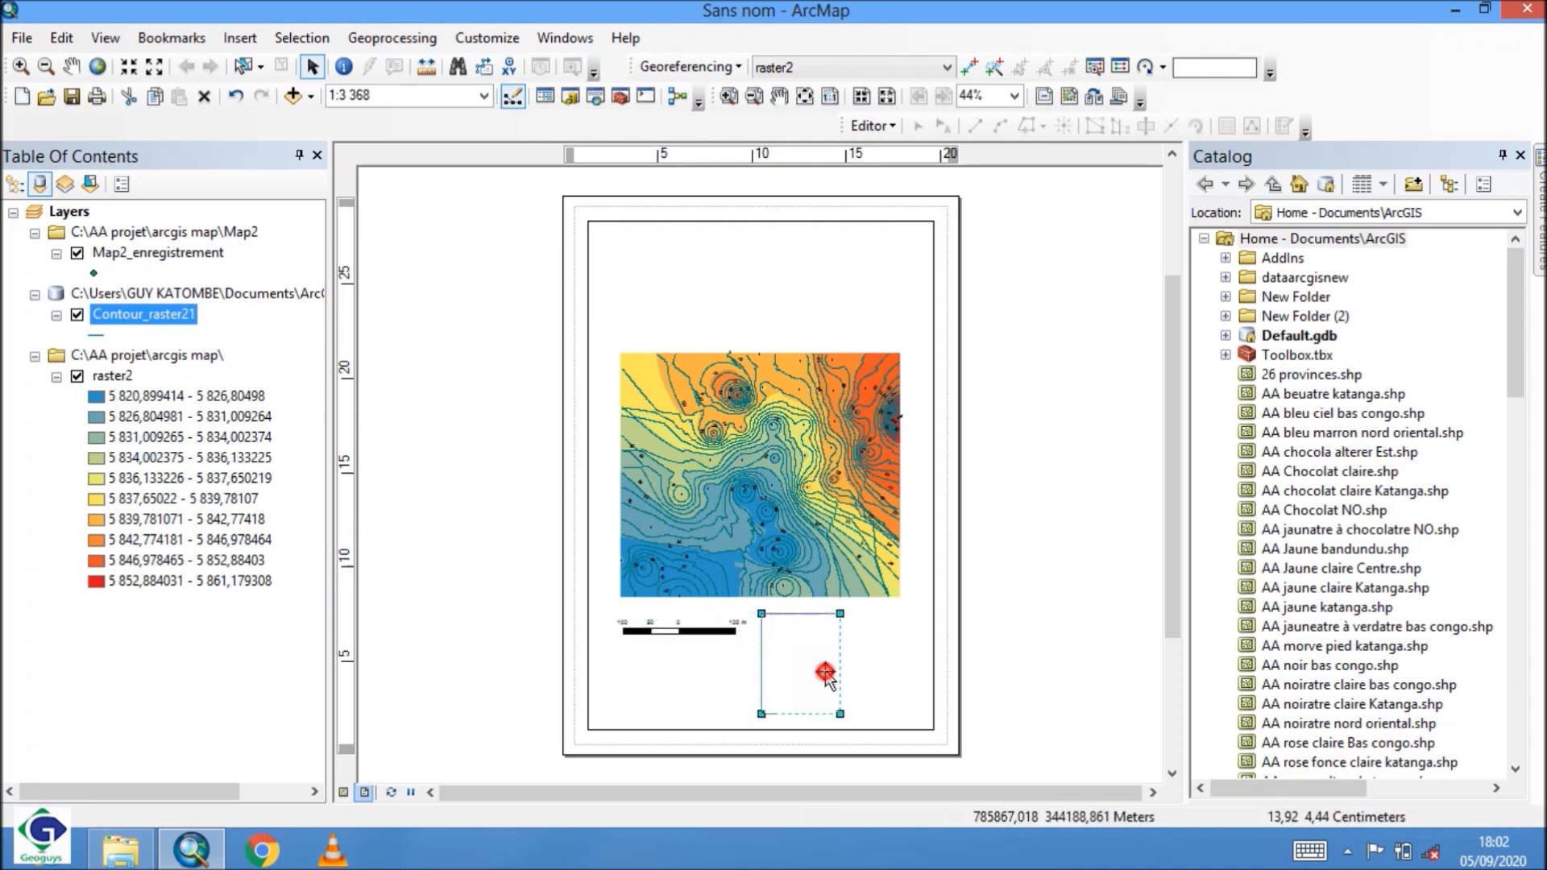
click(676, 691)
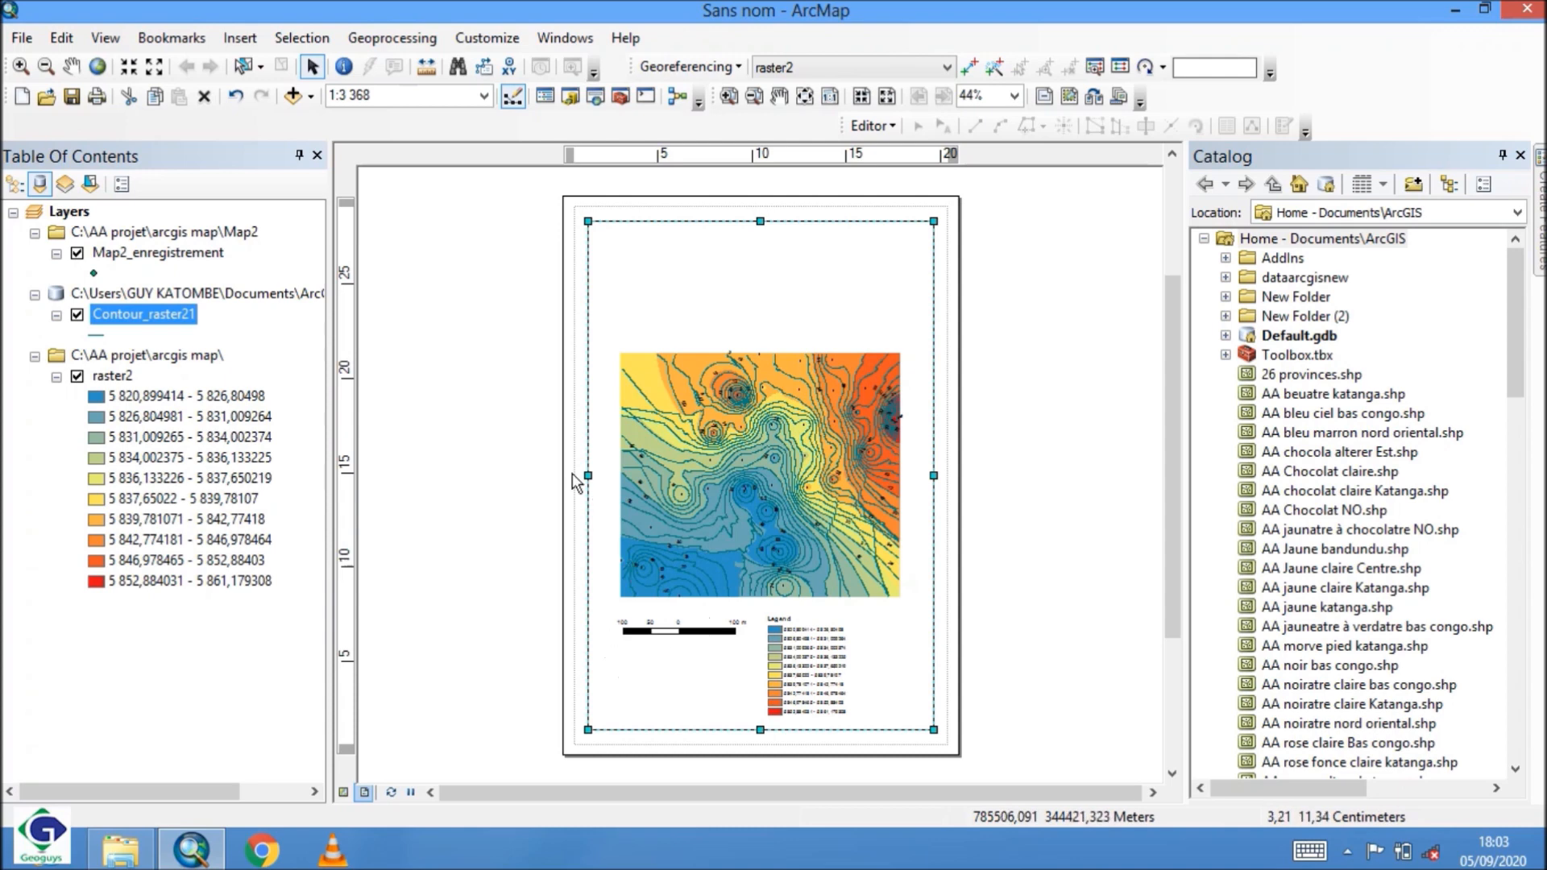
- Try to insert a text element and grab it in the middle of the map
click(240, 38)
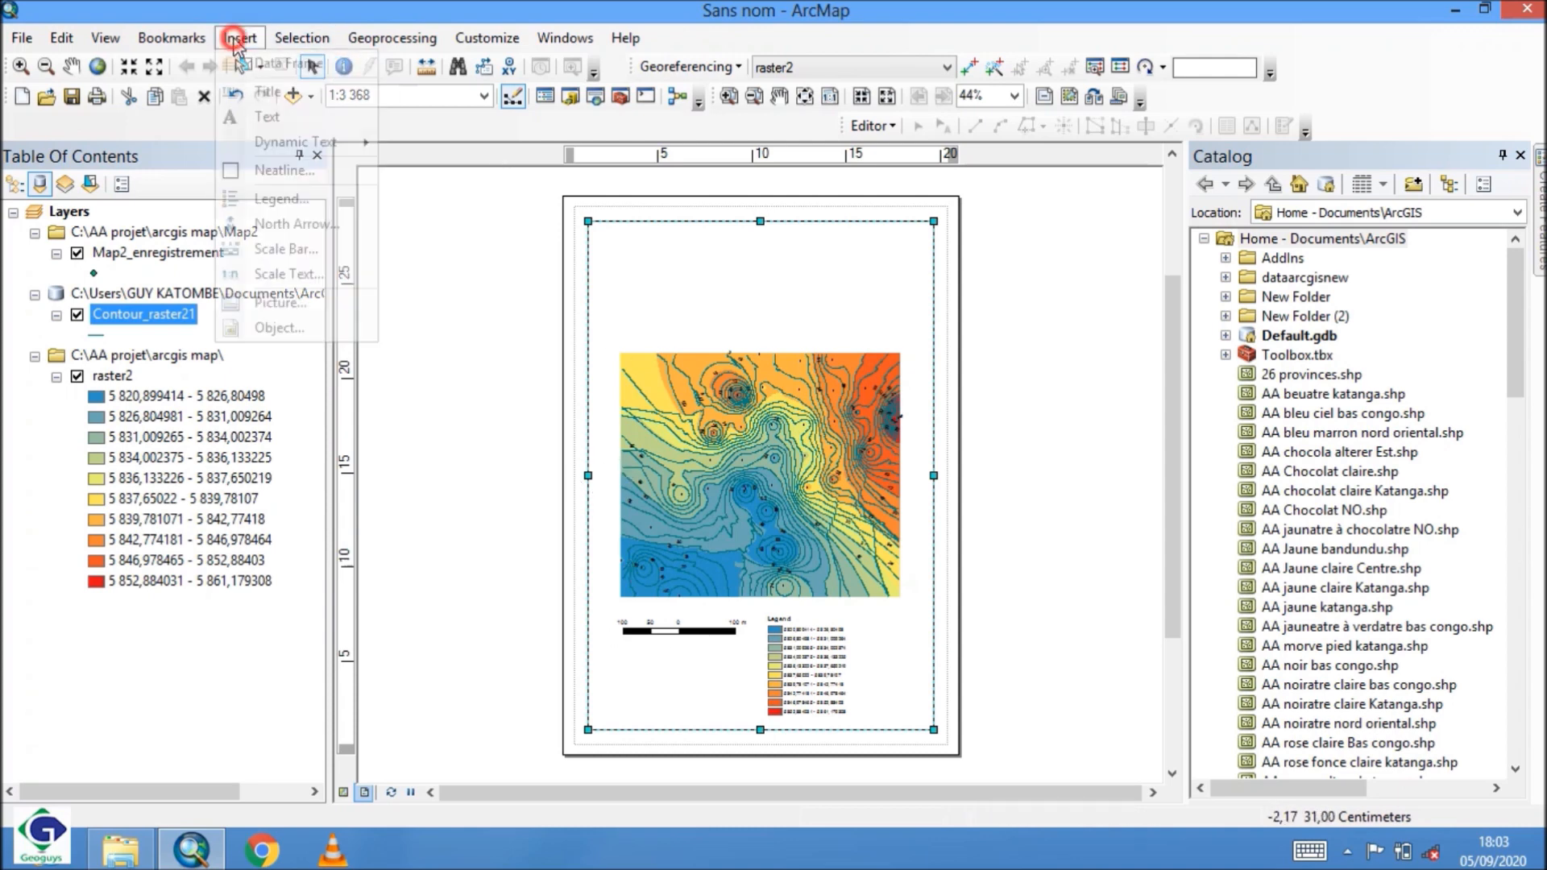
click(249, 119)
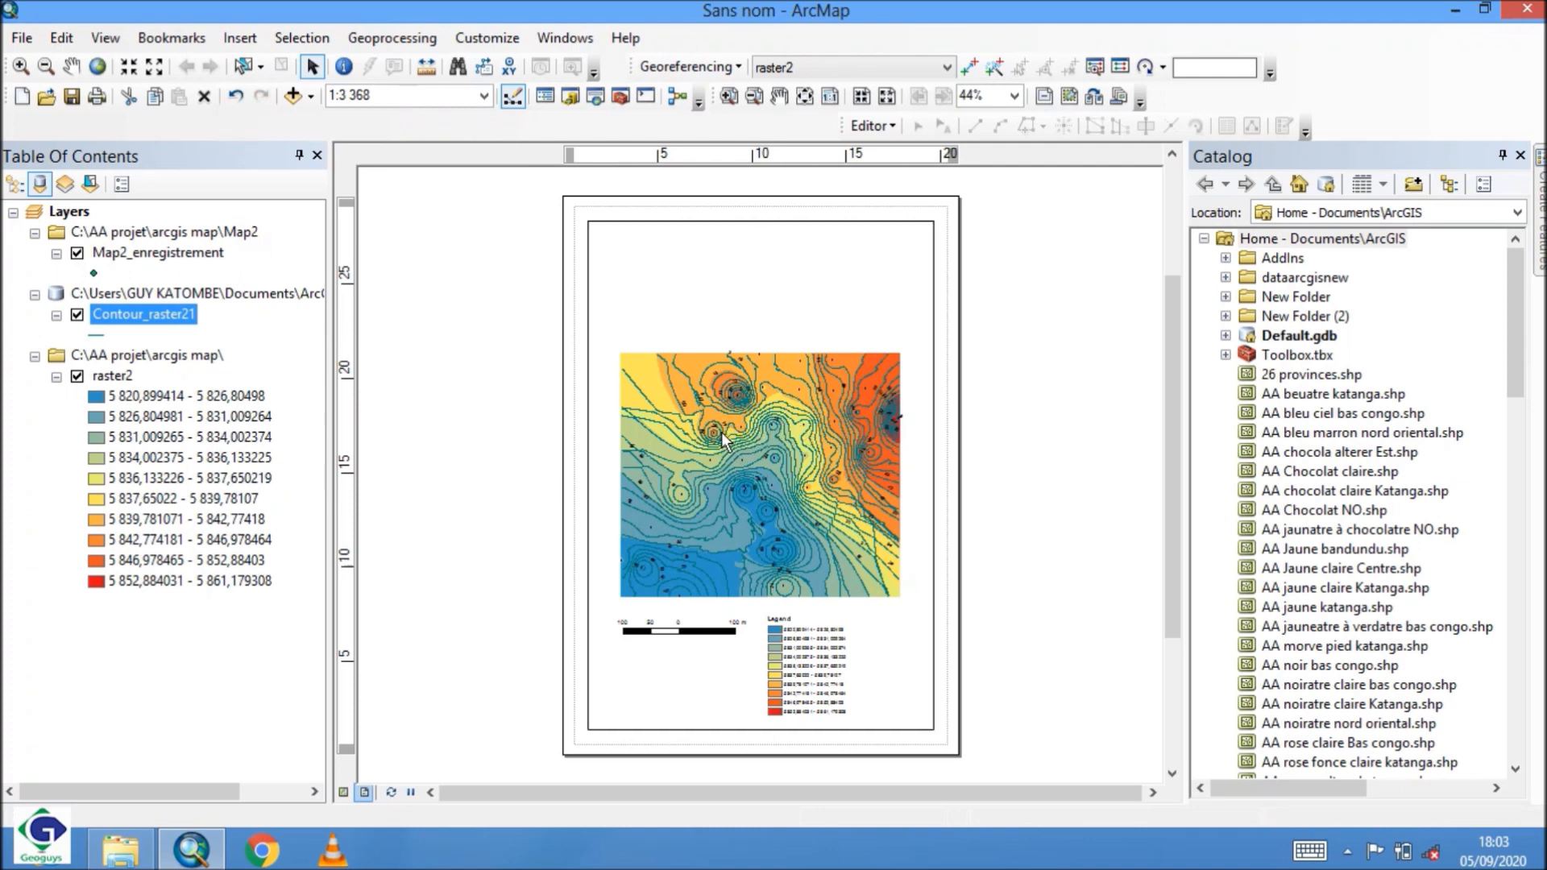
click(766, 459)
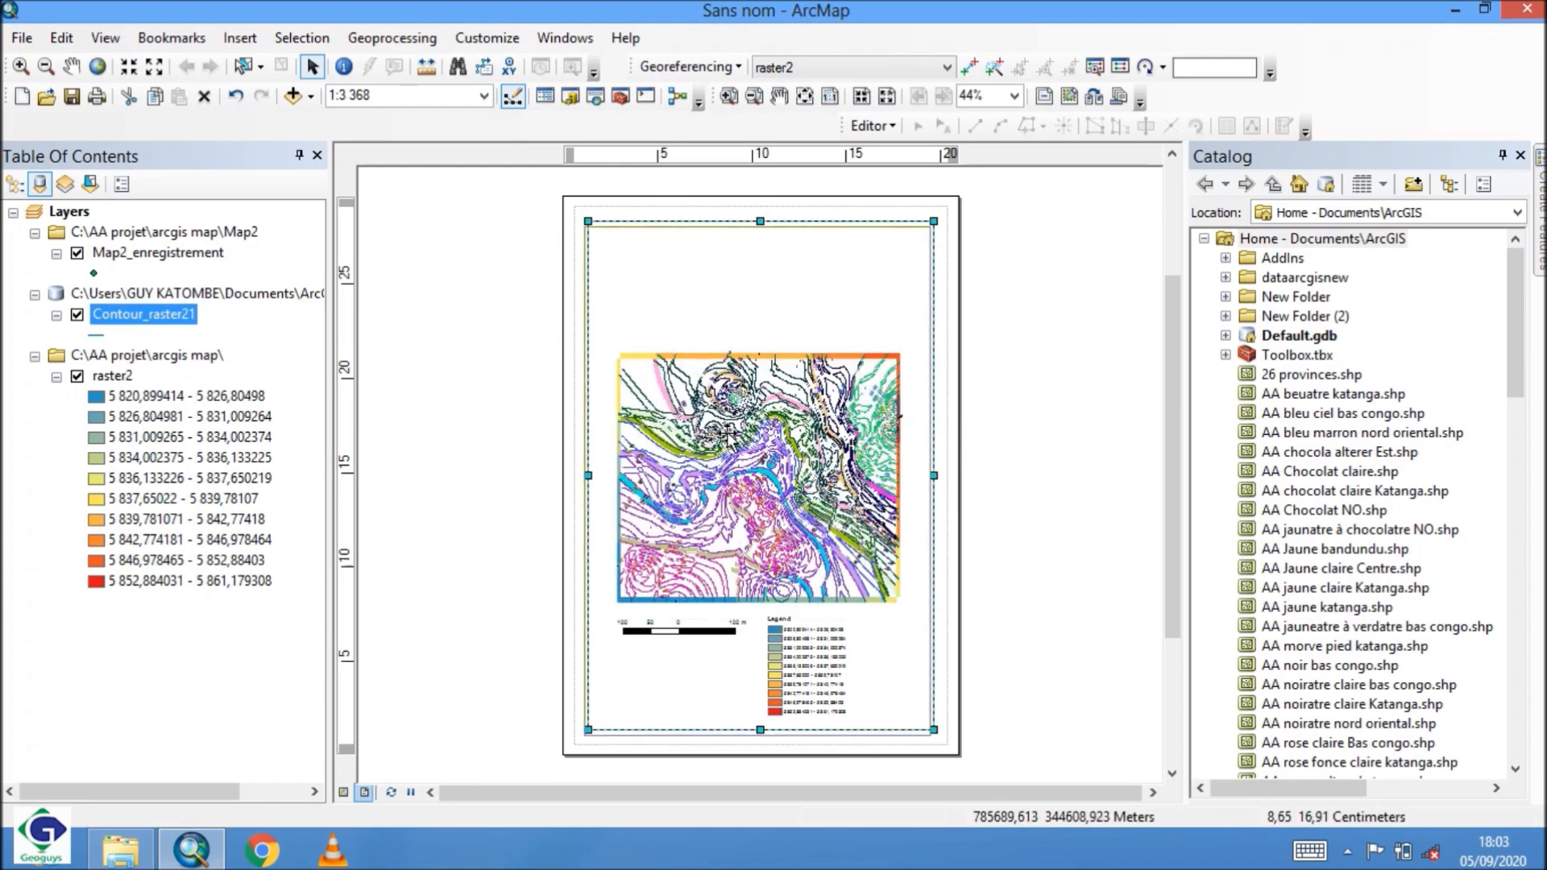
drag(729, 434, 728, 434)
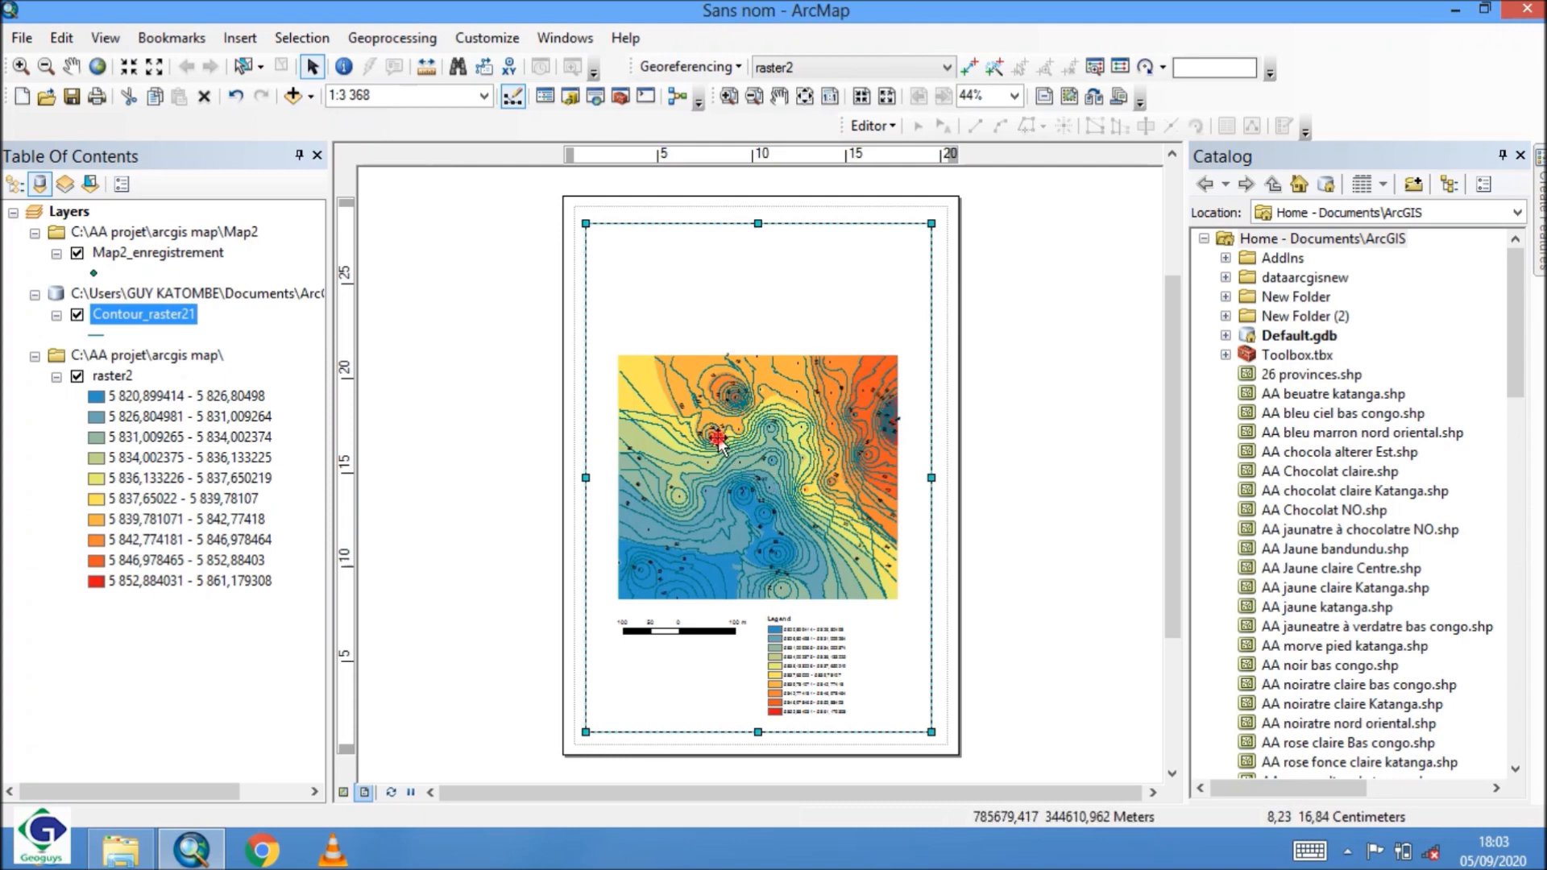
- Insert a text element and place it below the left end of the scale bar
click(239, 38)
click(248, 118)
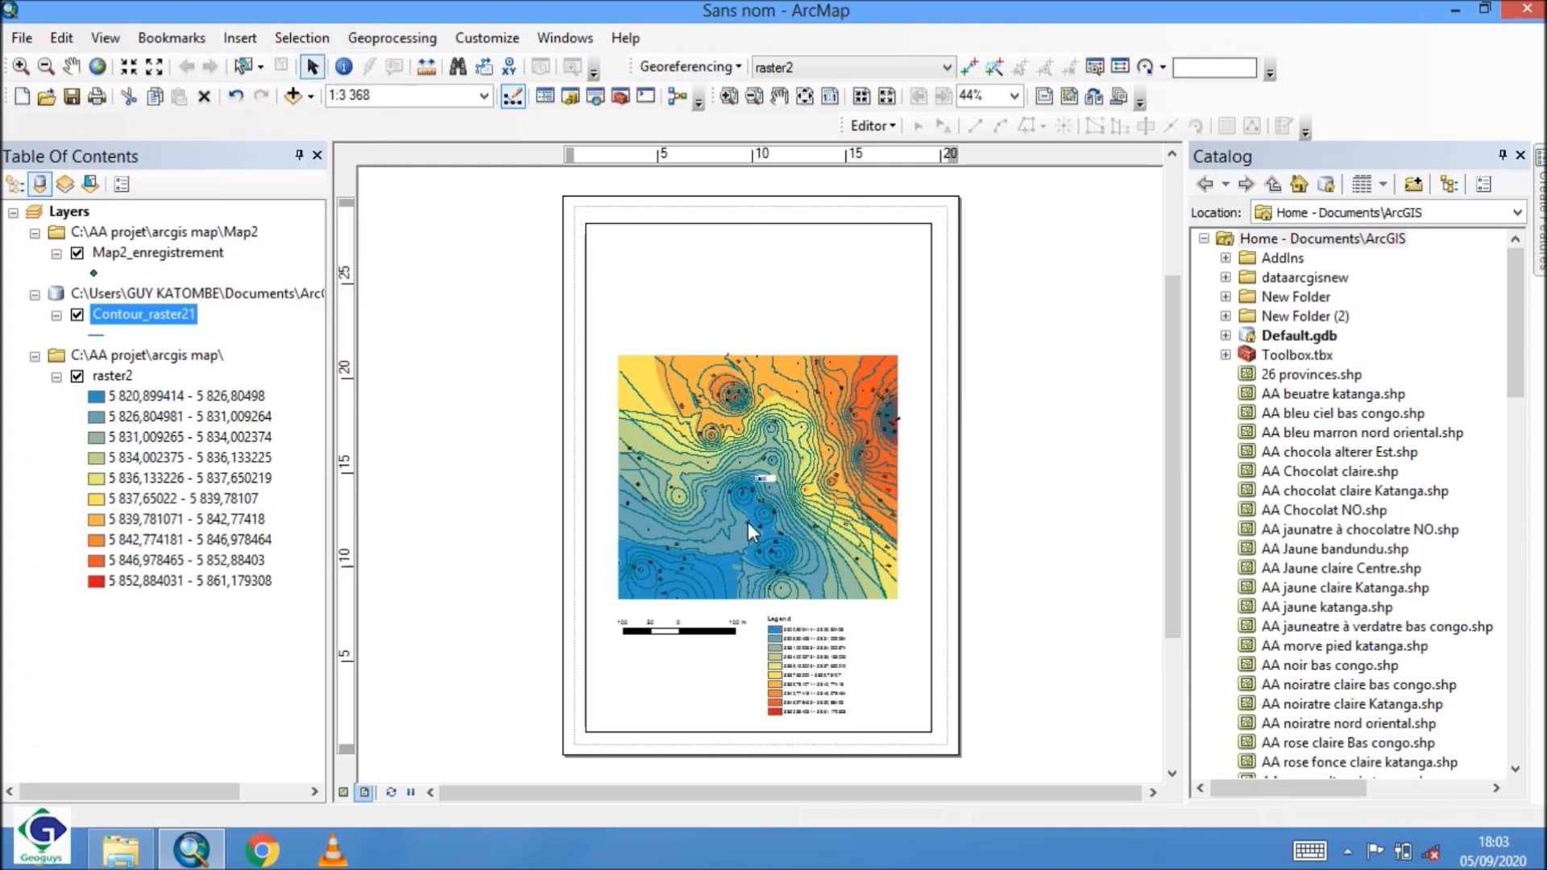
drag(761, 476, 631, 652)
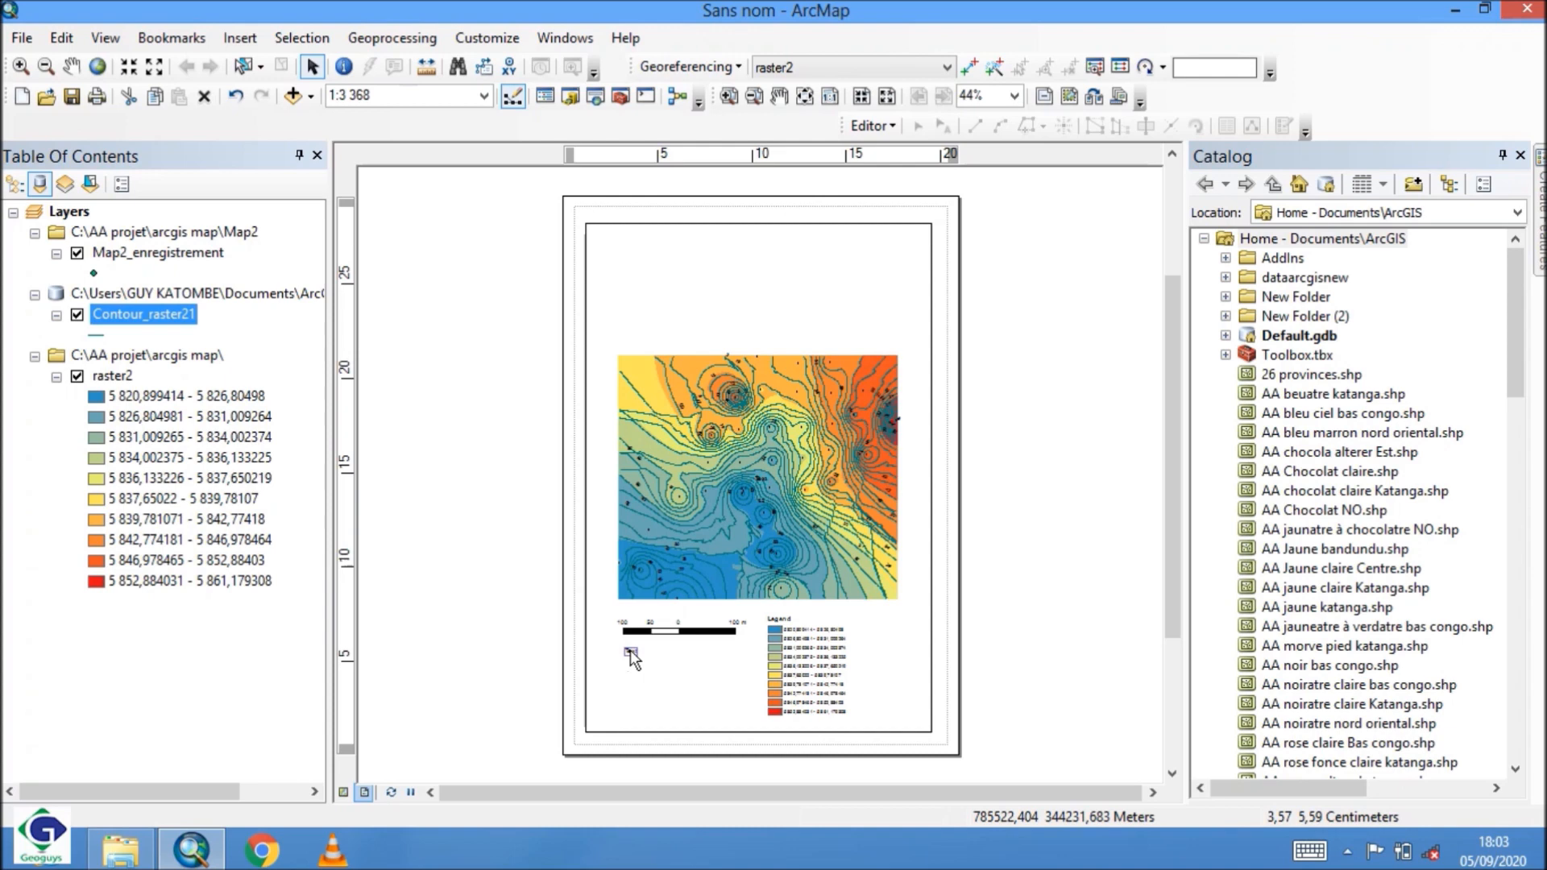
double_click(630, 649)
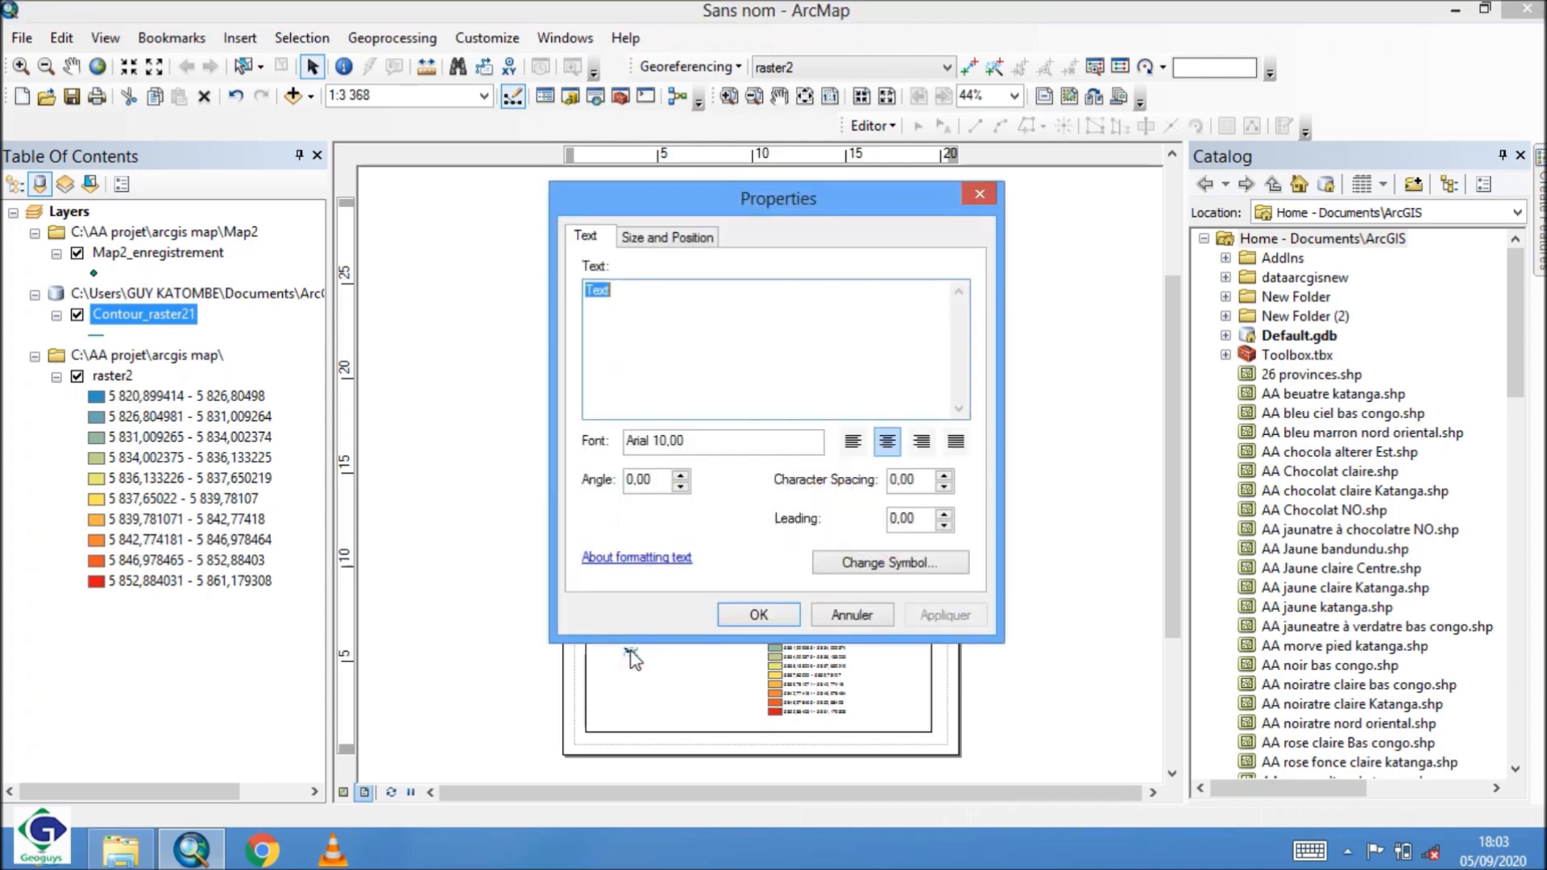
drag(767, 213, 867, 270)
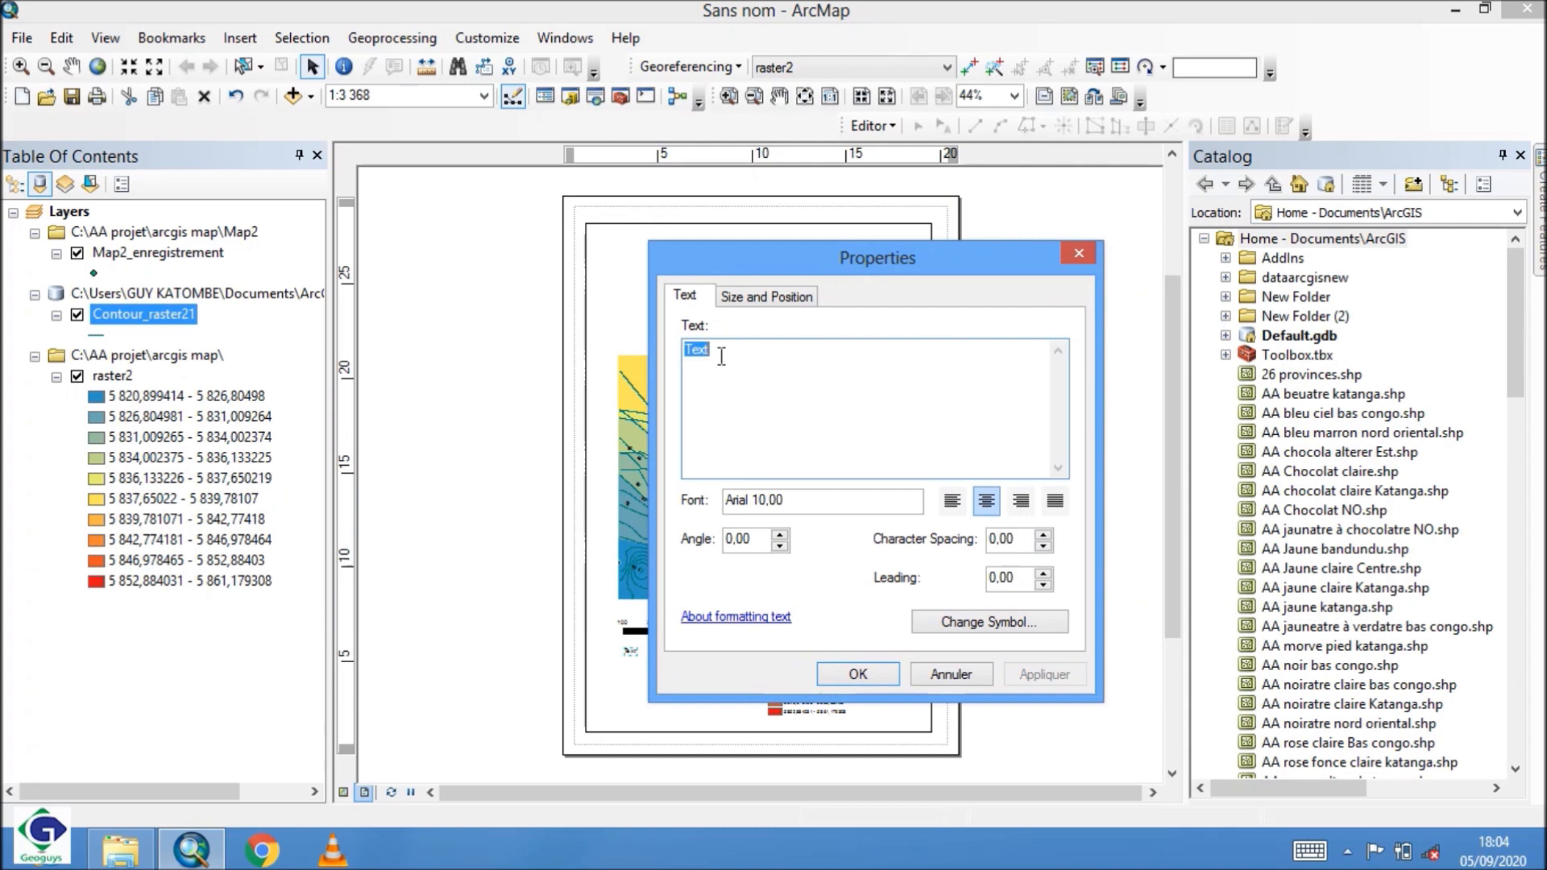
text(Systeme coord: UTM/AFr)
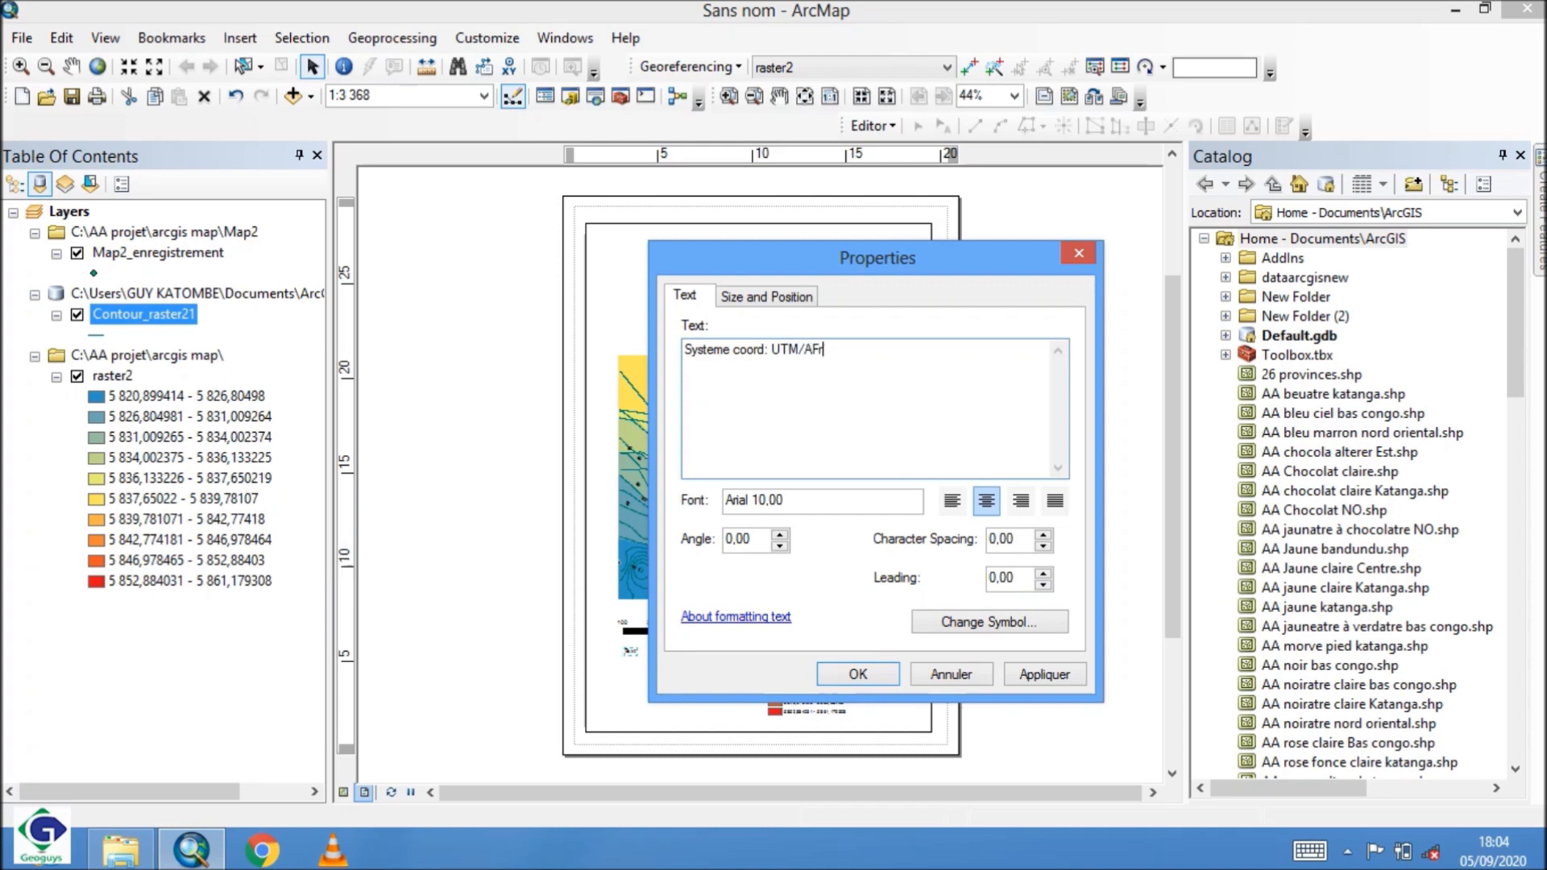
text(que/RDC/35S)
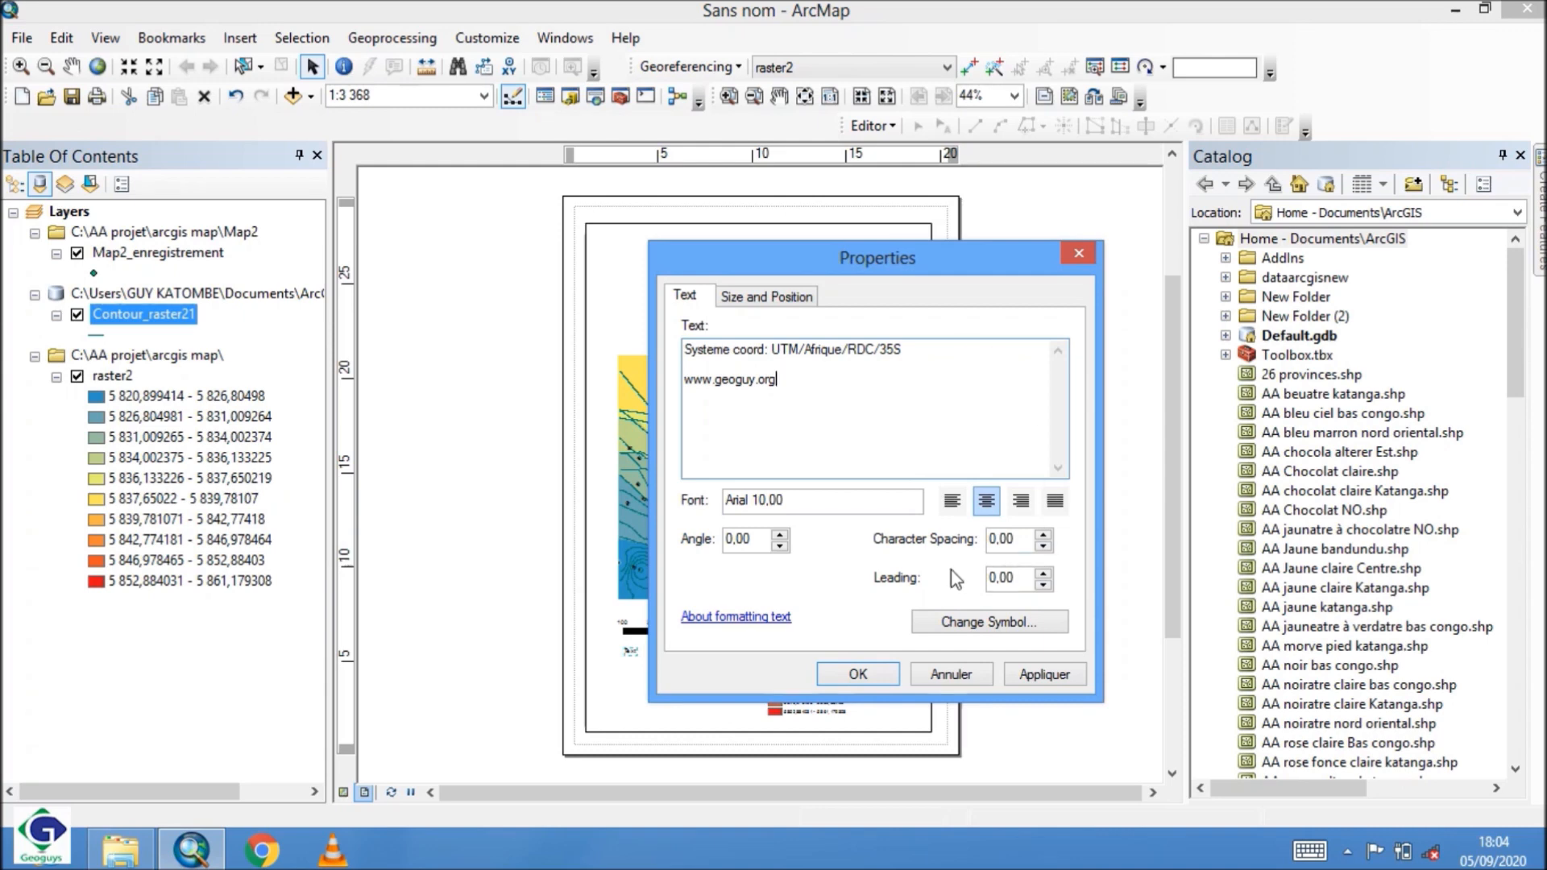
- Format the coordinate system text as Arial size 14, bold and underlined, and apply the changes
click(999, 624)
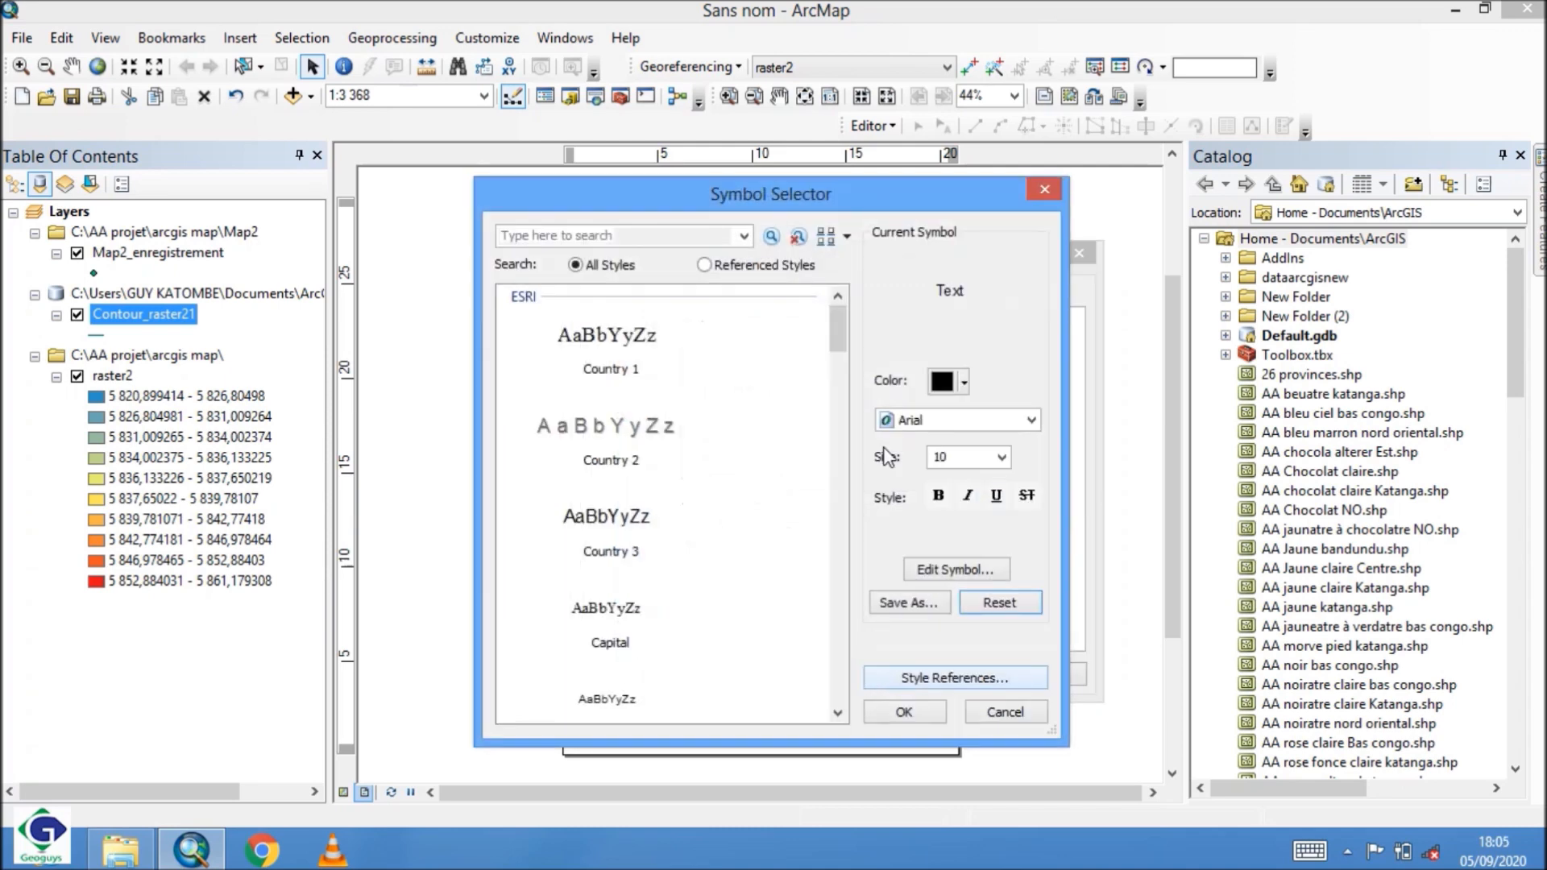
drag(825, 195, 1072, 444)
drag(1071, 577, 837, 199)
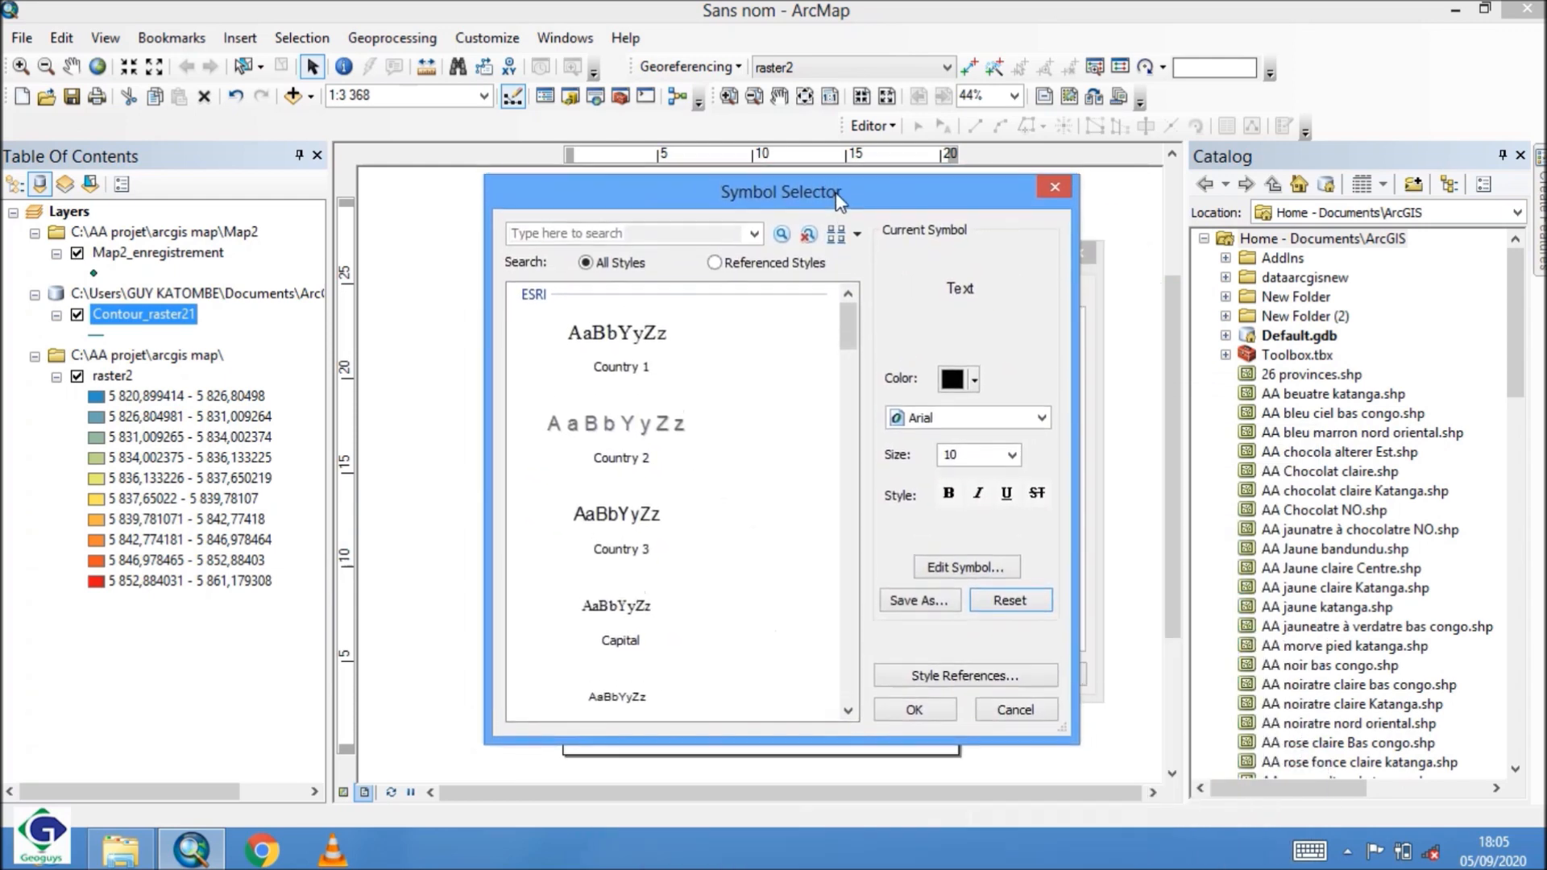
click(1012, 455)
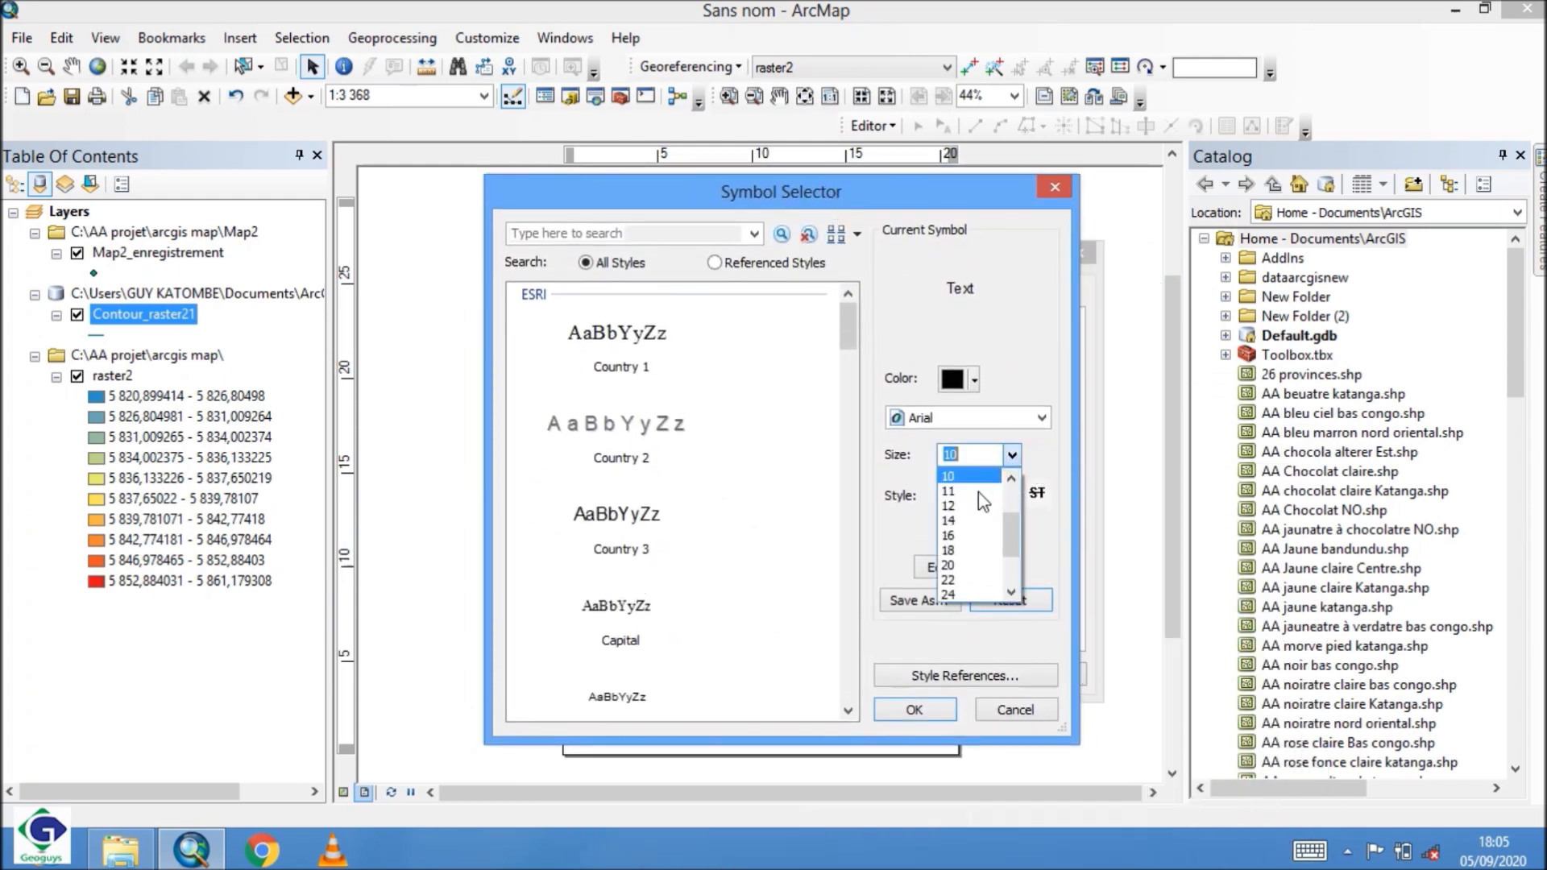
click(955, 521)
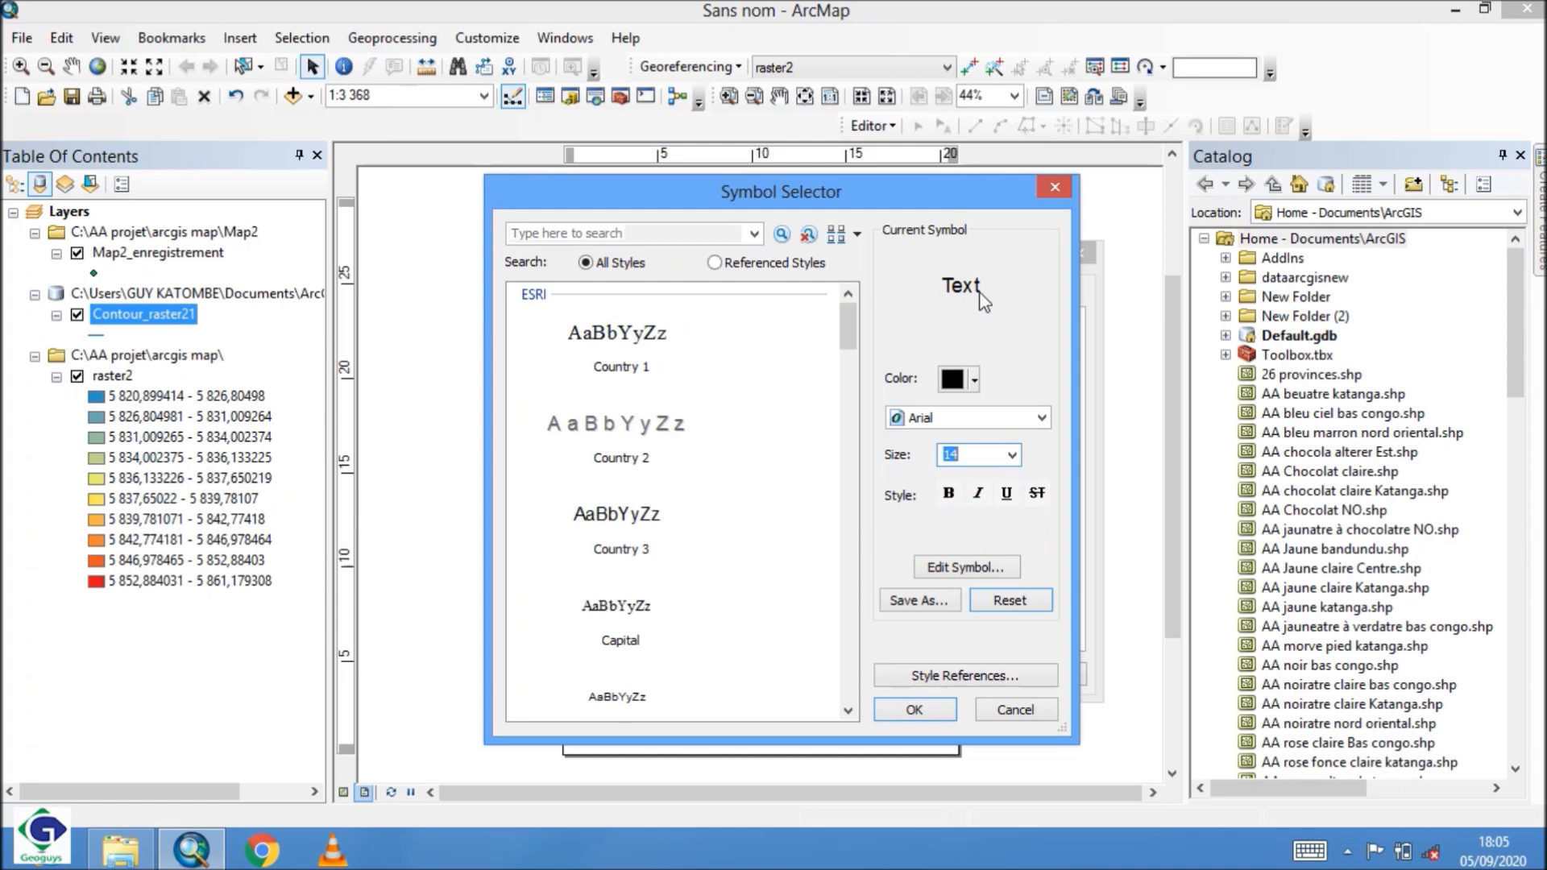
click(949, 493)
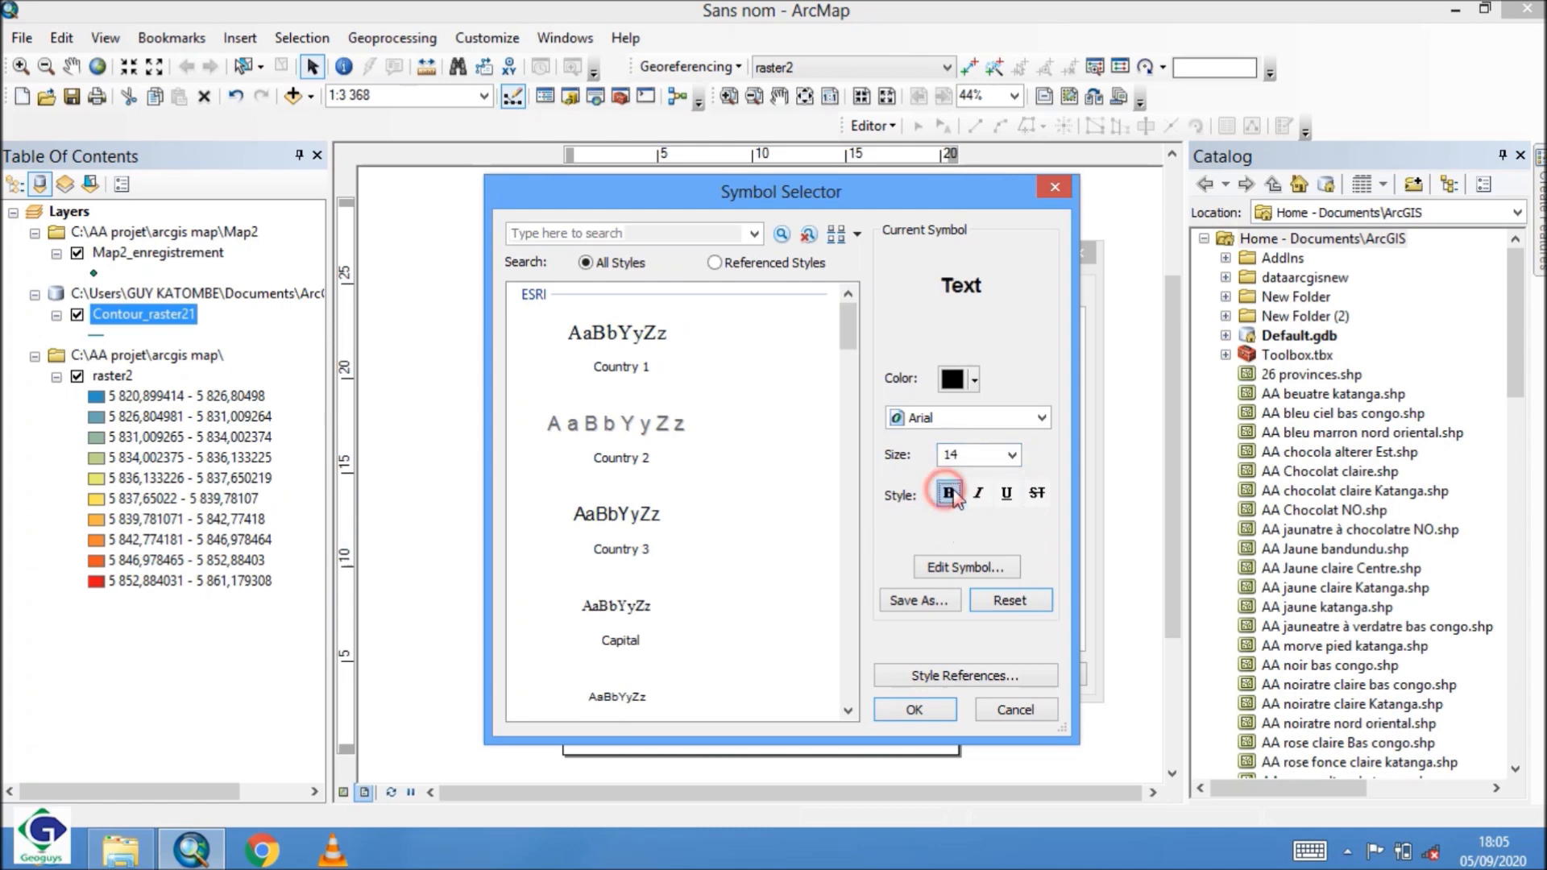
click(1005, 493)
click(913, 708)
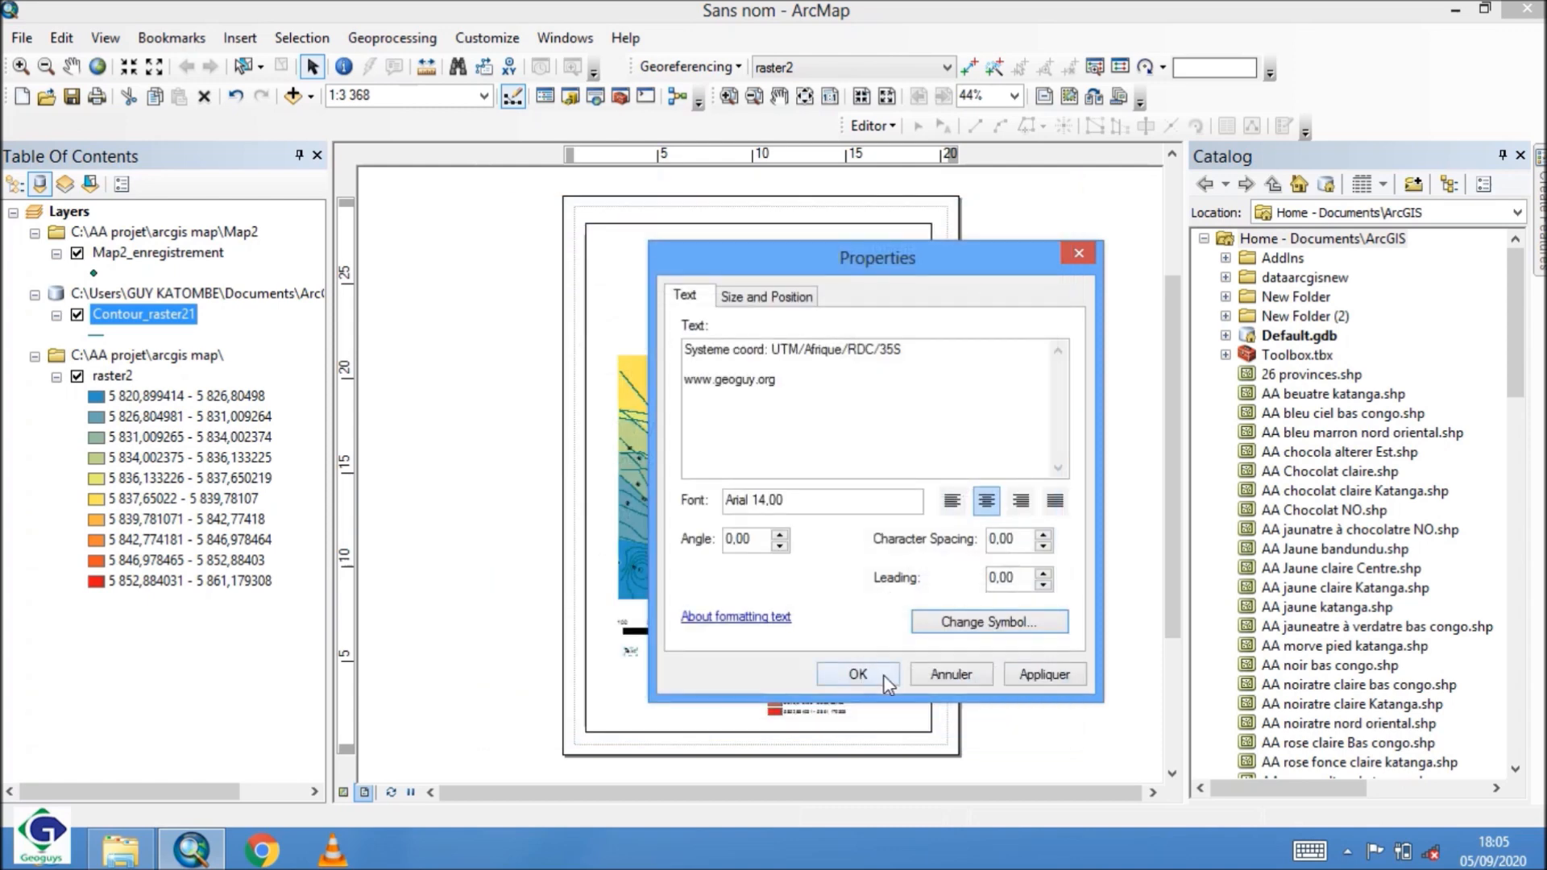
click(1048, 673)
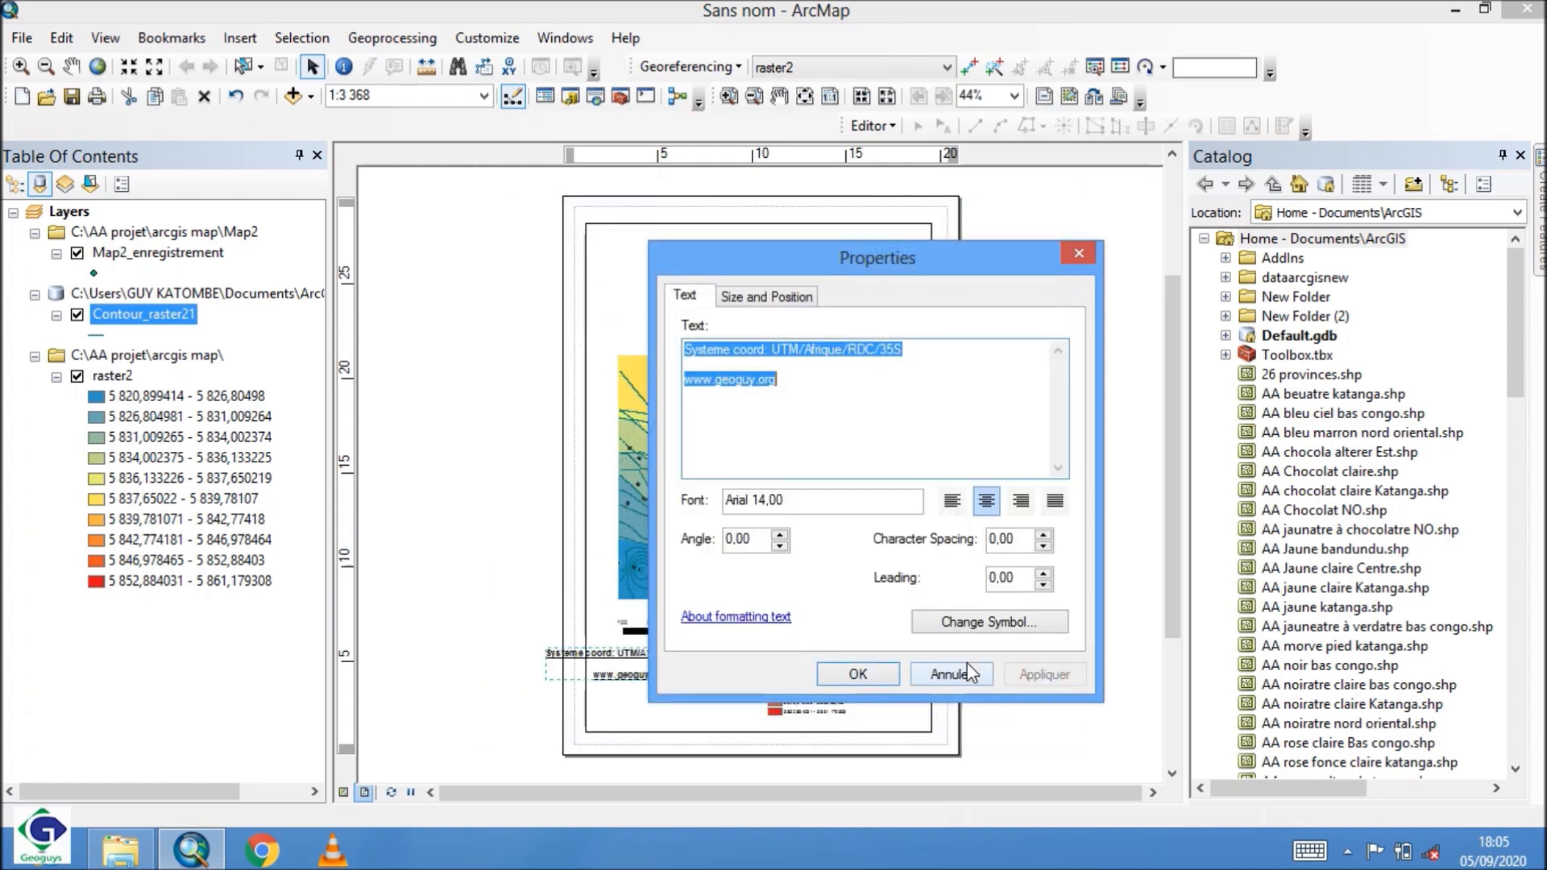
click(863, 677)
- Move the coordinate system text right so it sits inside the map frame below the scale bar
click(662, 653)
click(649, 671)
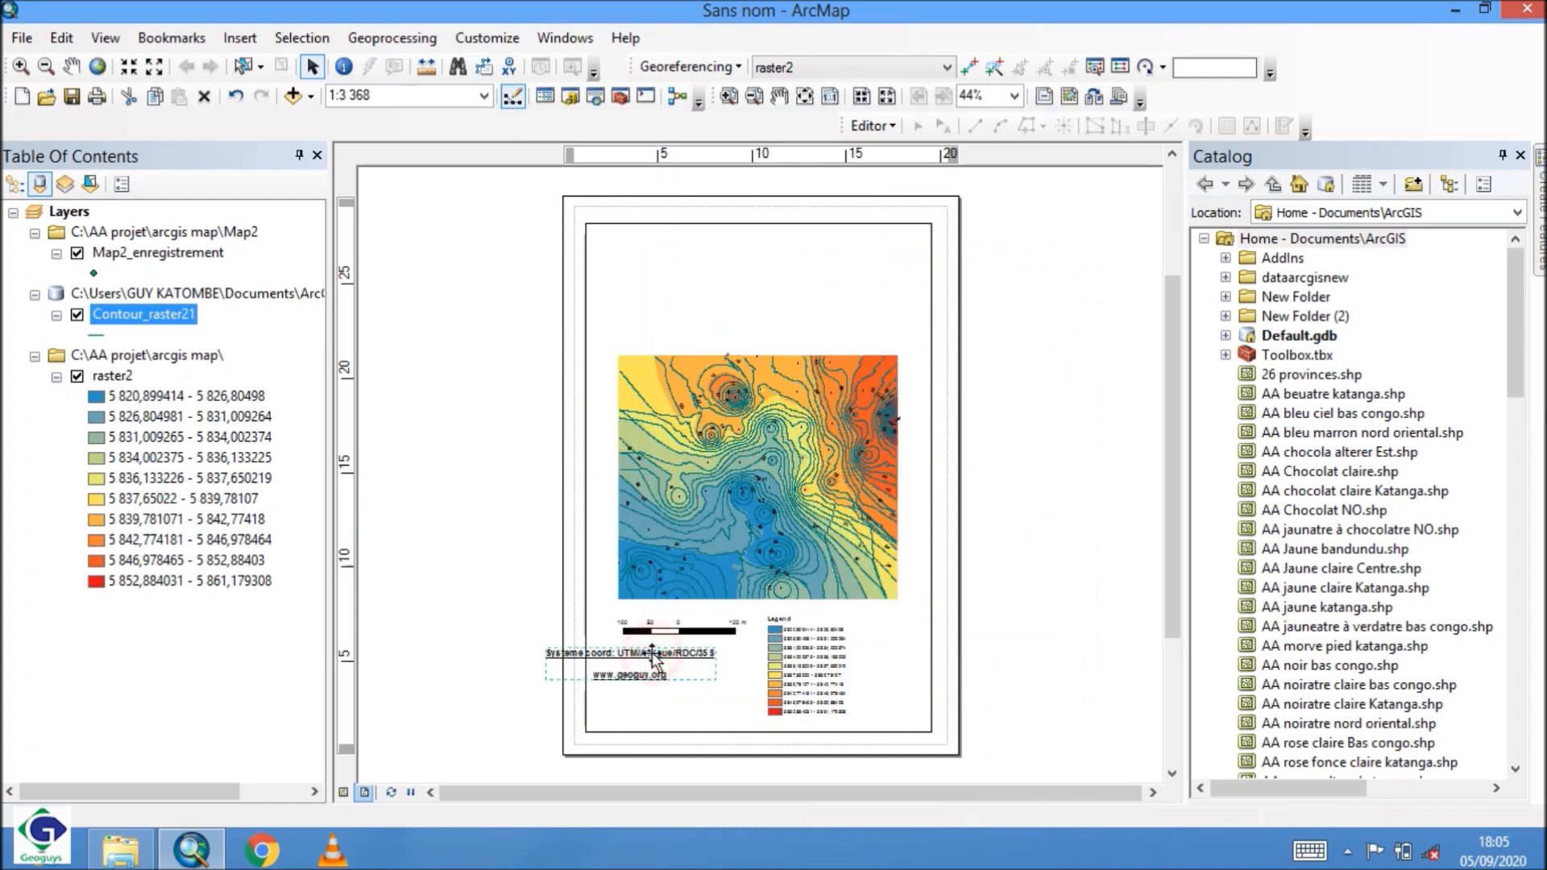
click(649, 671)
mouse_move(647, 671)
mouse_down()
mouse_move(675, 672)
mouse_move(645, 673)
mouse_up()
click(679, 647)
click(688, 647)
click(686, 650)
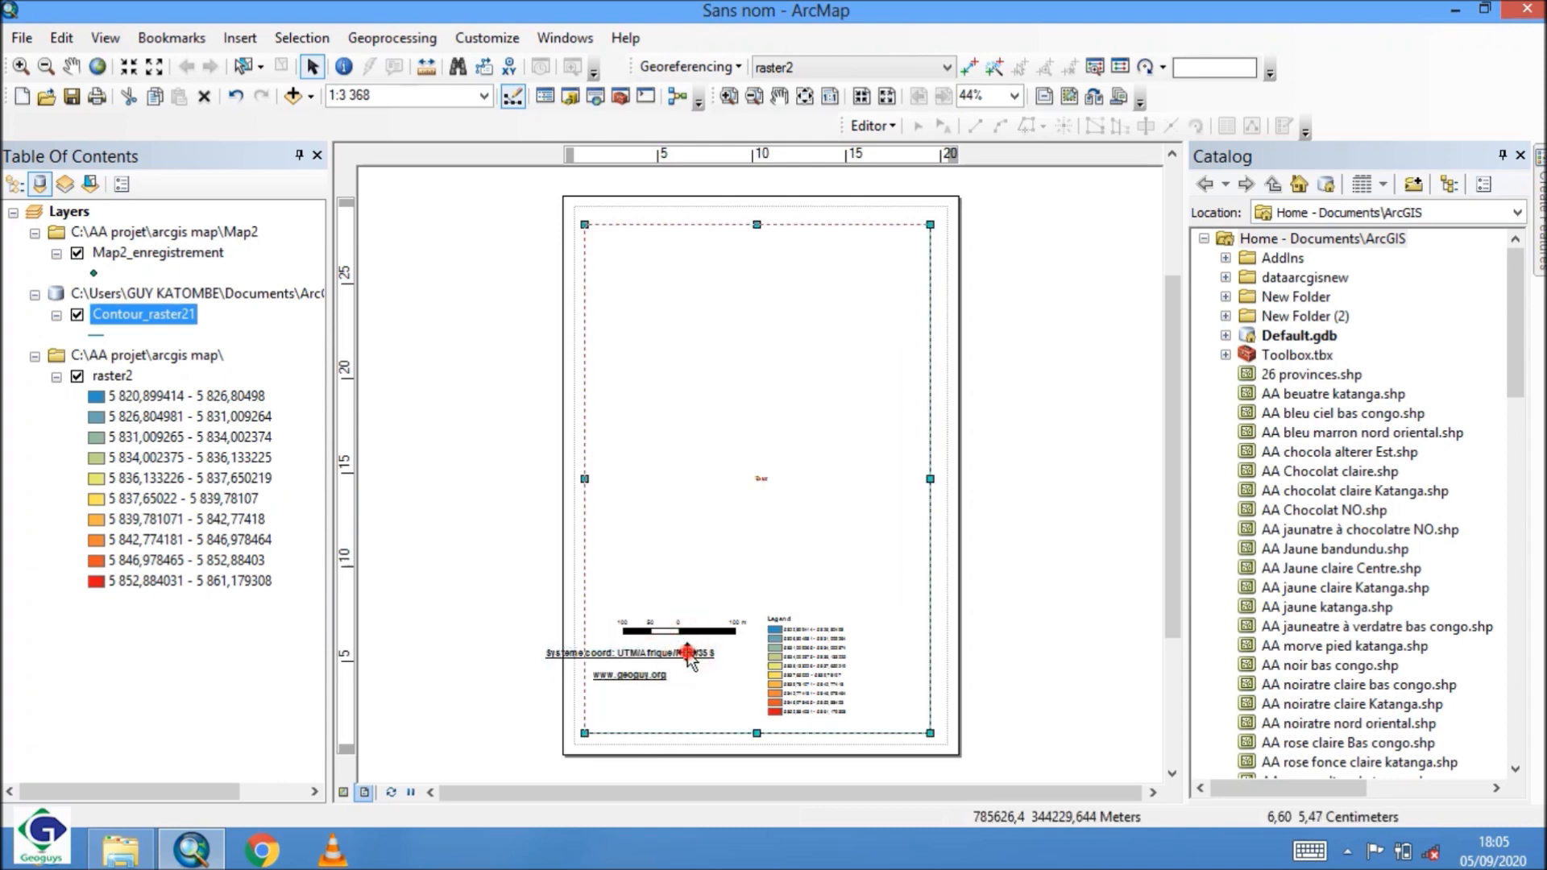
drag(686, 649, 736, 656)
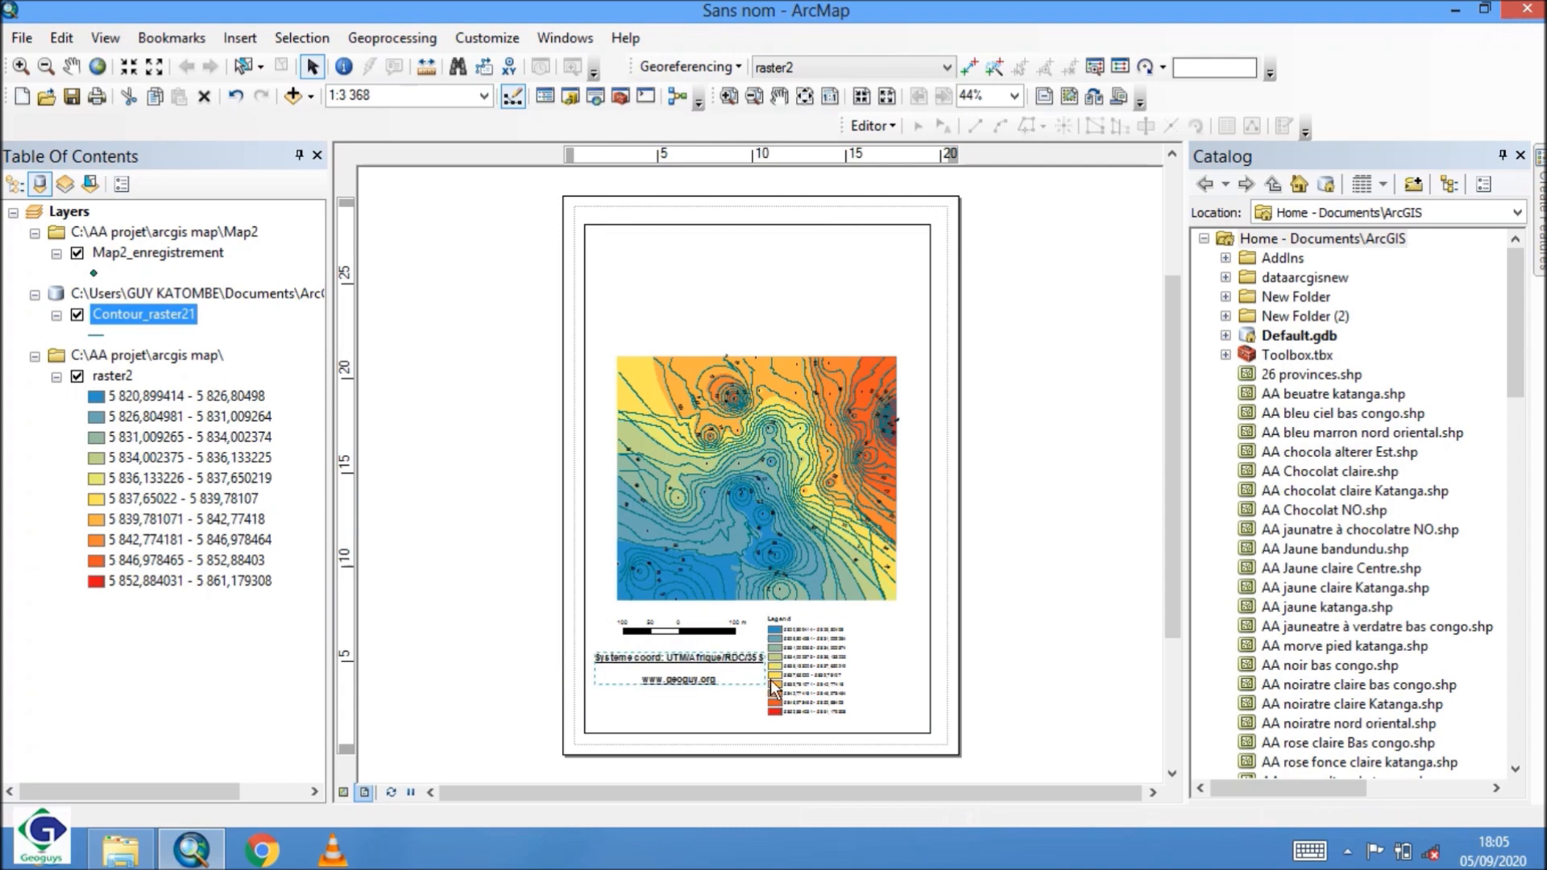
- Shift the legend toward the map's right edge and align the coordinate system text with the scale bar's left end
drag(829, 669, 870, 671)
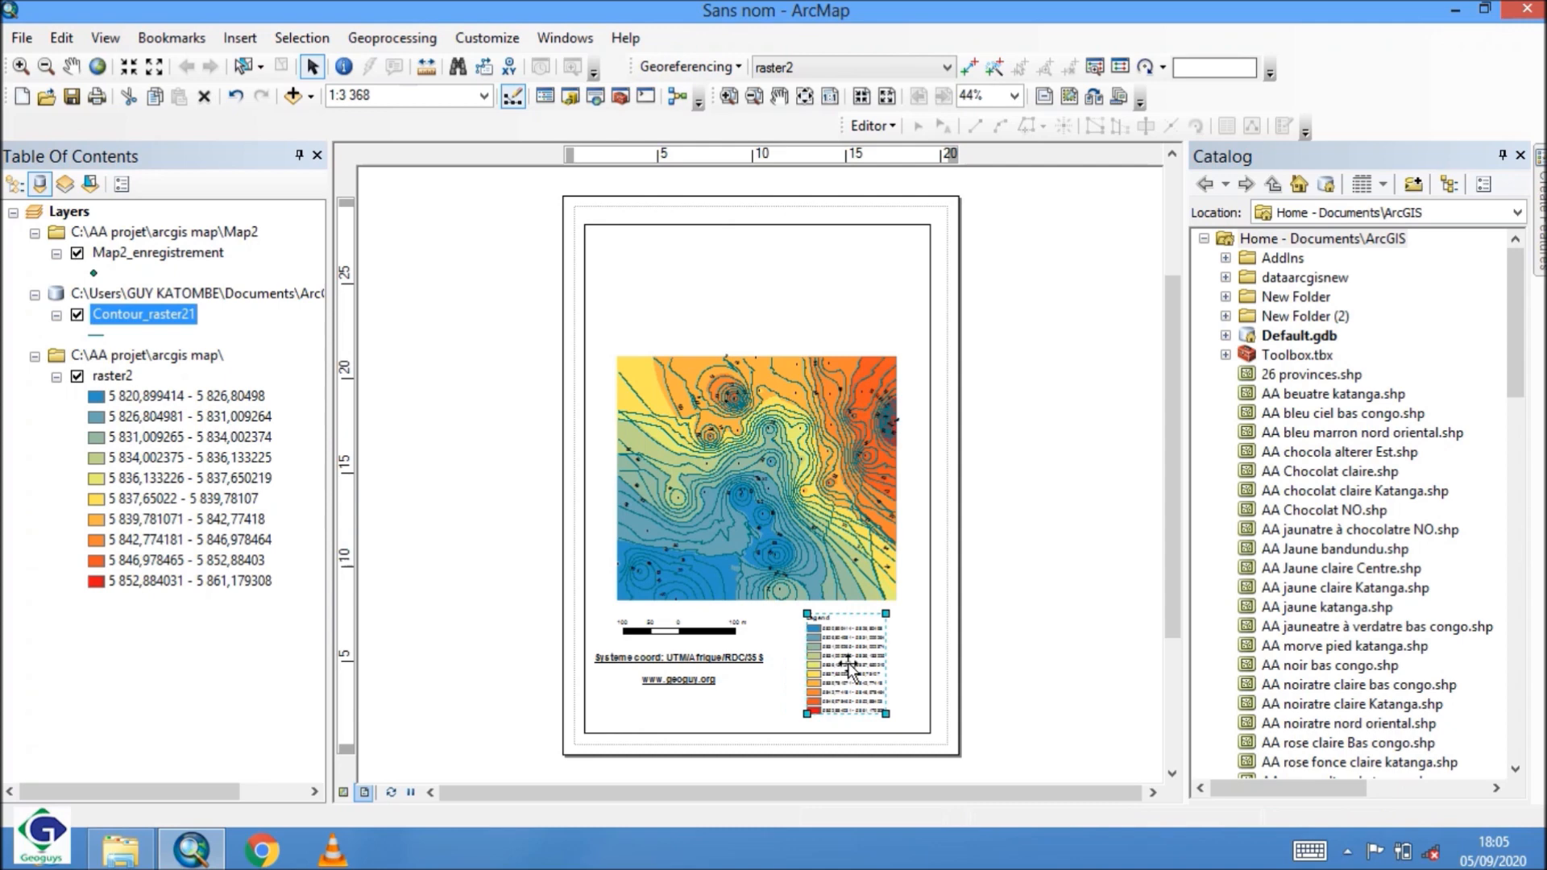
click(733, 667)
drag(717, 658, 738, 658)
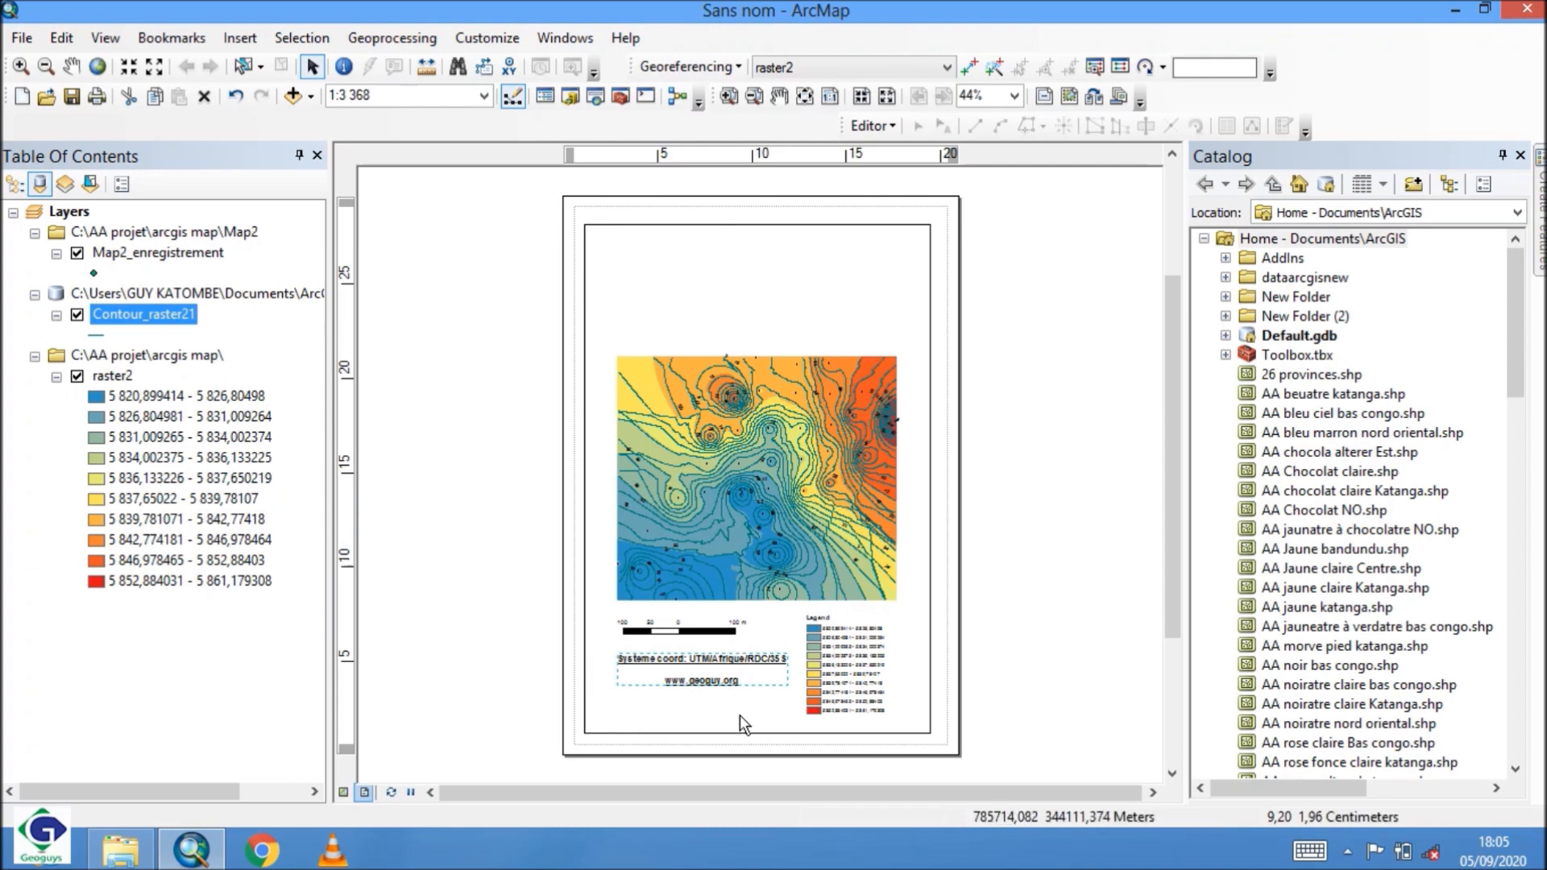
- Left-align the coordinate system text and move it back under the scale bar, flush with the bar's left end
click(769, 615)
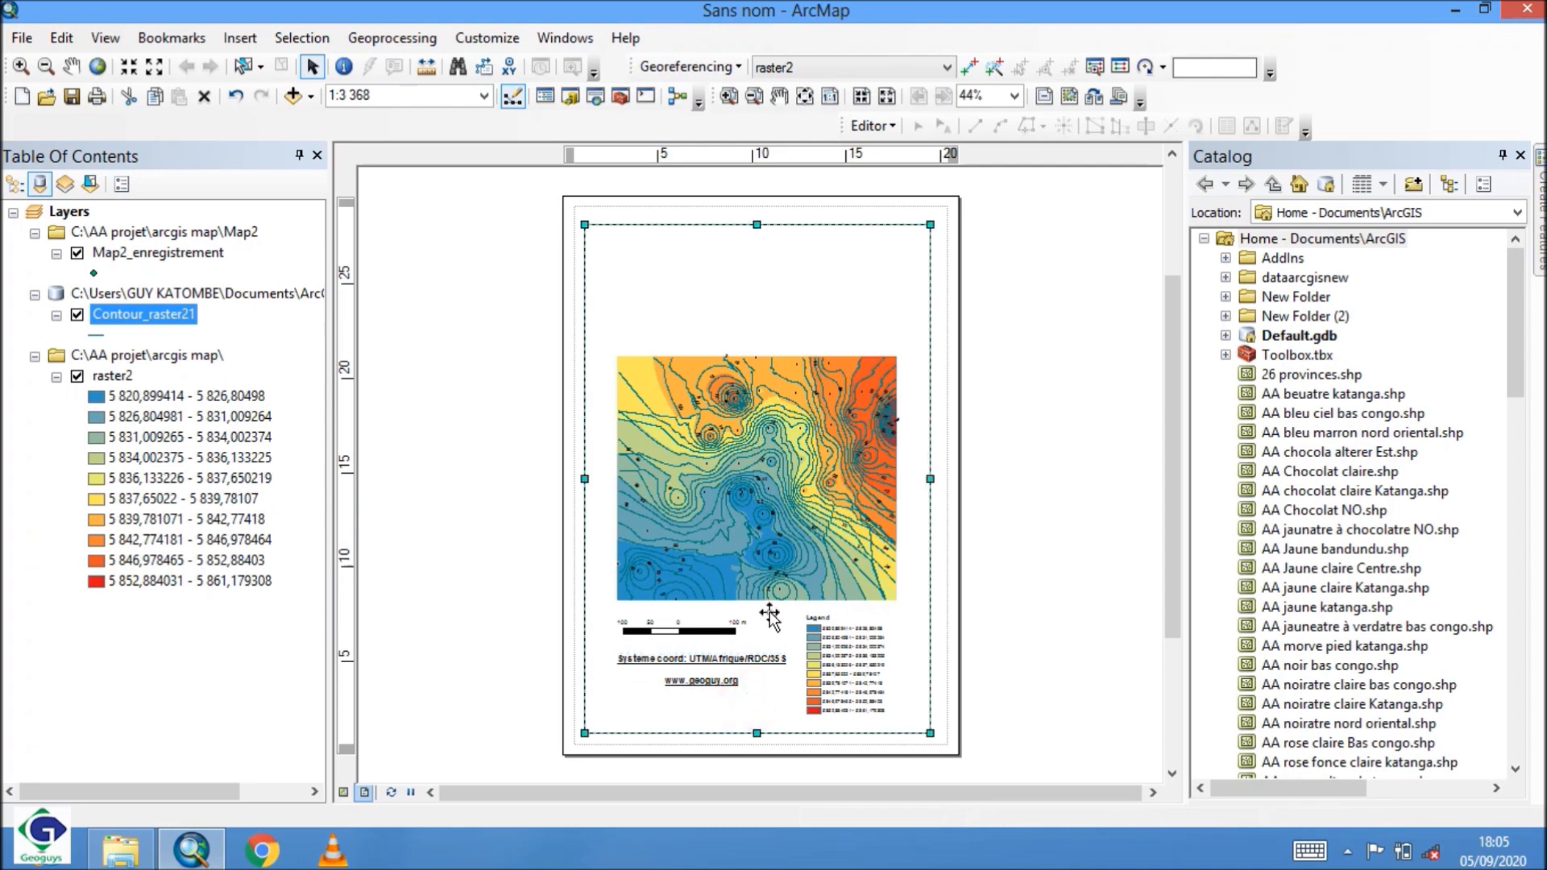
double_click(709, 662)
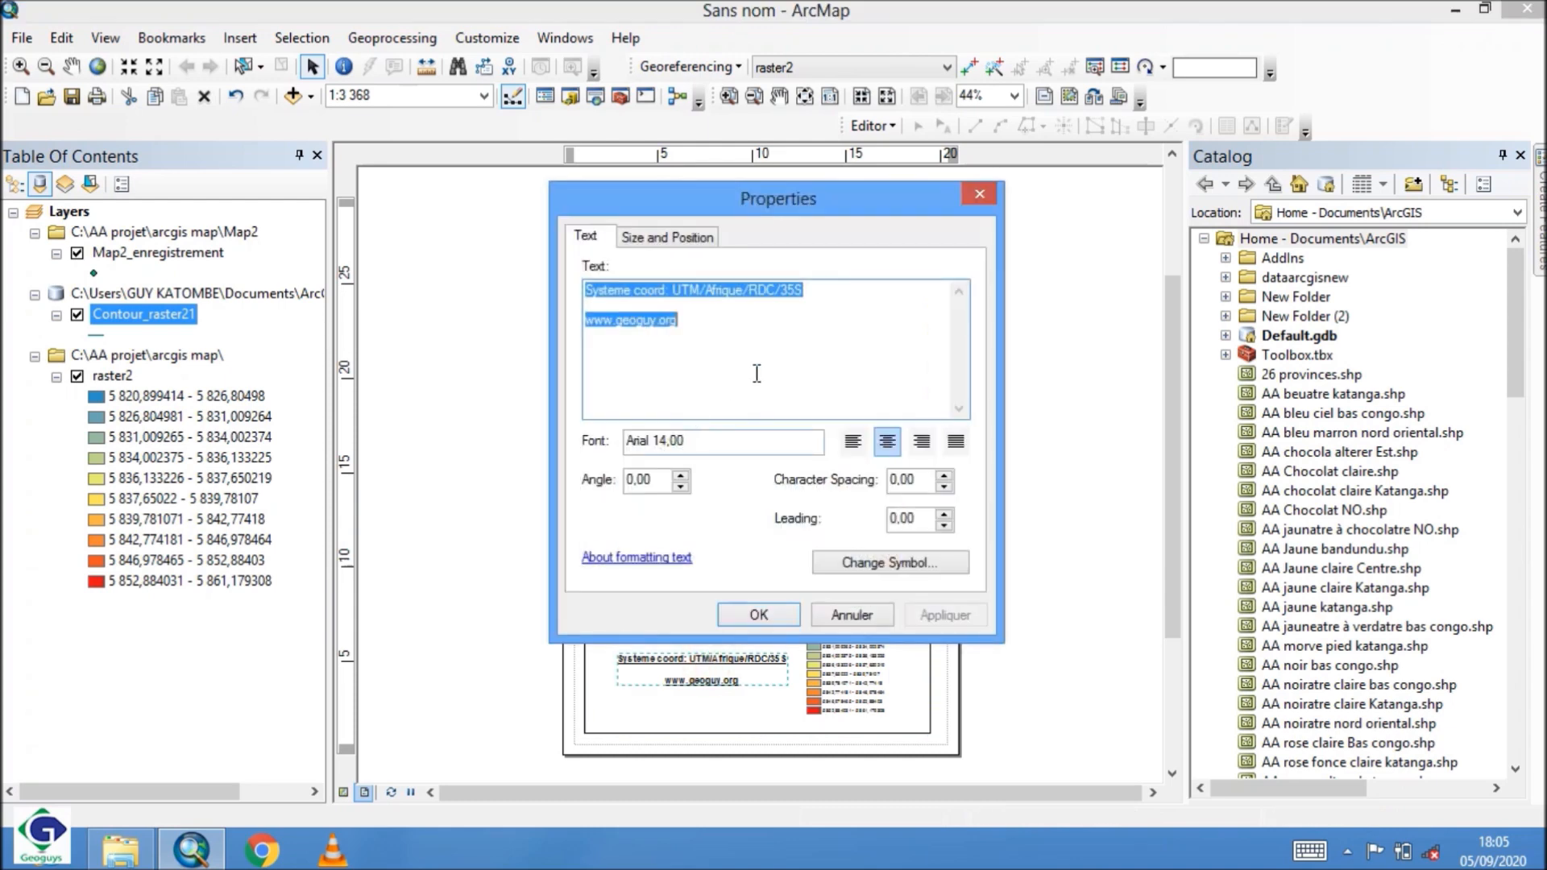
click(854, 443)
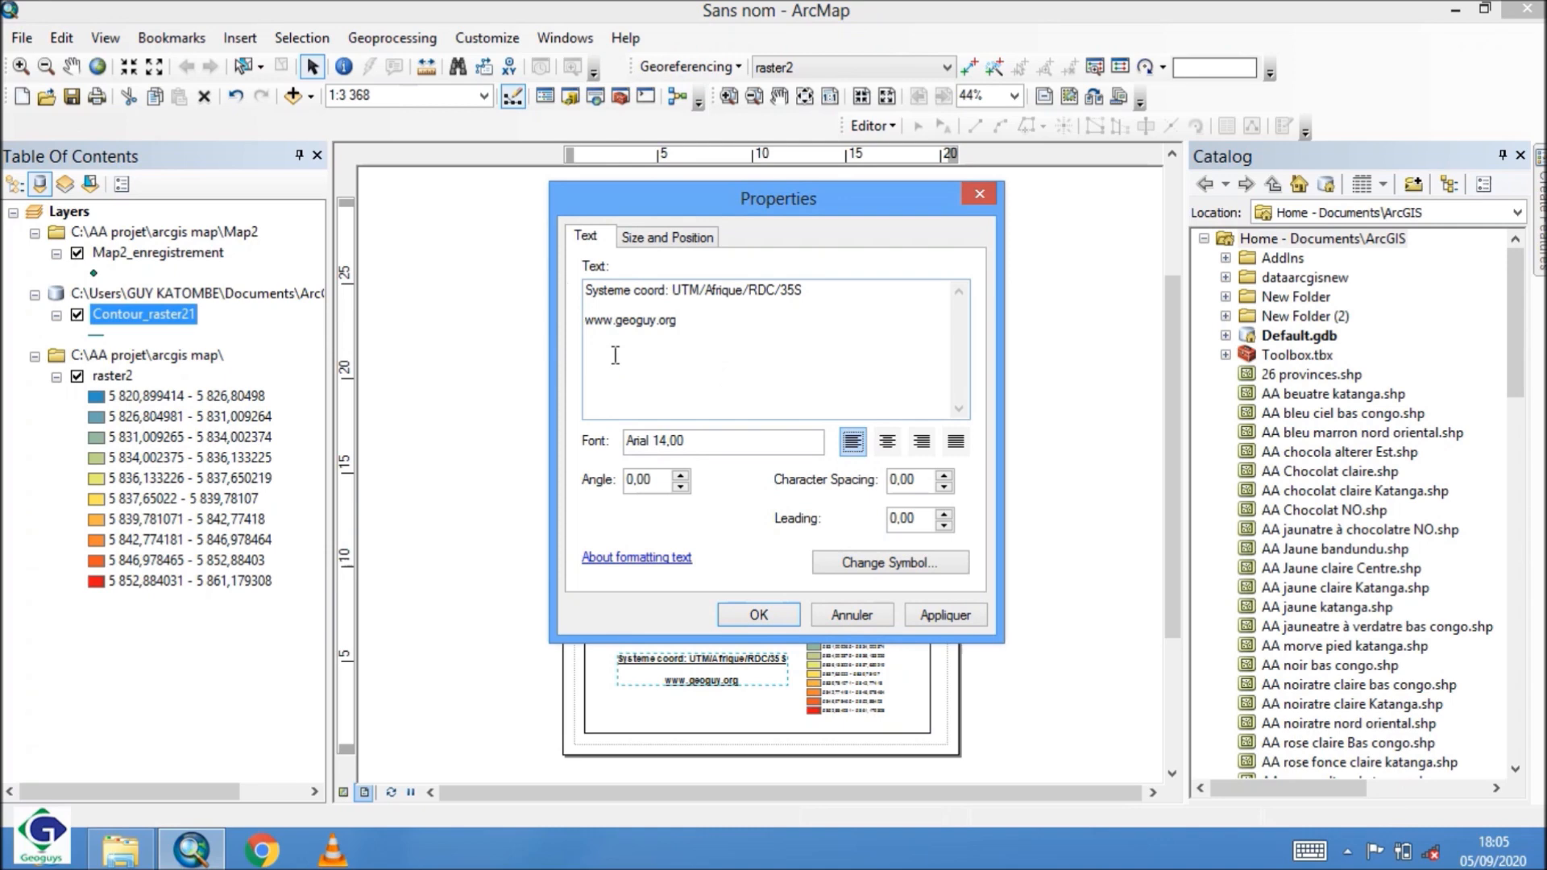
click(778, 612)
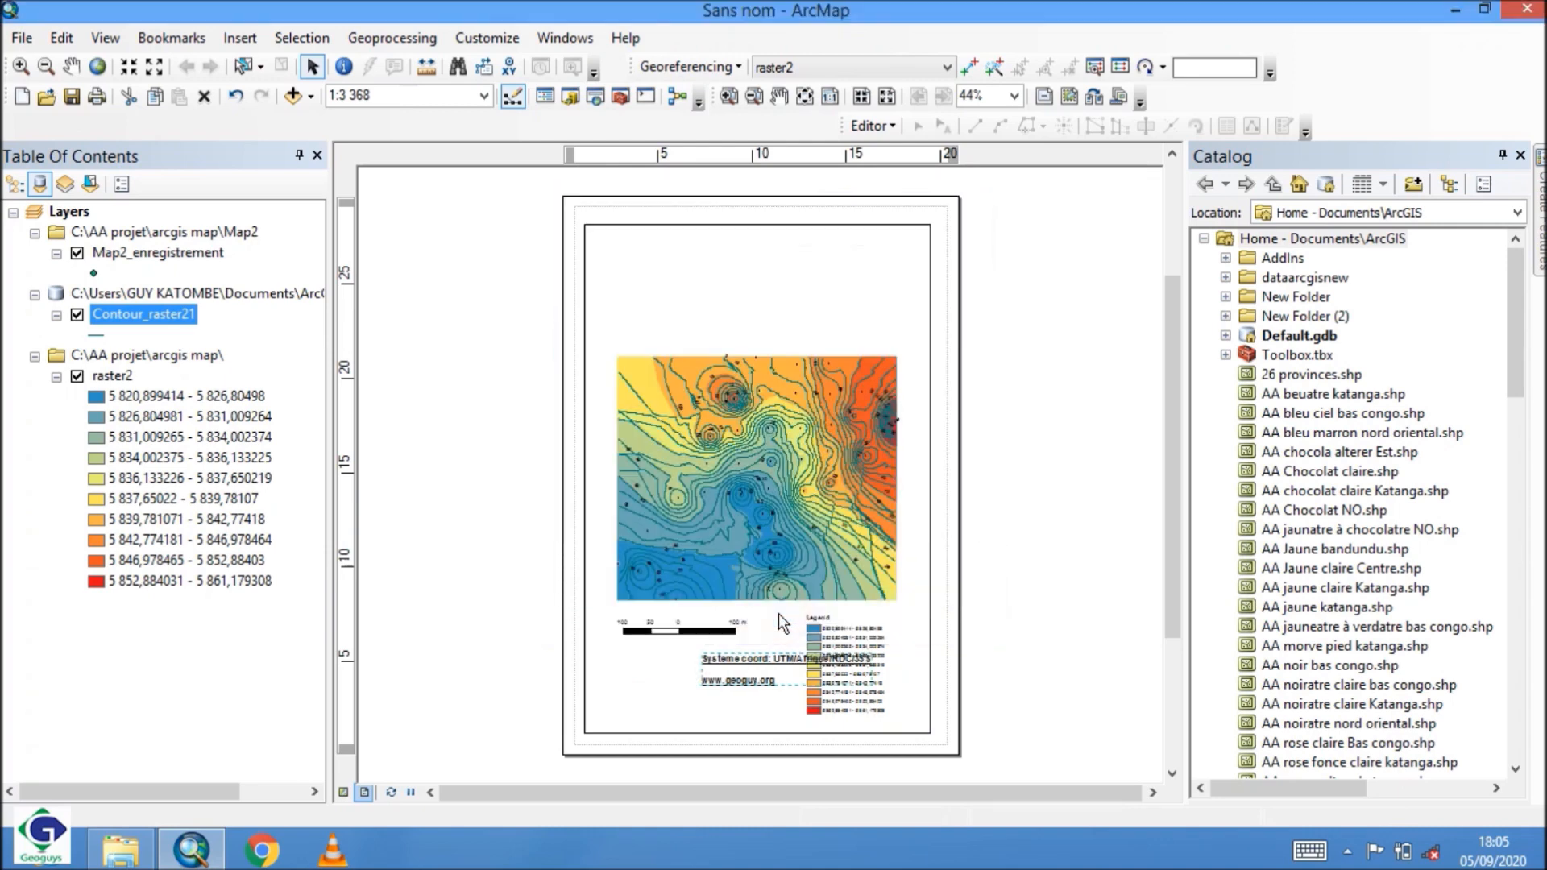
drag(772, 659, 701, 667)
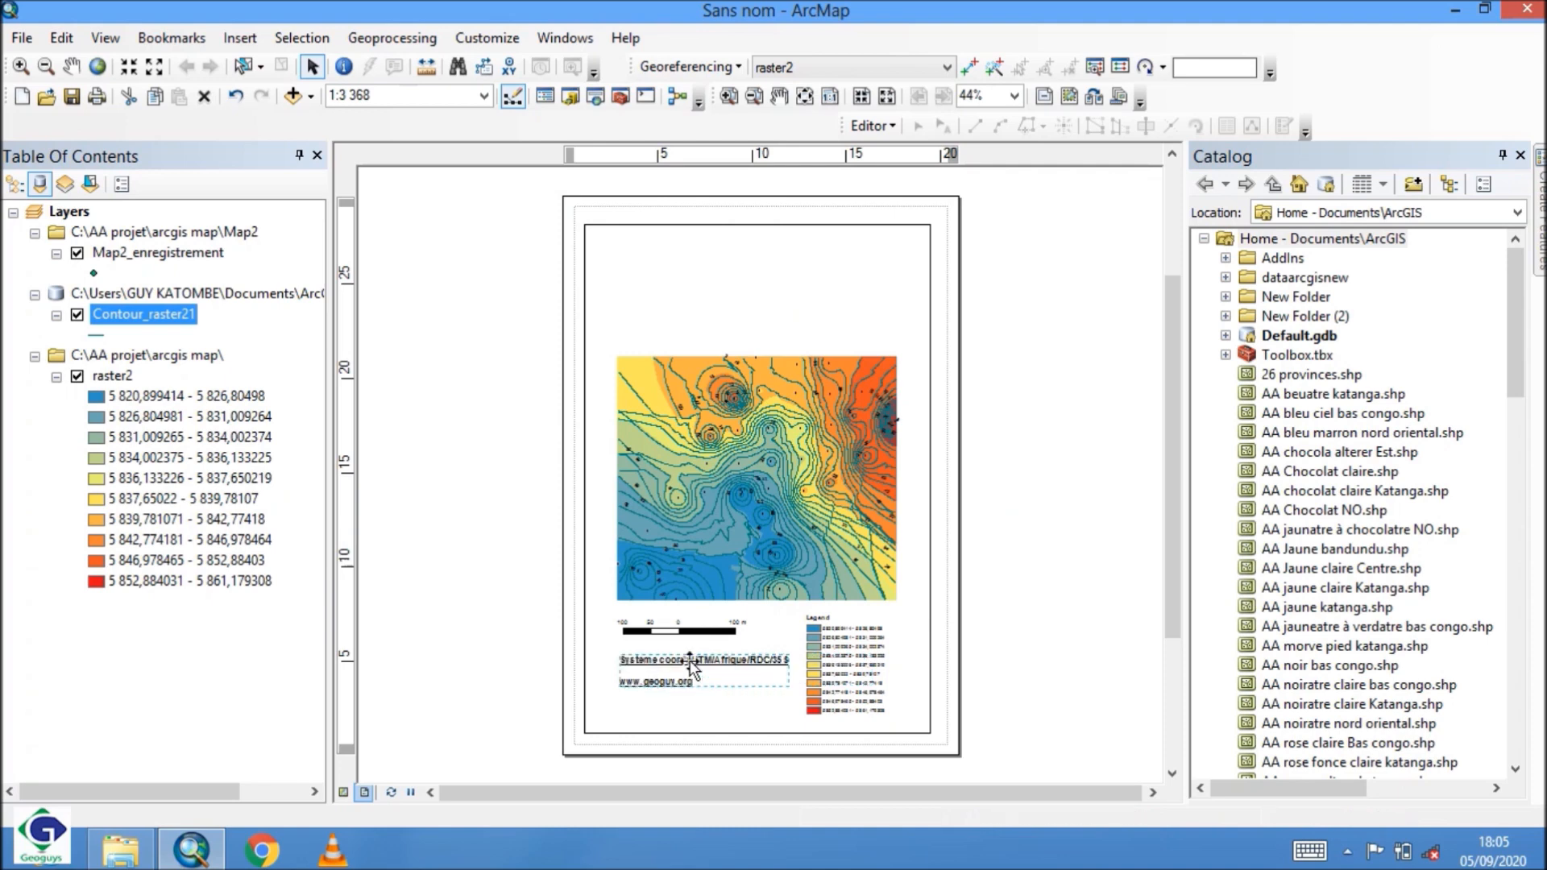
click(870, 304)
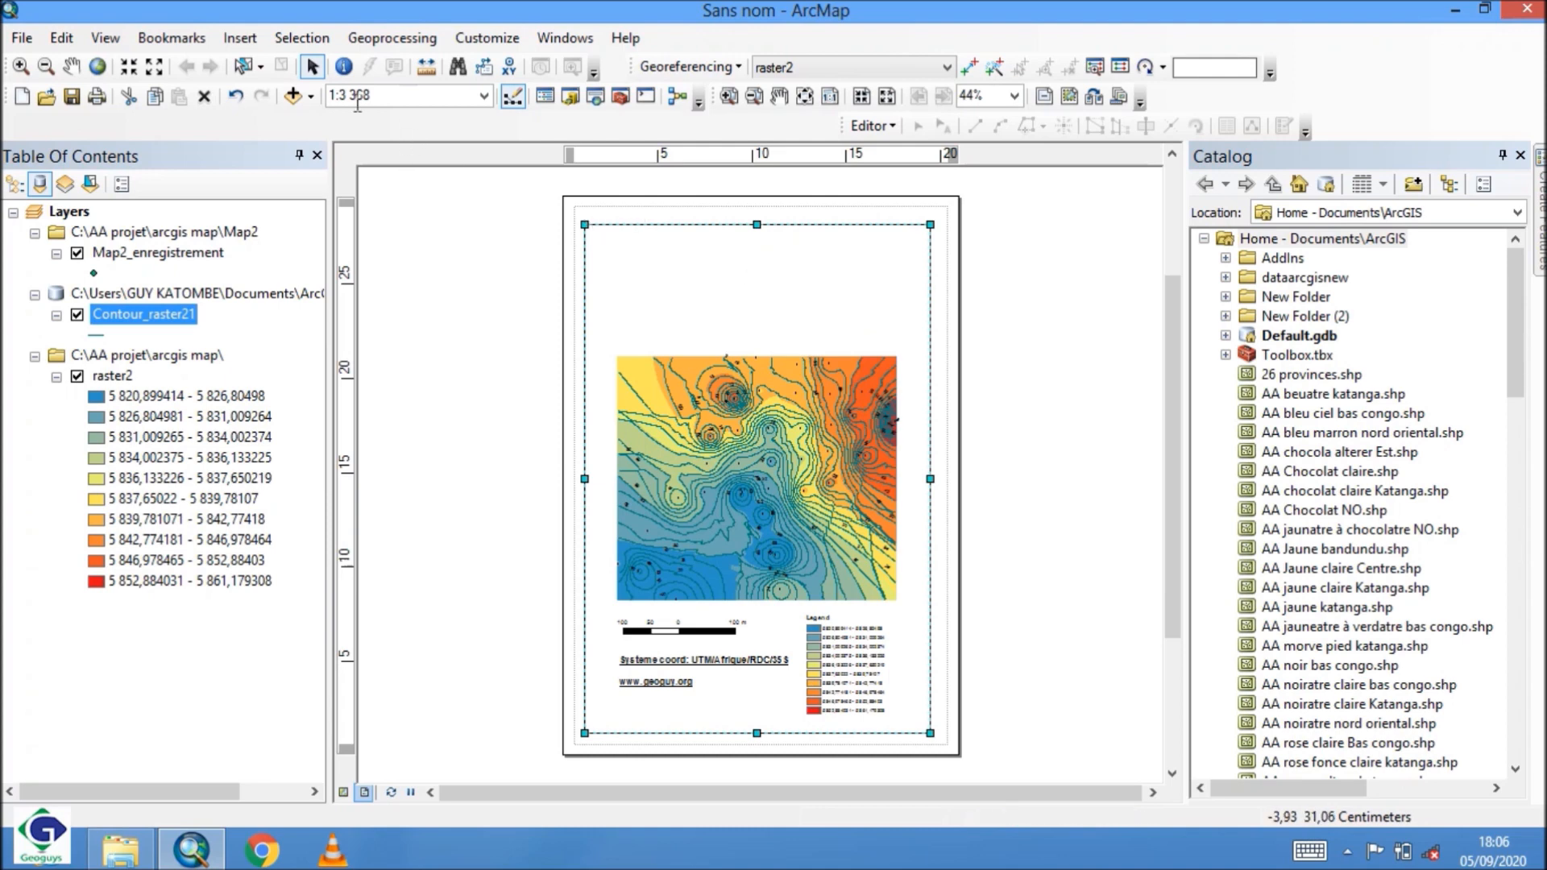
- Insert the map title "CARTE TOPOGRAPHIQUE" on the layout page
click(240, 38)
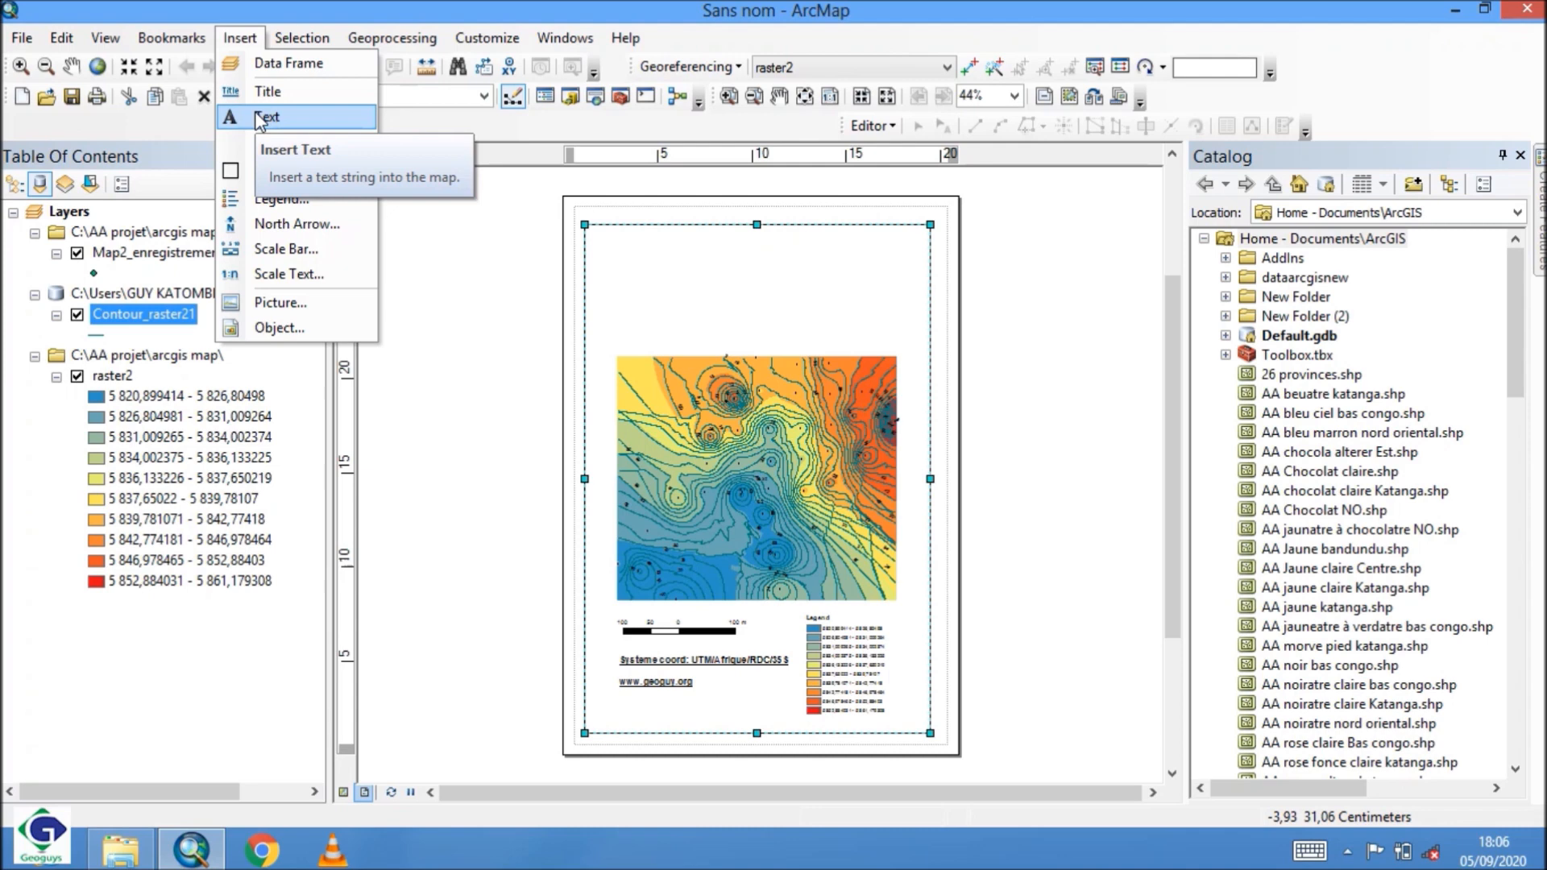
click(267, 91)
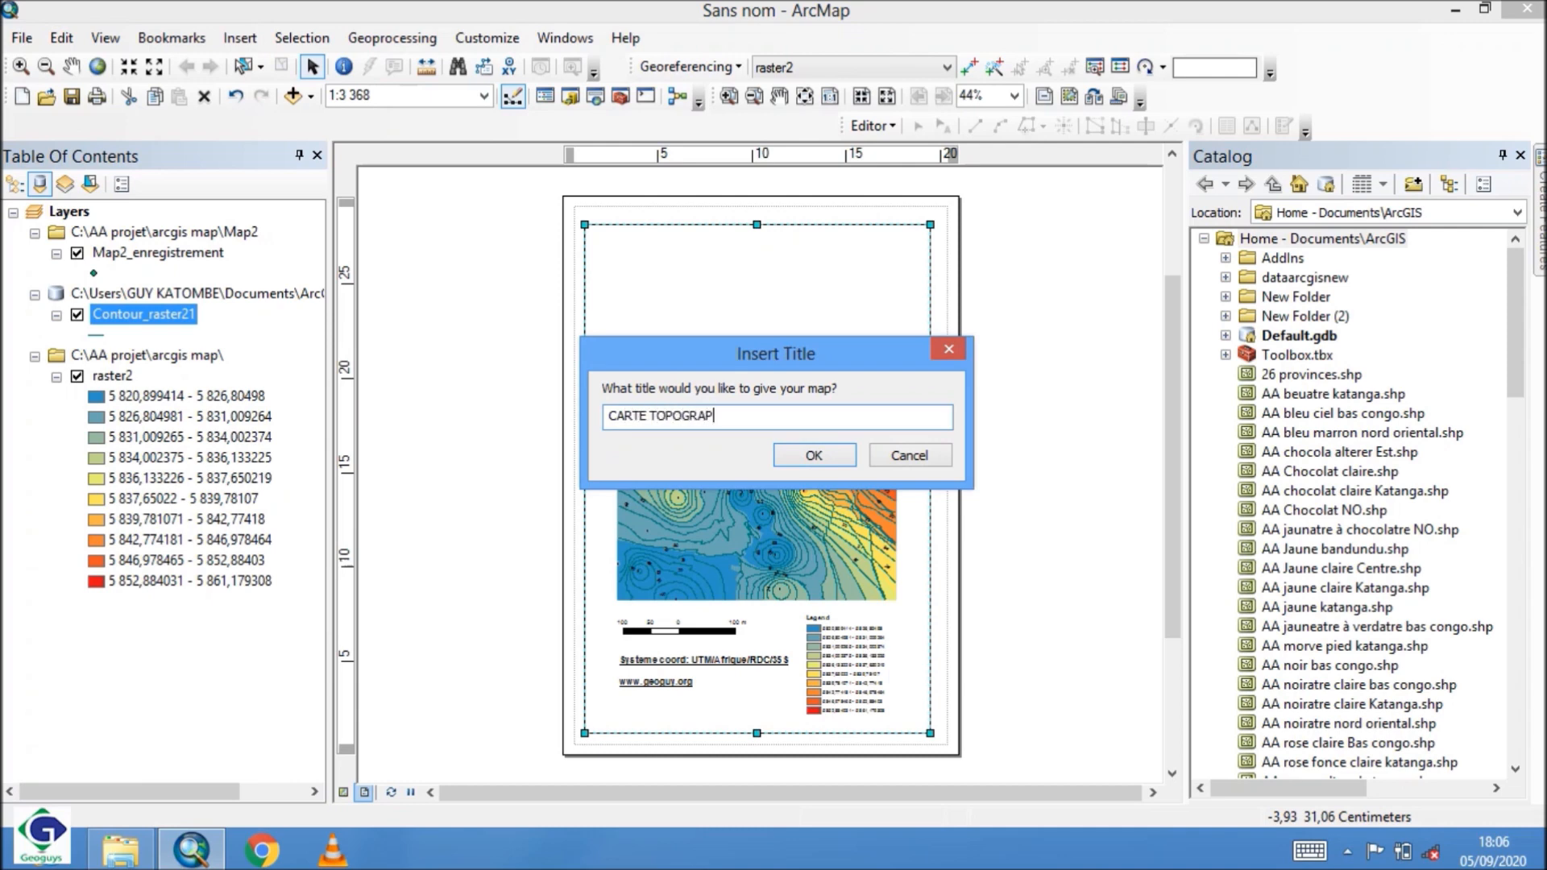
text(IQUE)
click(805, 448)
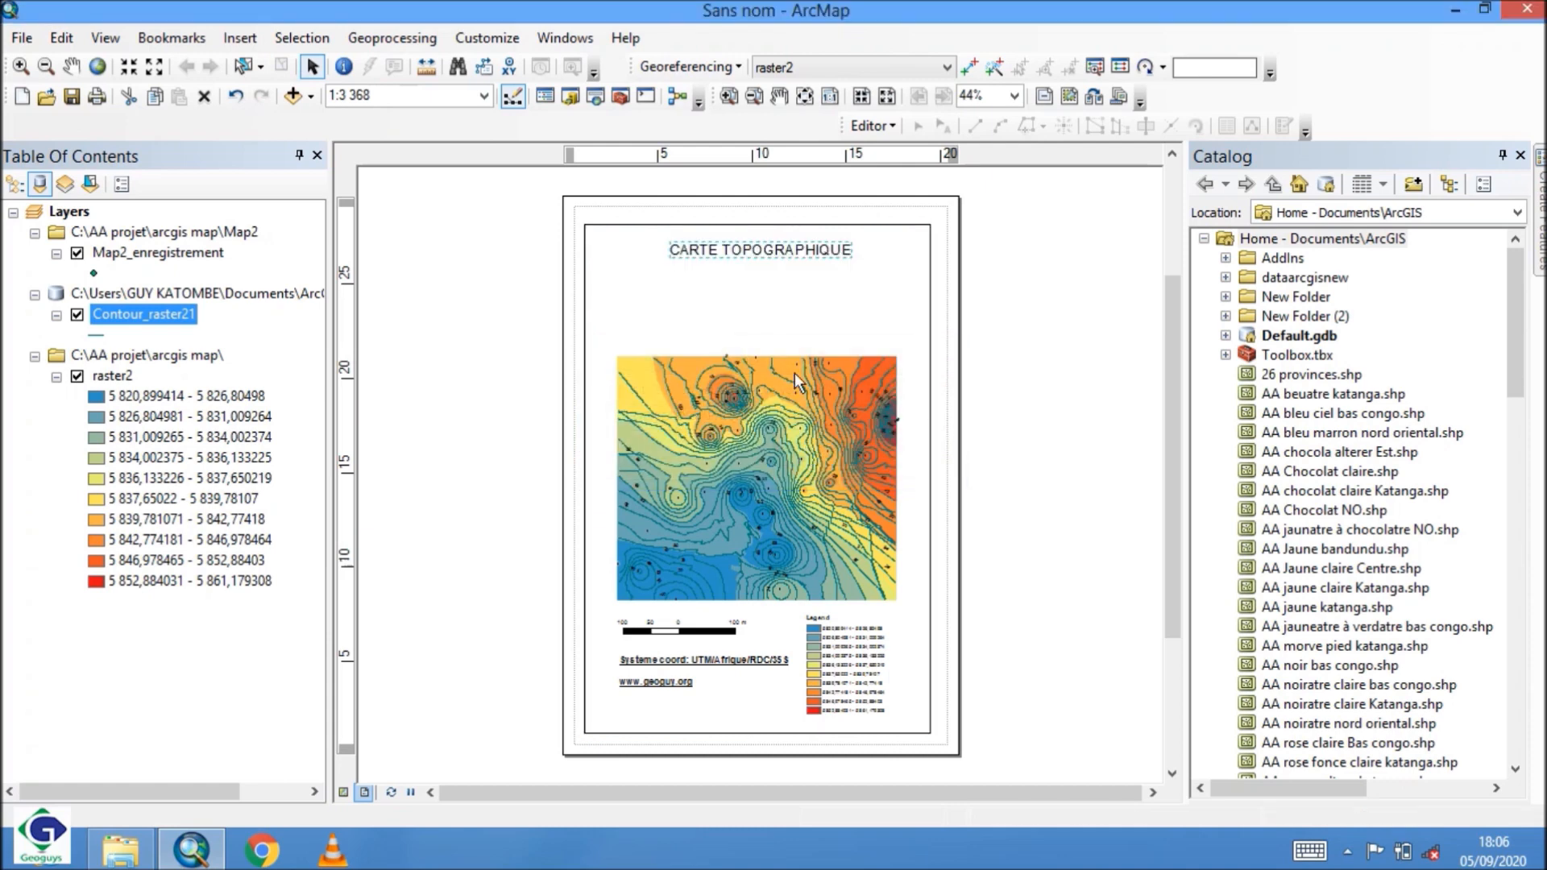
- Format the title as size 26, bold and underlined, and shift it slightly down inside the map frame
double_click(763, 252)
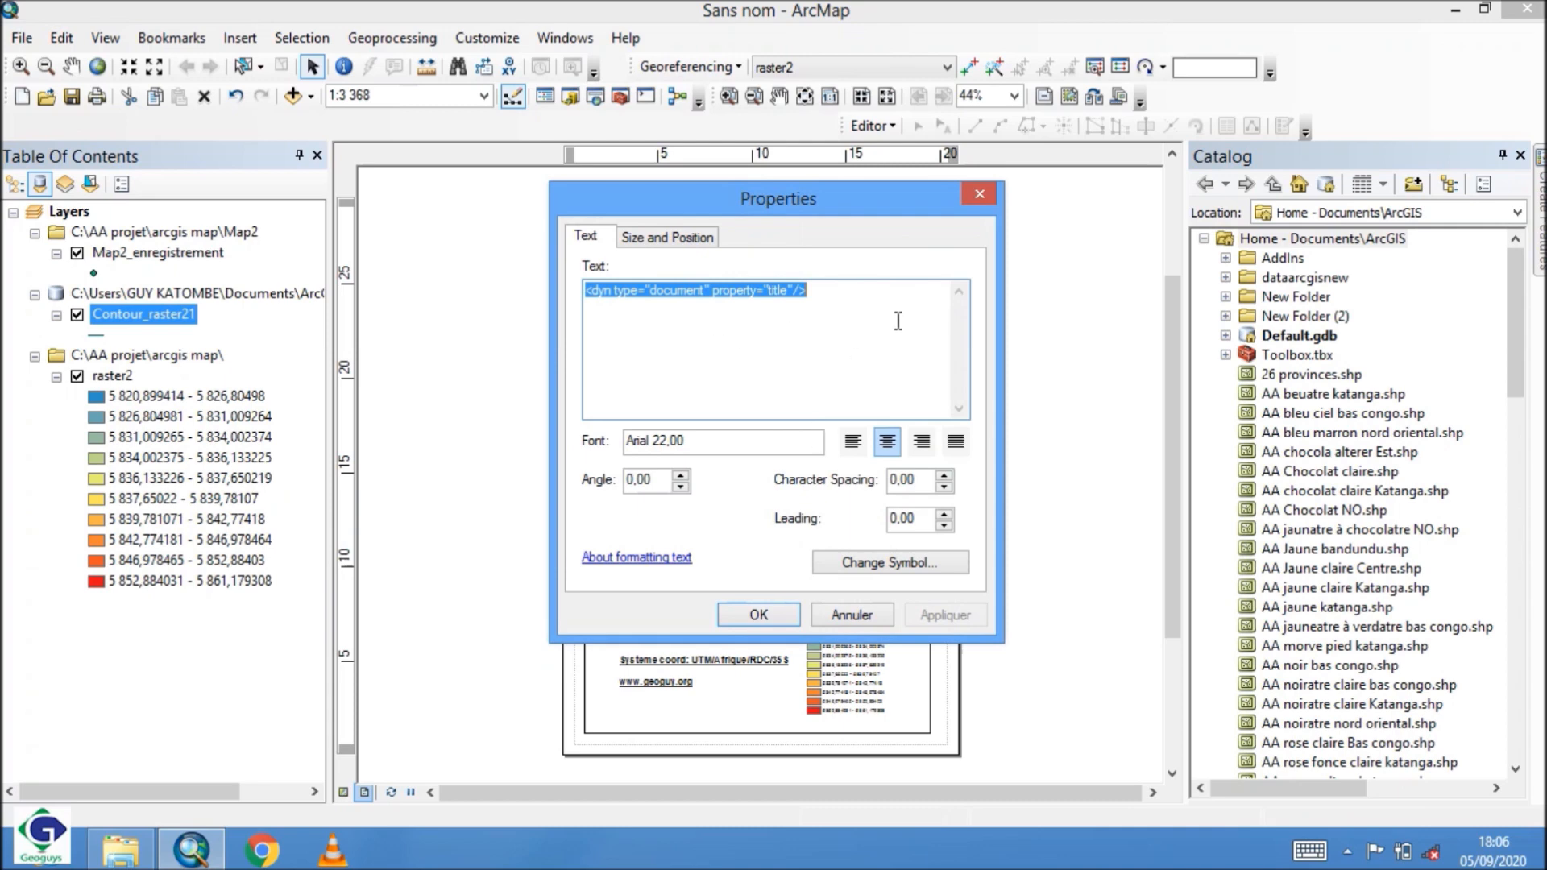
click(893, 566)
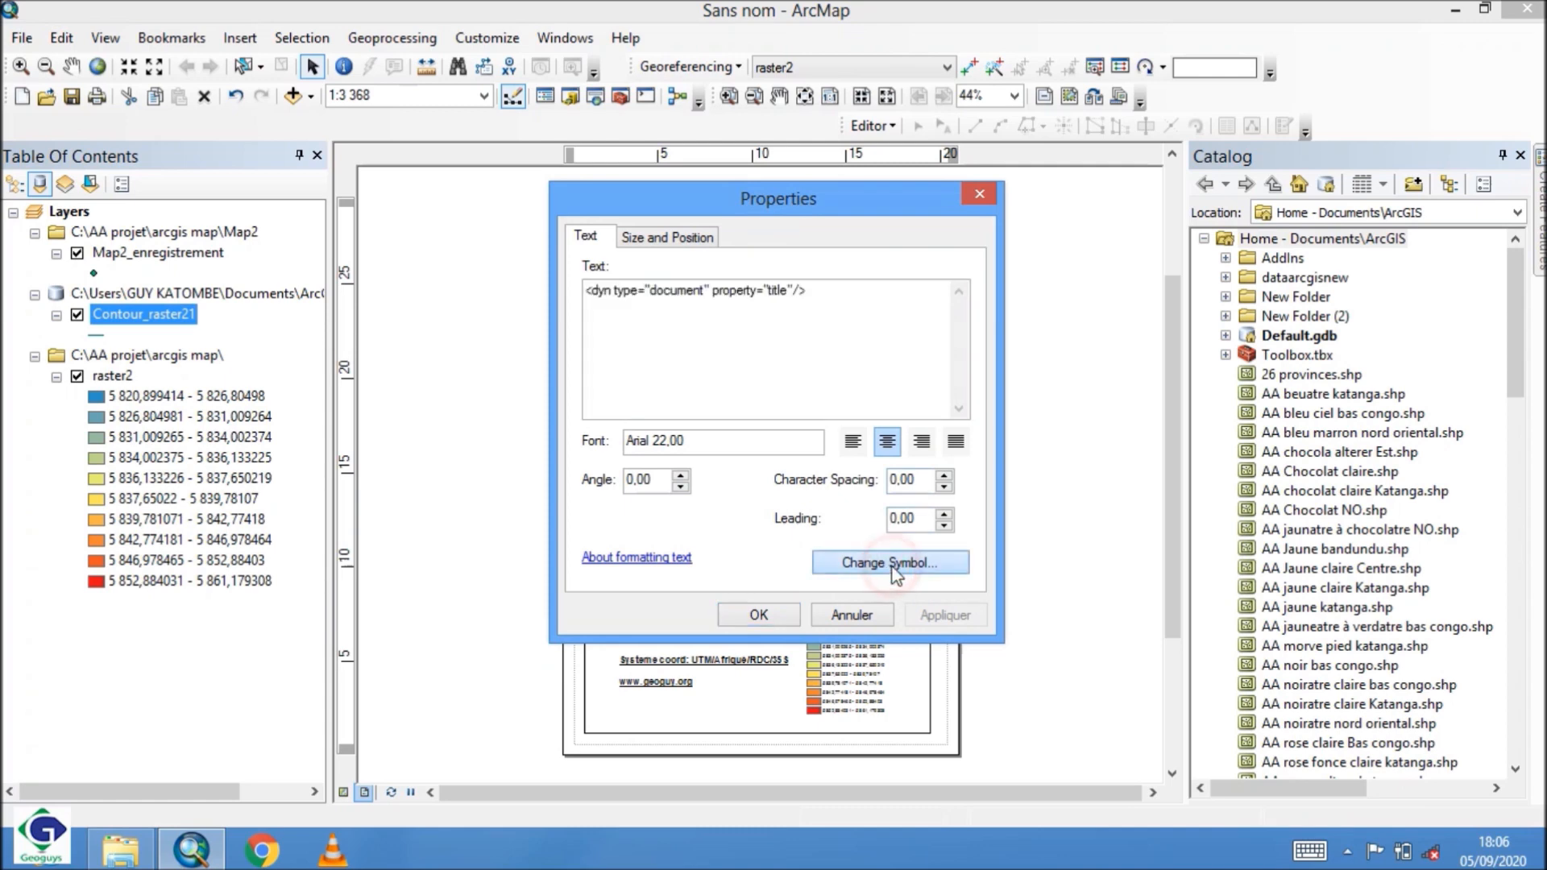
click(893, 564)
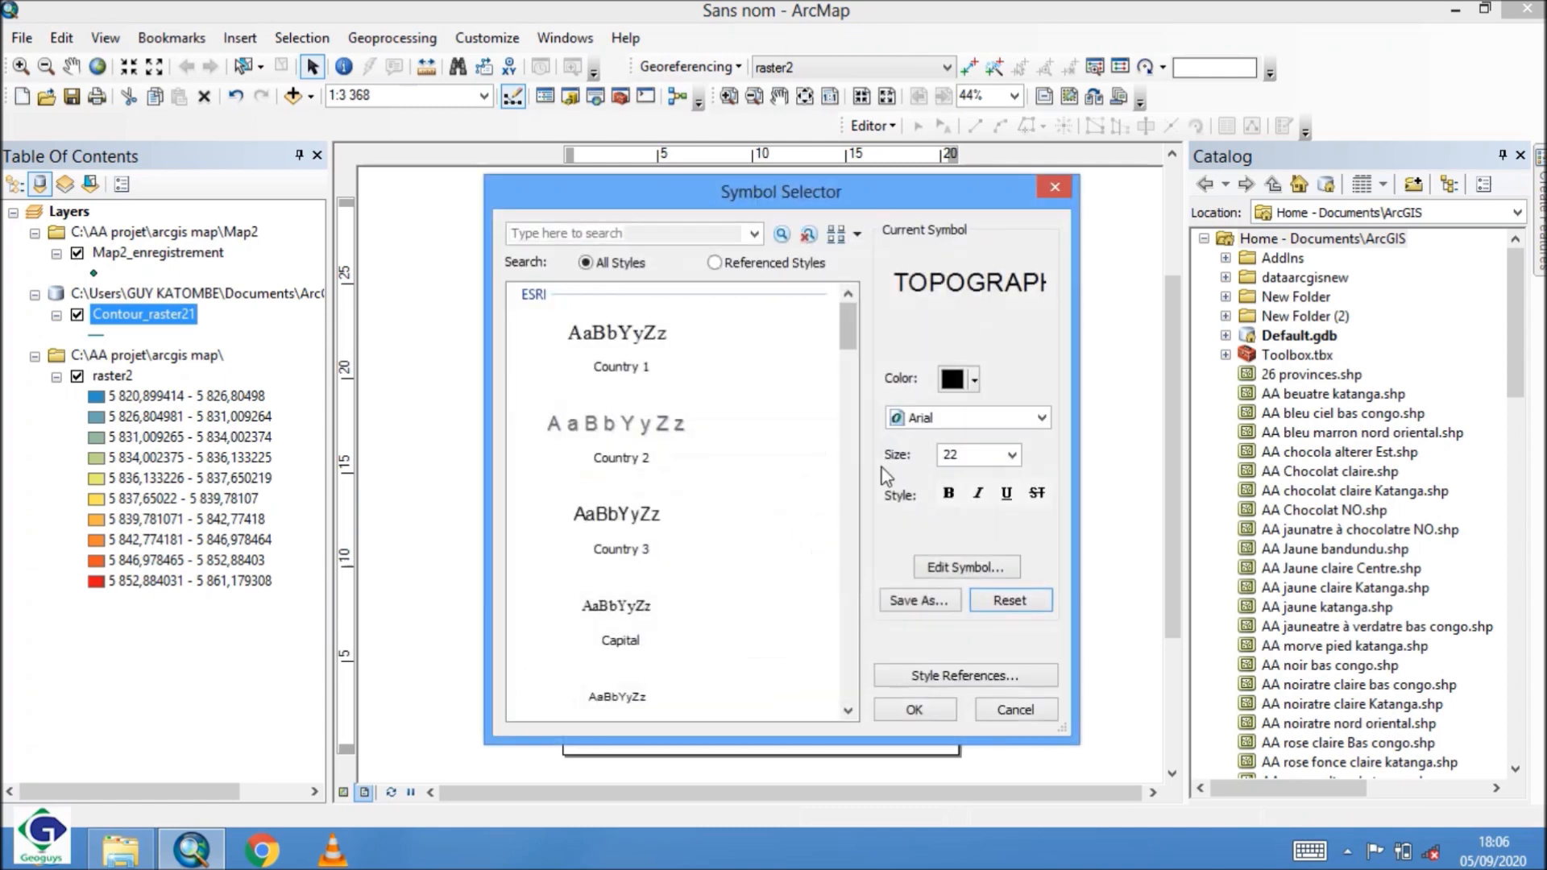
click(1012, 456)
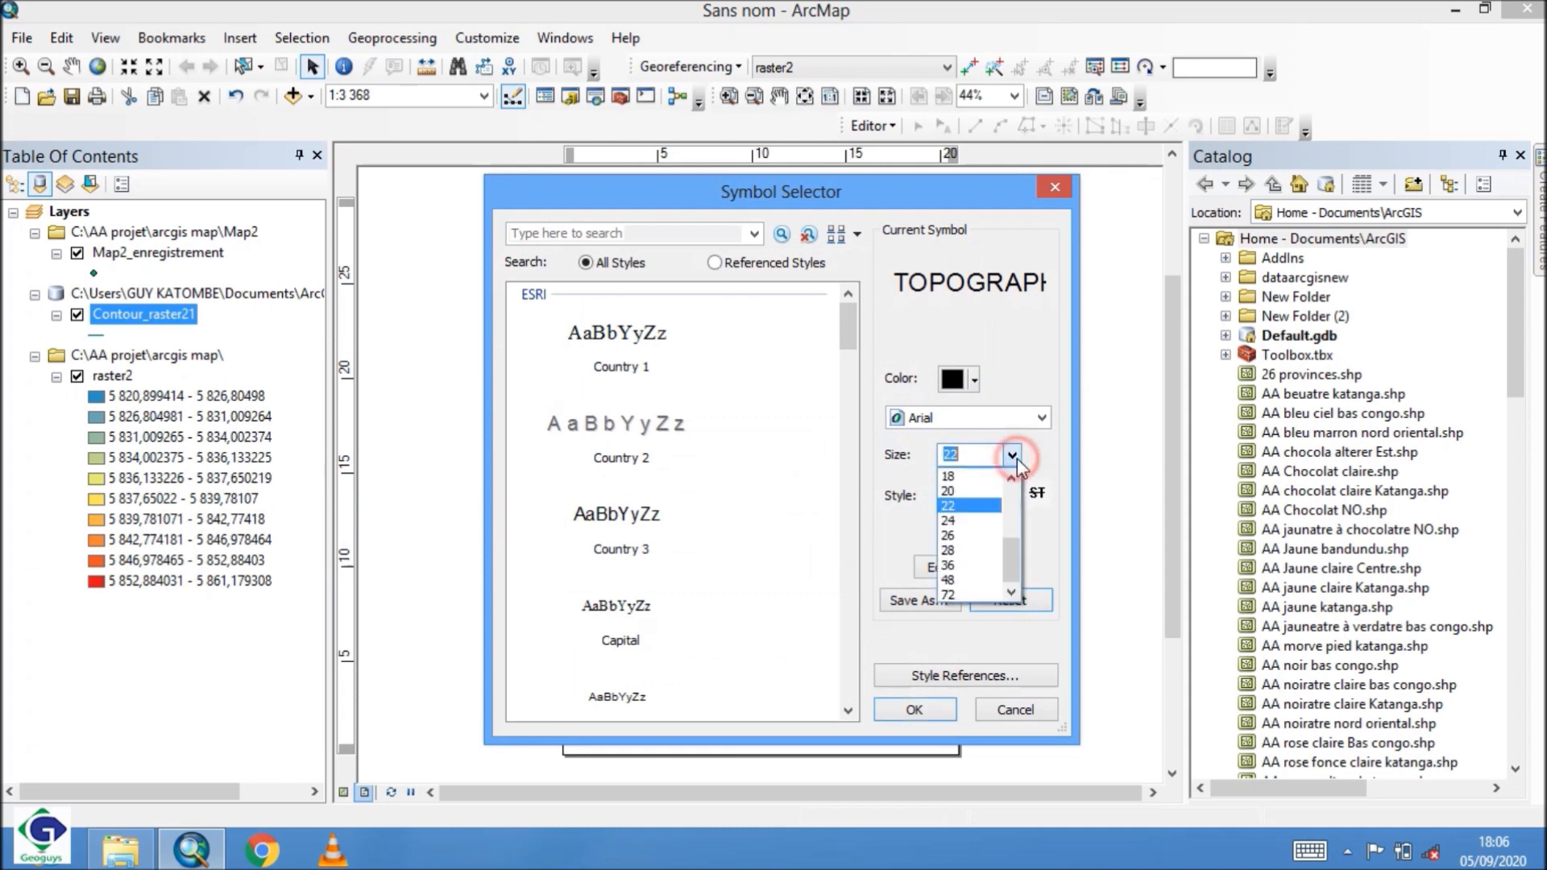
click(967, 536)
click(949, 492)
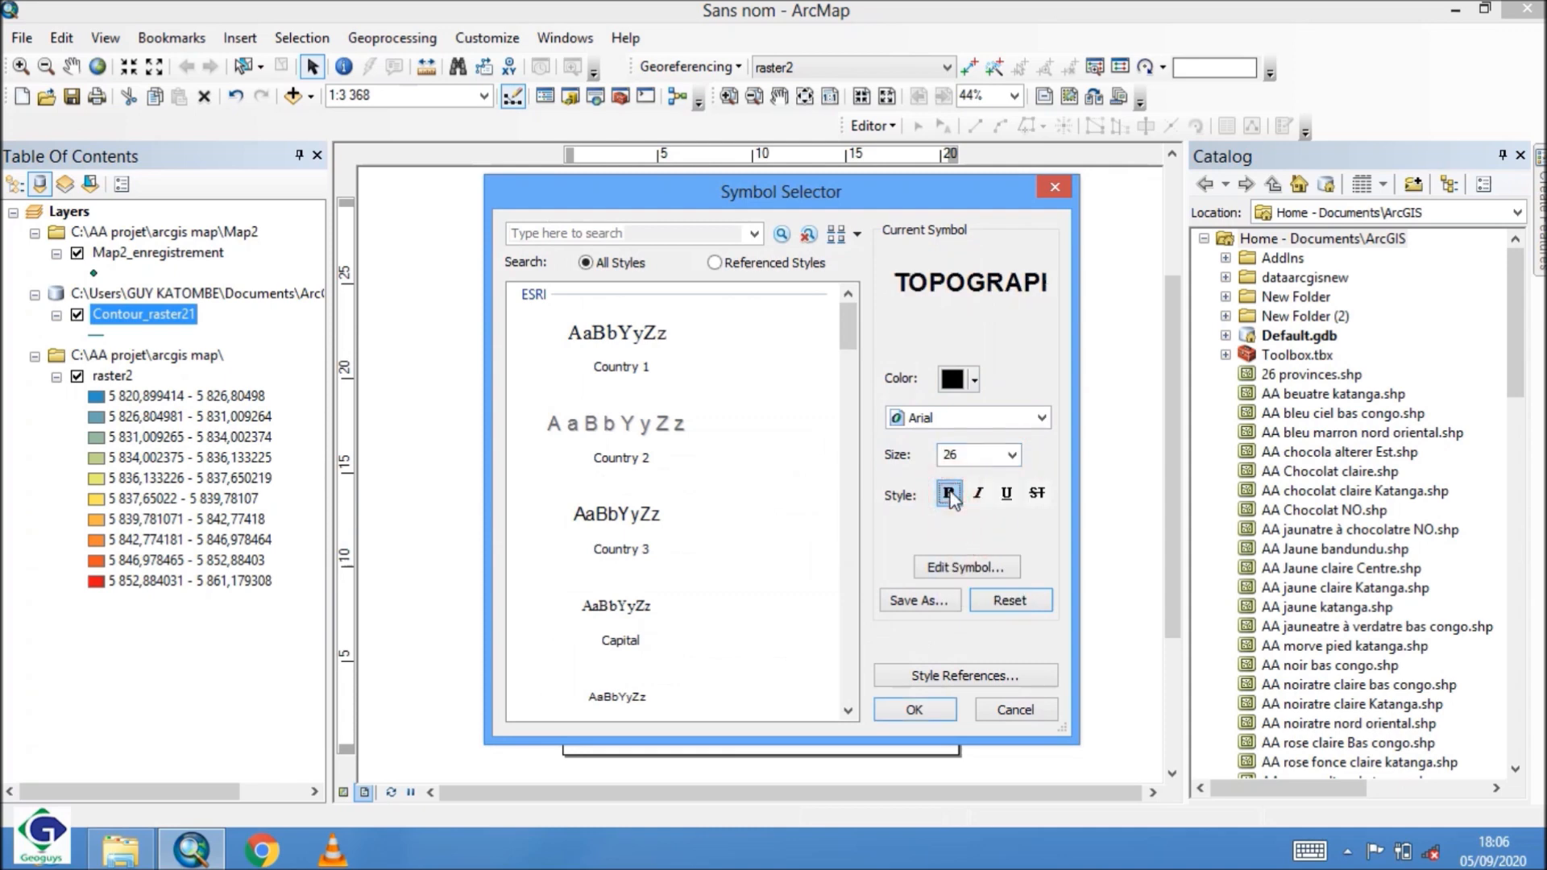
click(1006, 493)
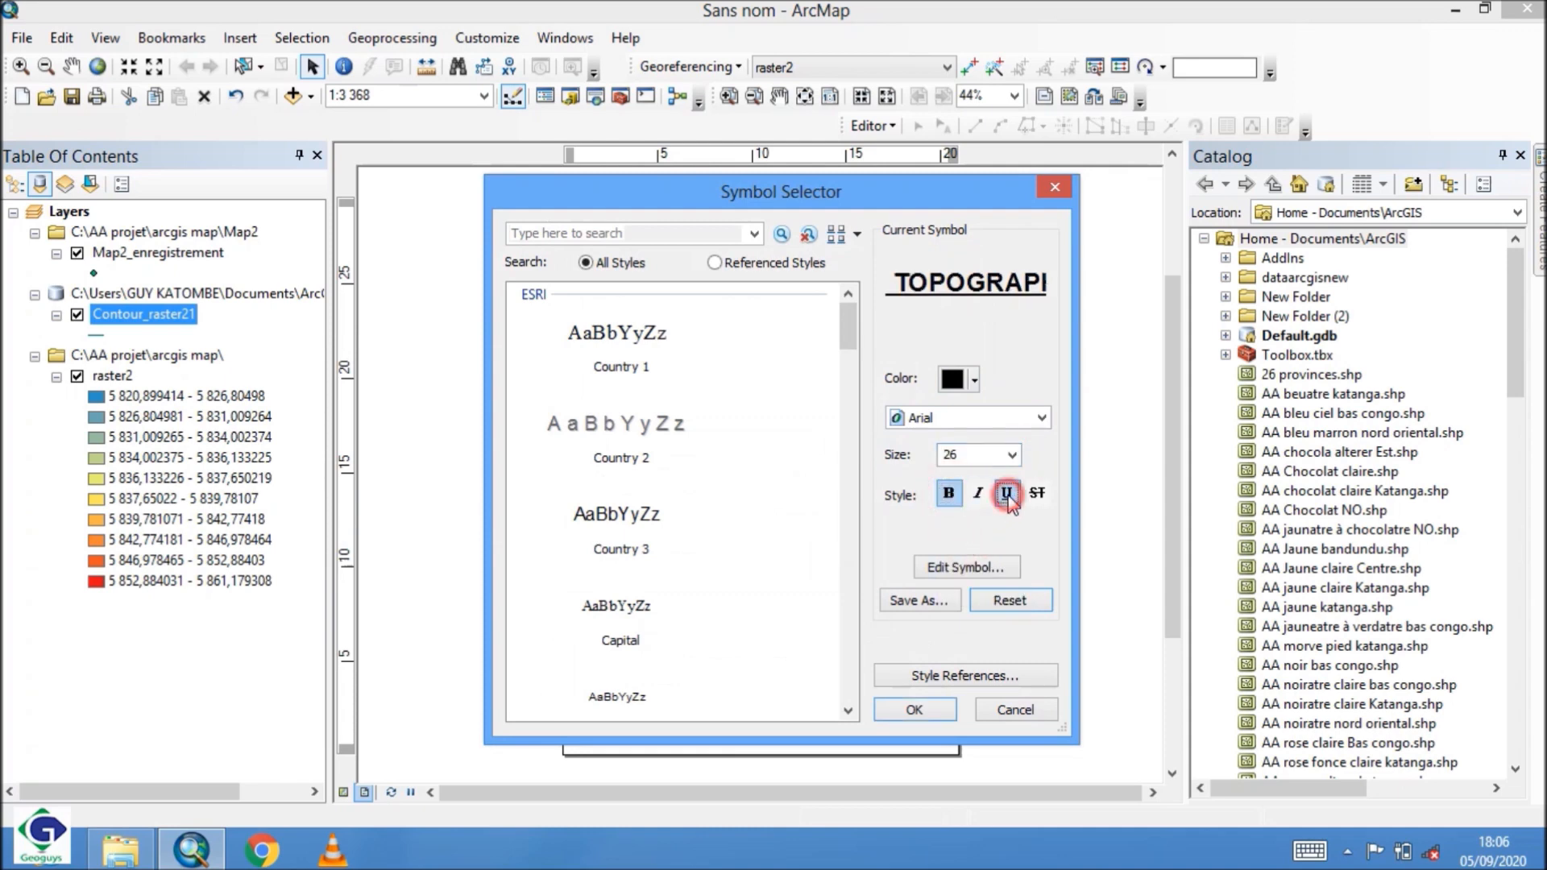
click(913, 710)
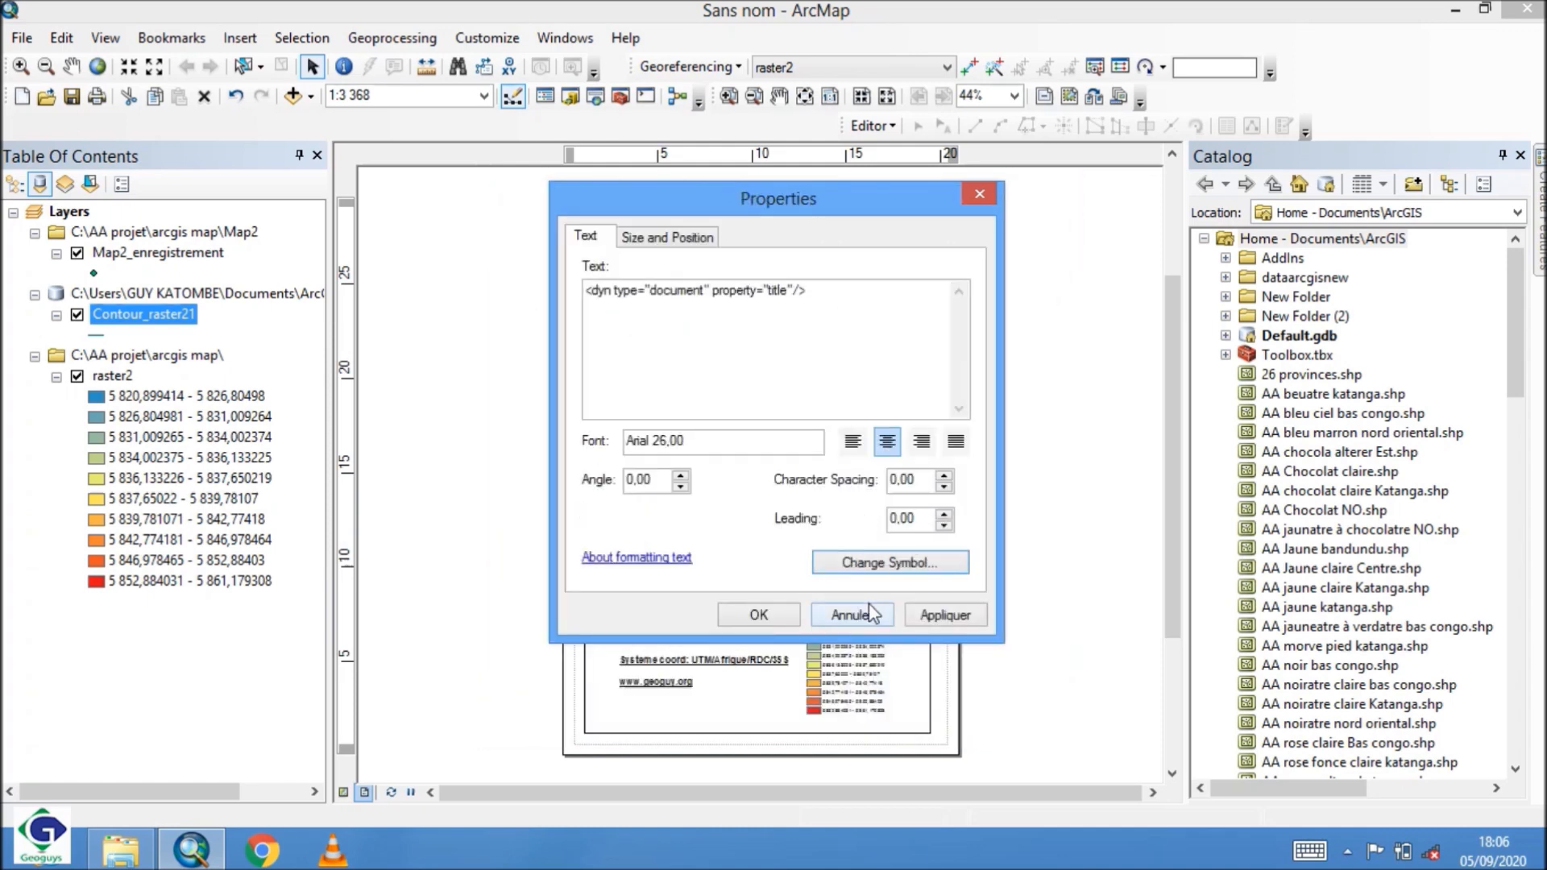
click(929, 617)
click(759, 615)
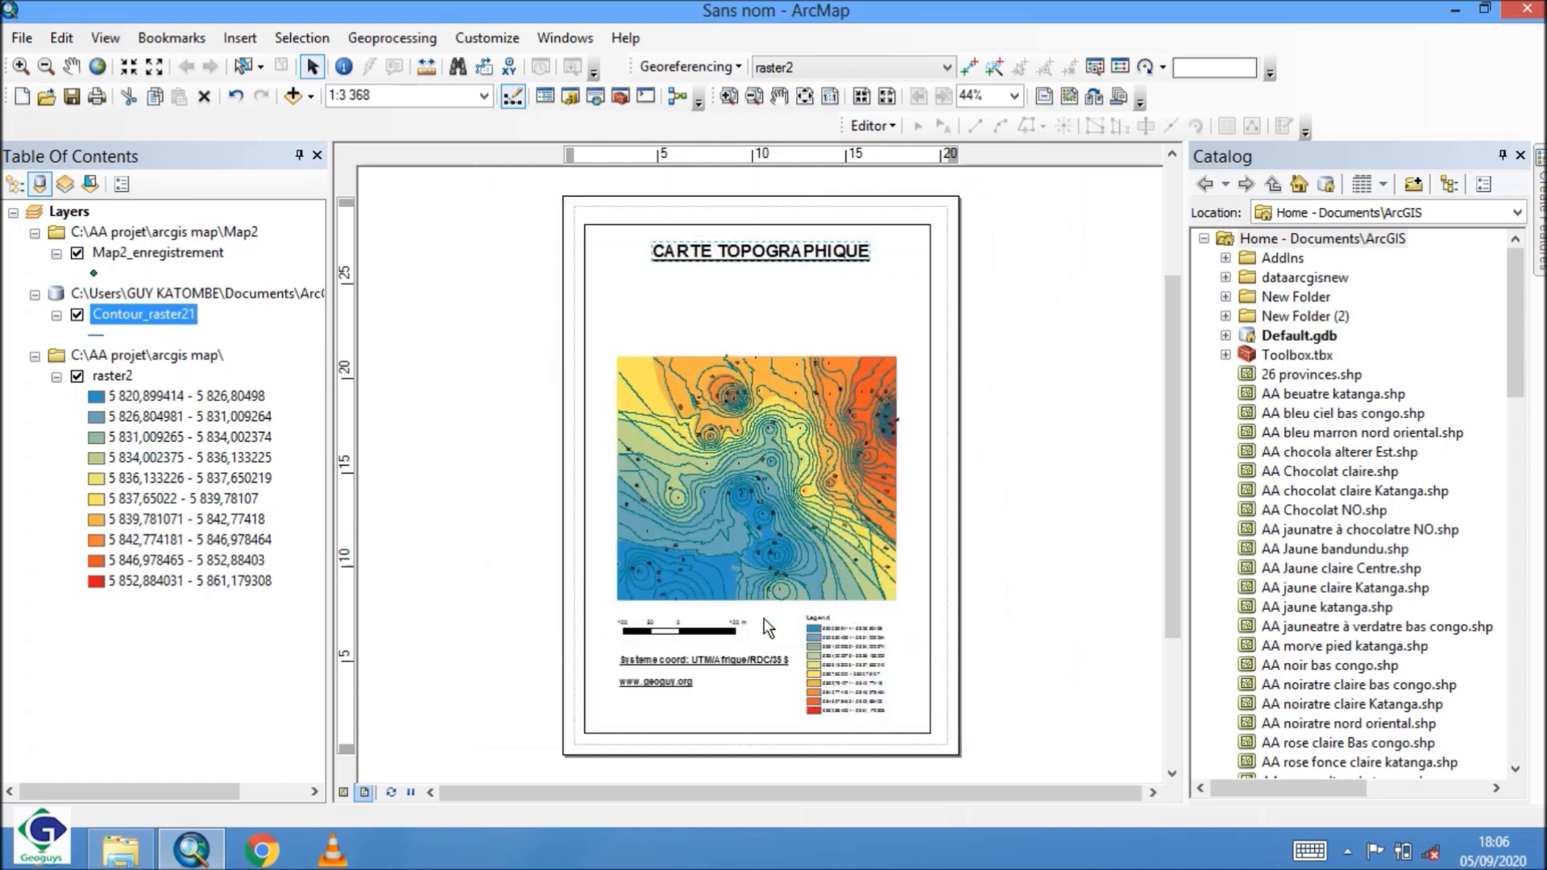
click(786, 253)
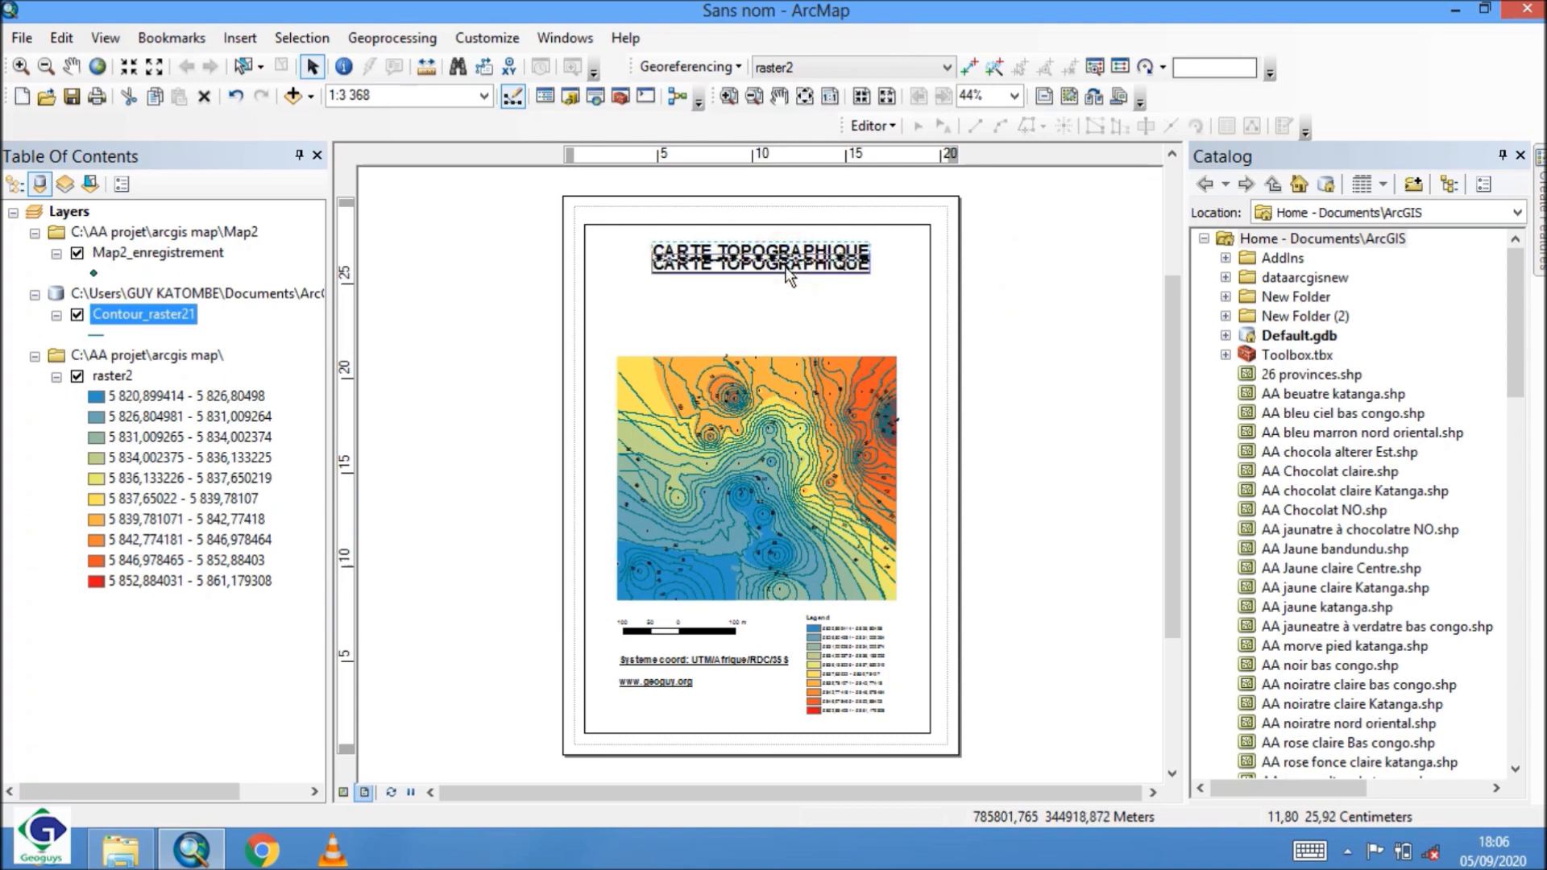
click(788, 300)
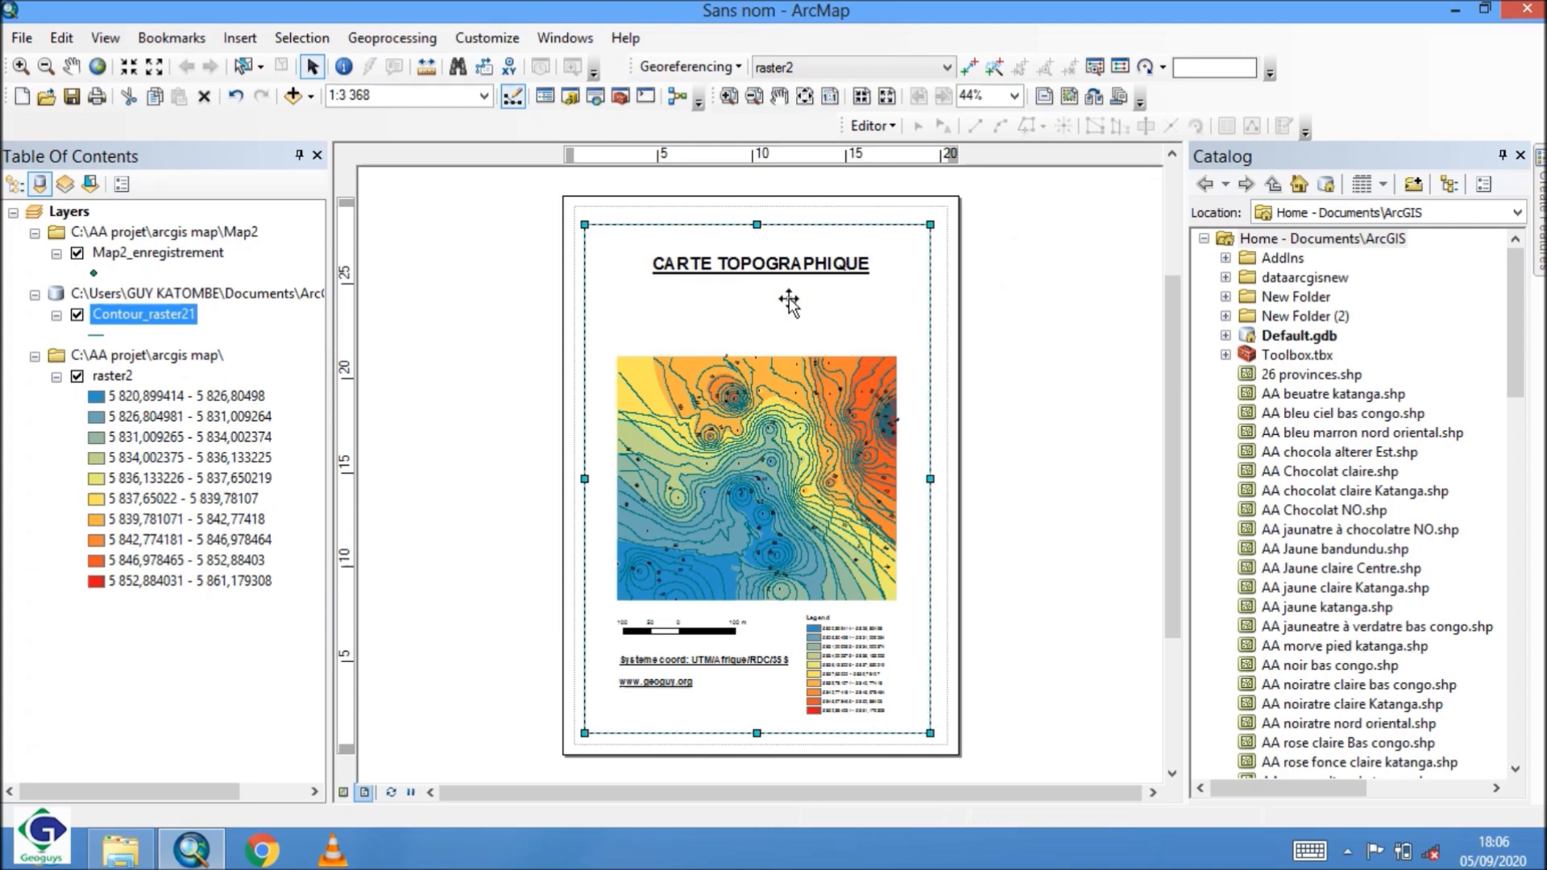
- Insert the picture "alogo geoguys" from the desktop's "bureau" folder into the layout
click(242, 38)
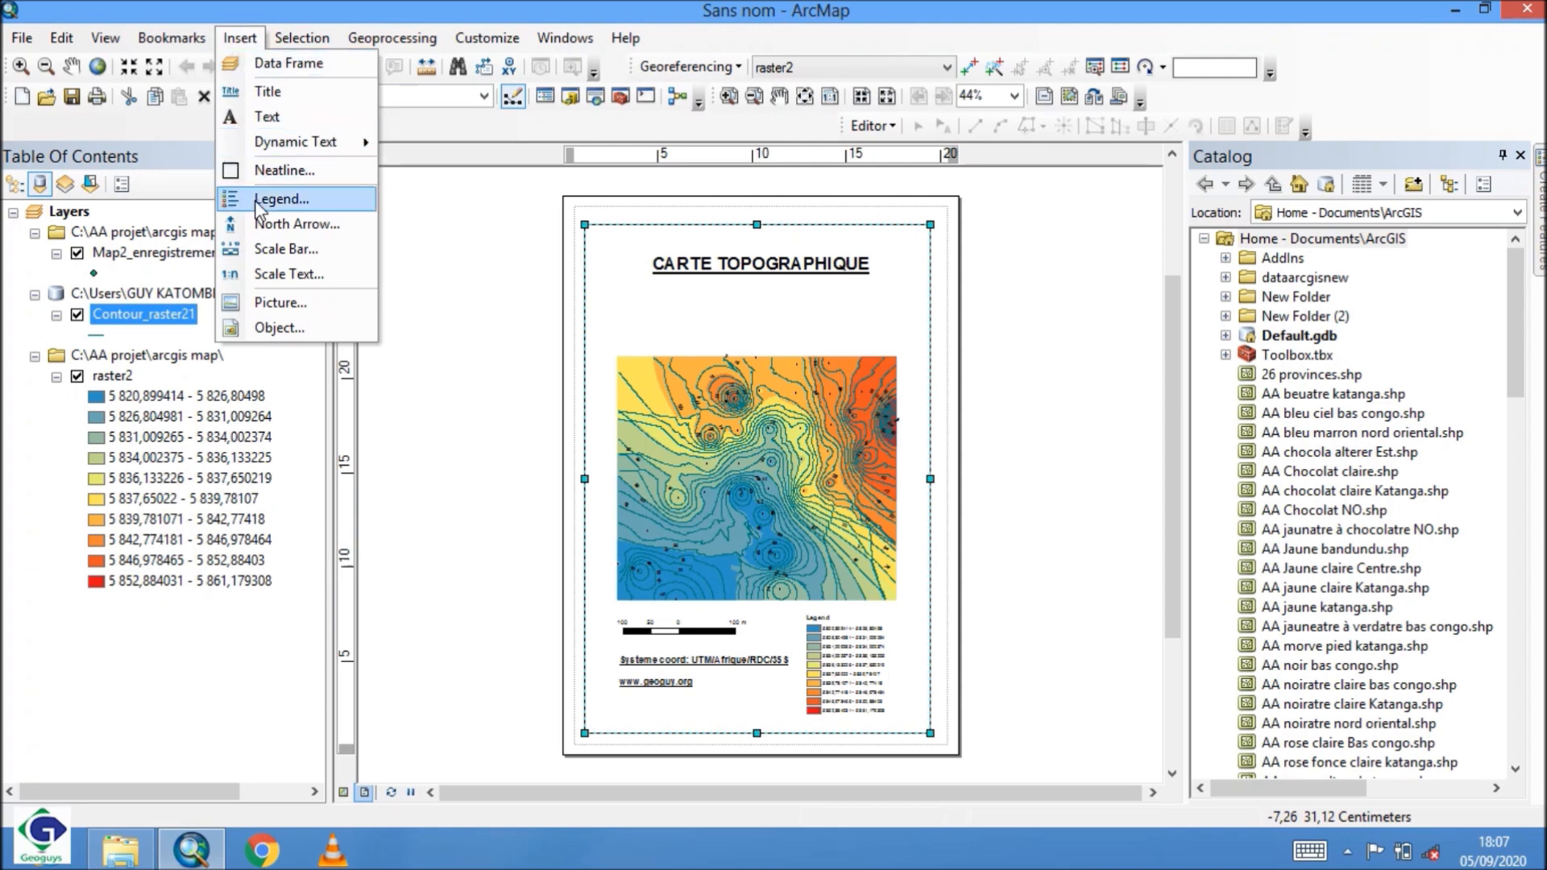
click(244, 301)
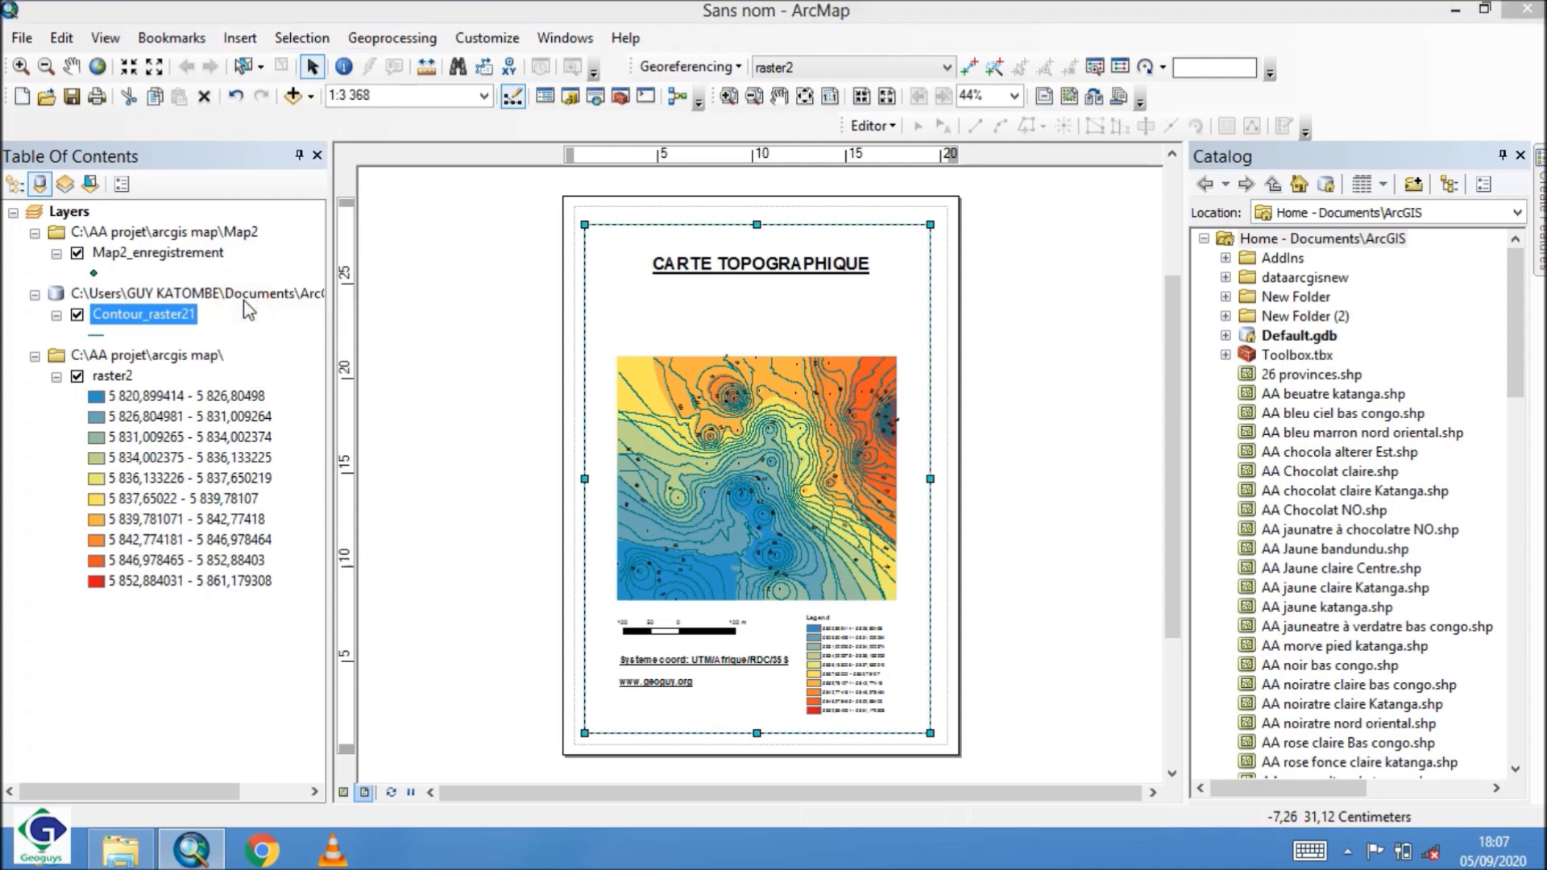
click(517, 337)
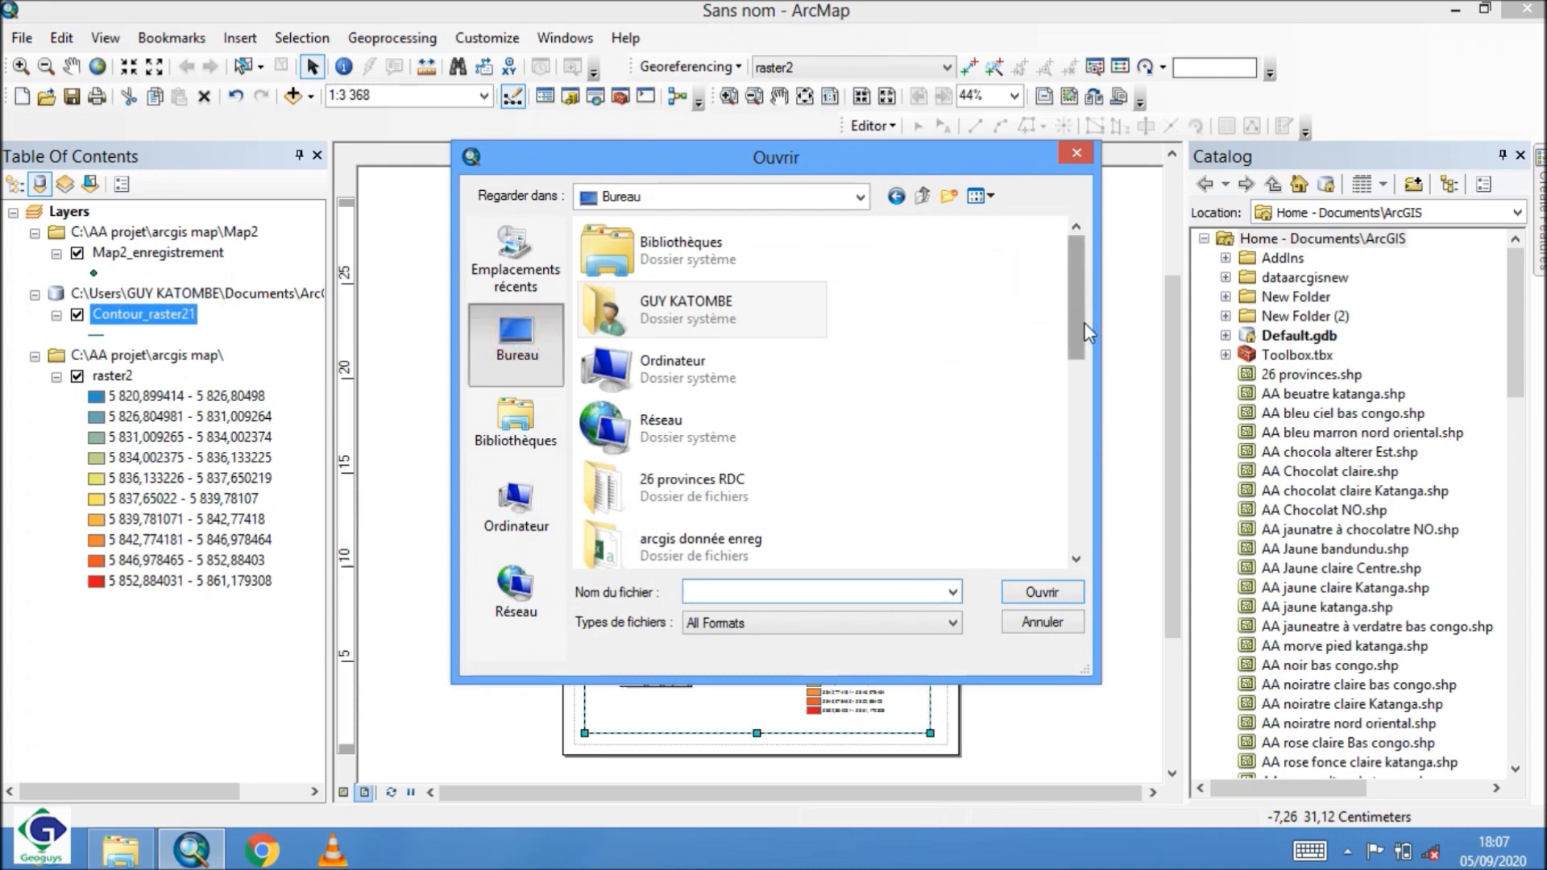
drag(1073, 300, 1071, 441)
double_click(719, 306)
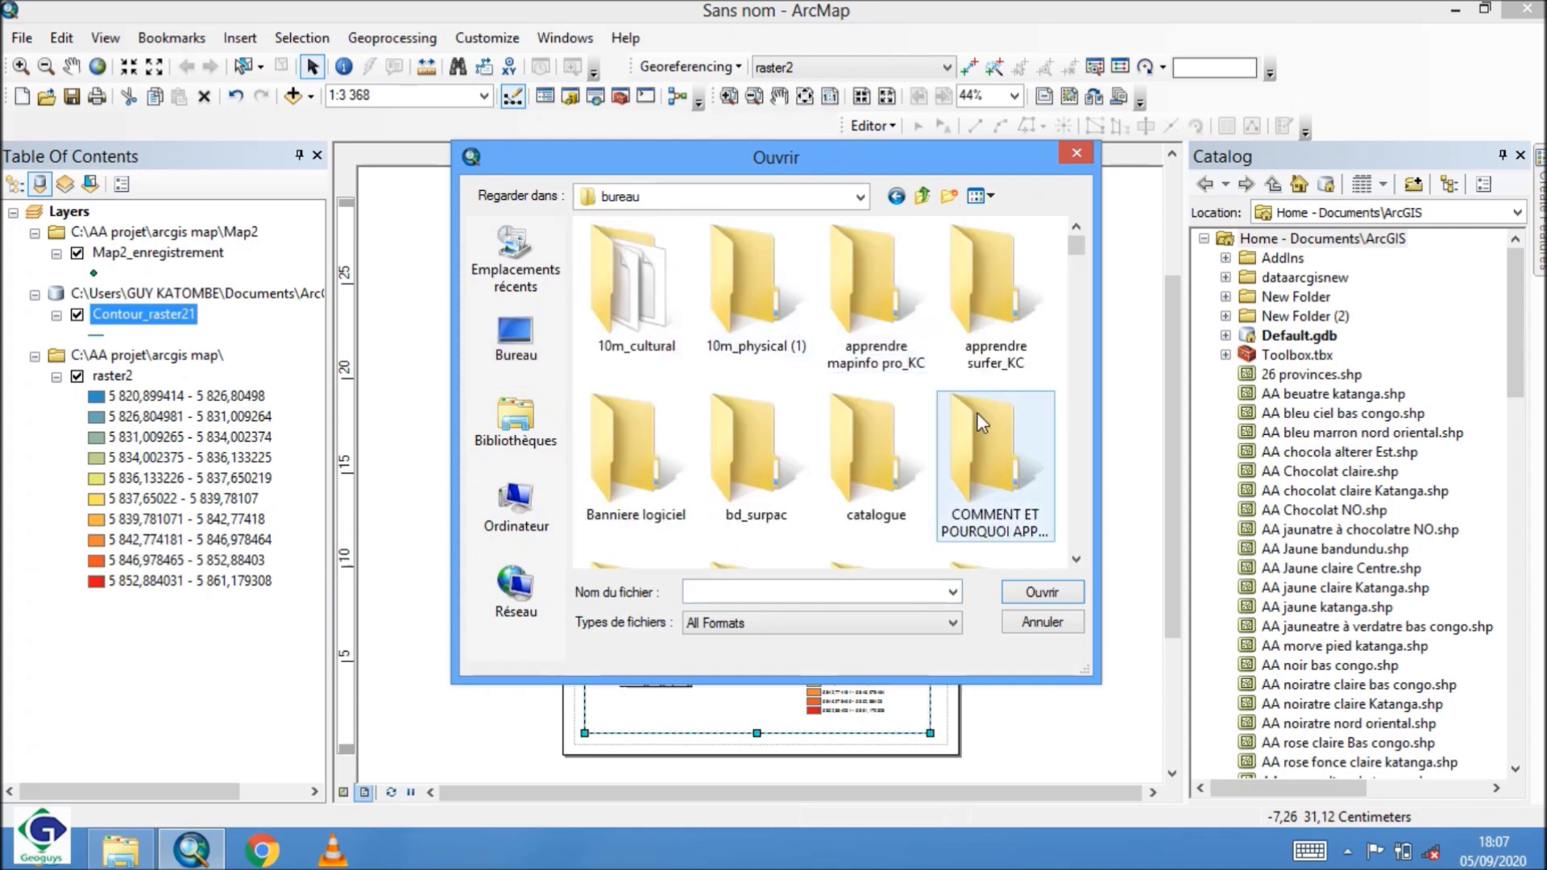
drag(1078, 246, 1081, 279)
click(636, 415)
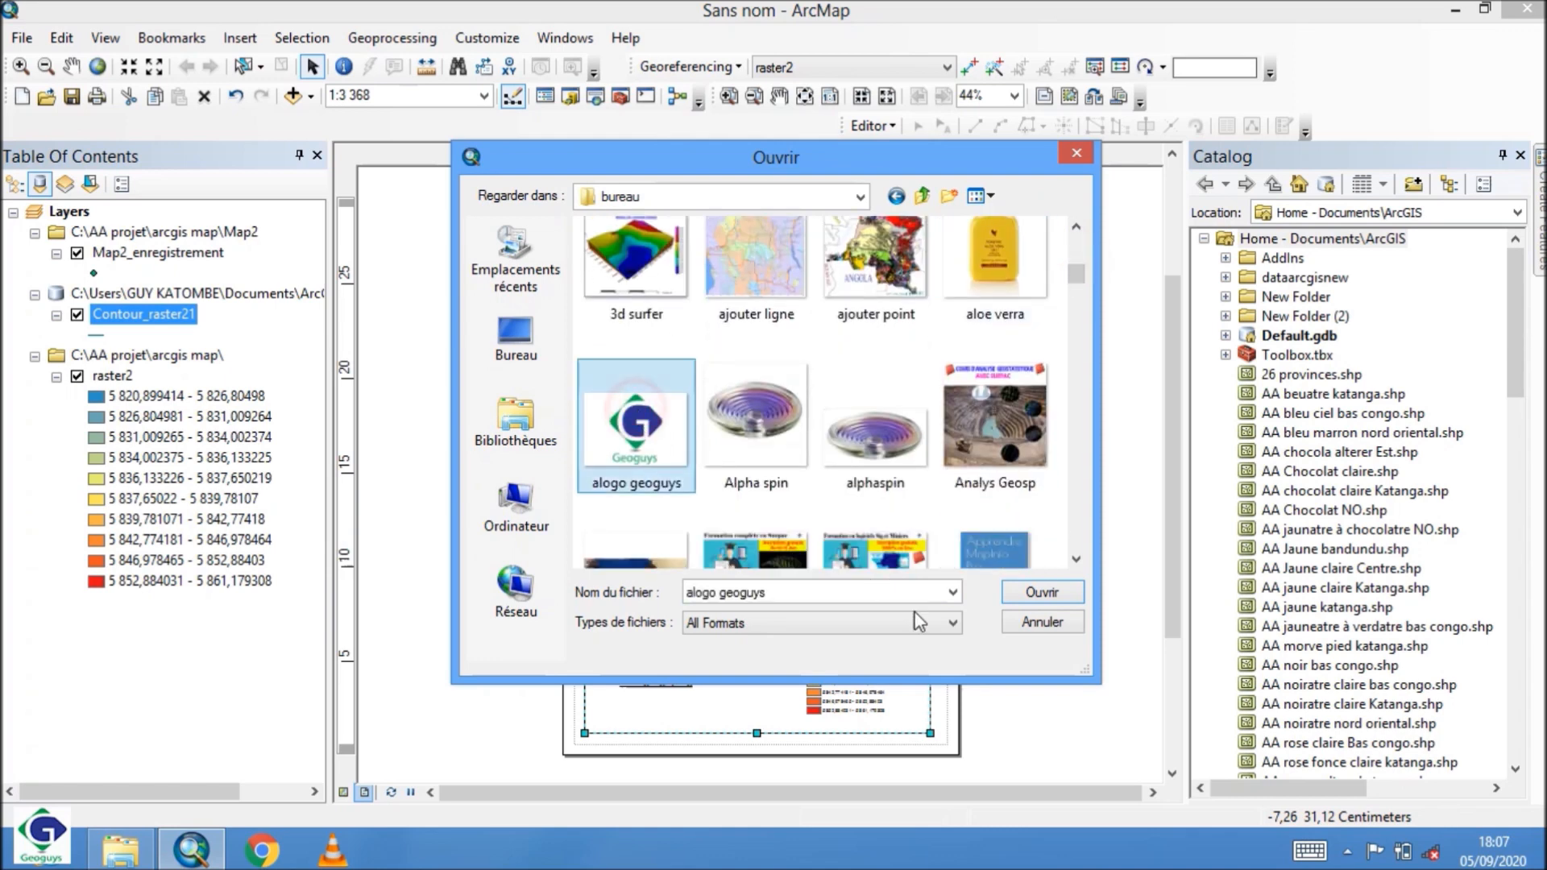
click(1045, 593)
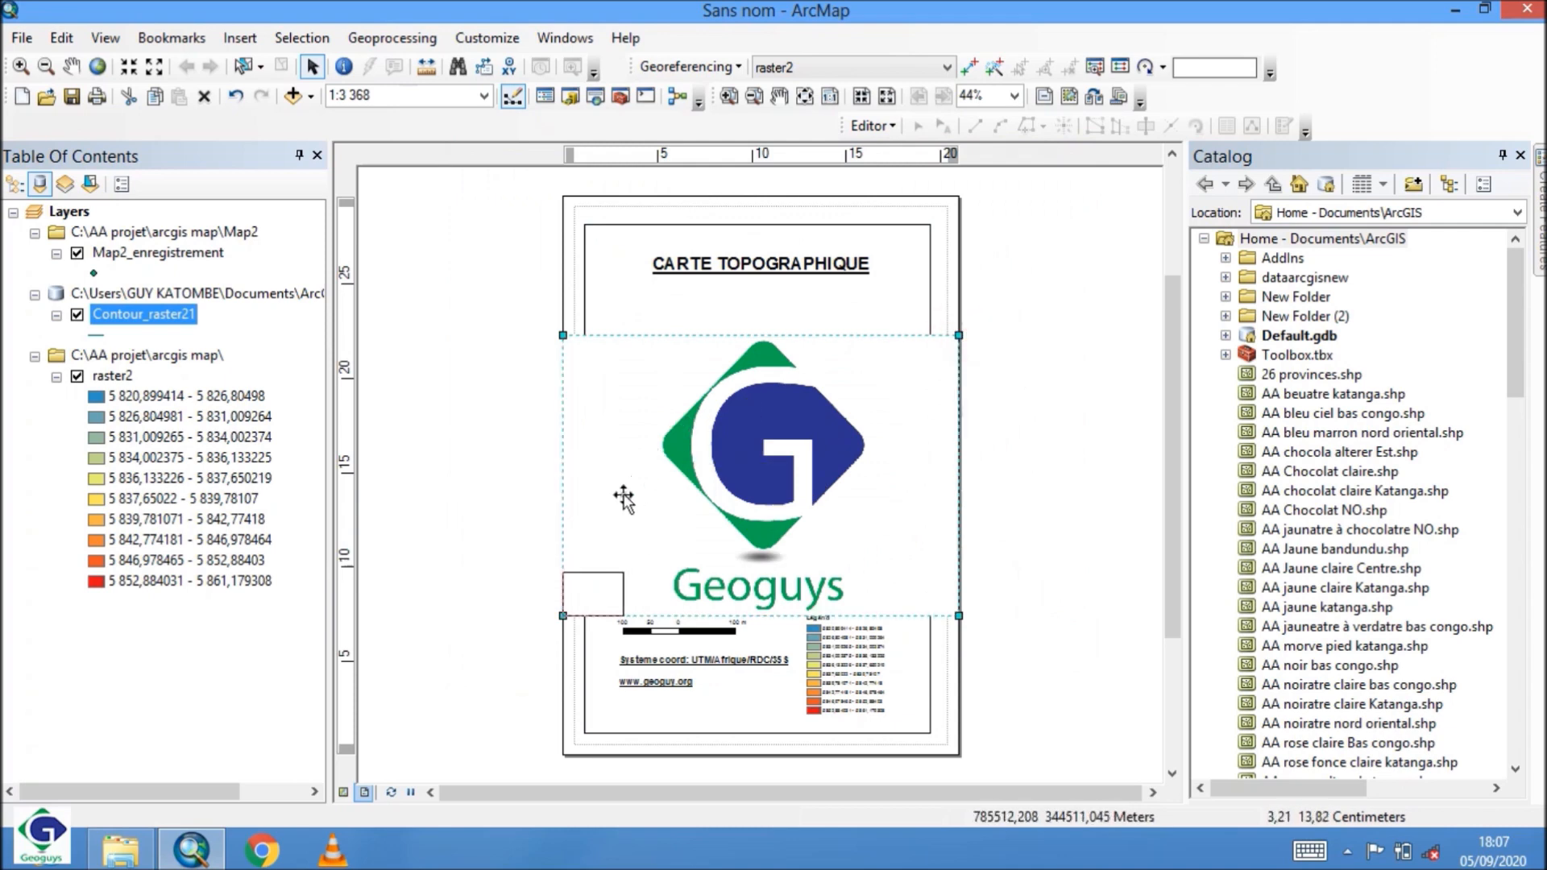
- Shrink the Geoguys logo to a small size and place it below the coordinate system text, beside the legend
drag(599, 587, 659, 706)
mouse_move(657, 709)
mouse_down()
mouse_move(675, 688)
mouse_move(649, 720)
mouse_up()
click(695, 708)
click(665, 720)
drag(645, 717, 748, 695)
click(820, 678)
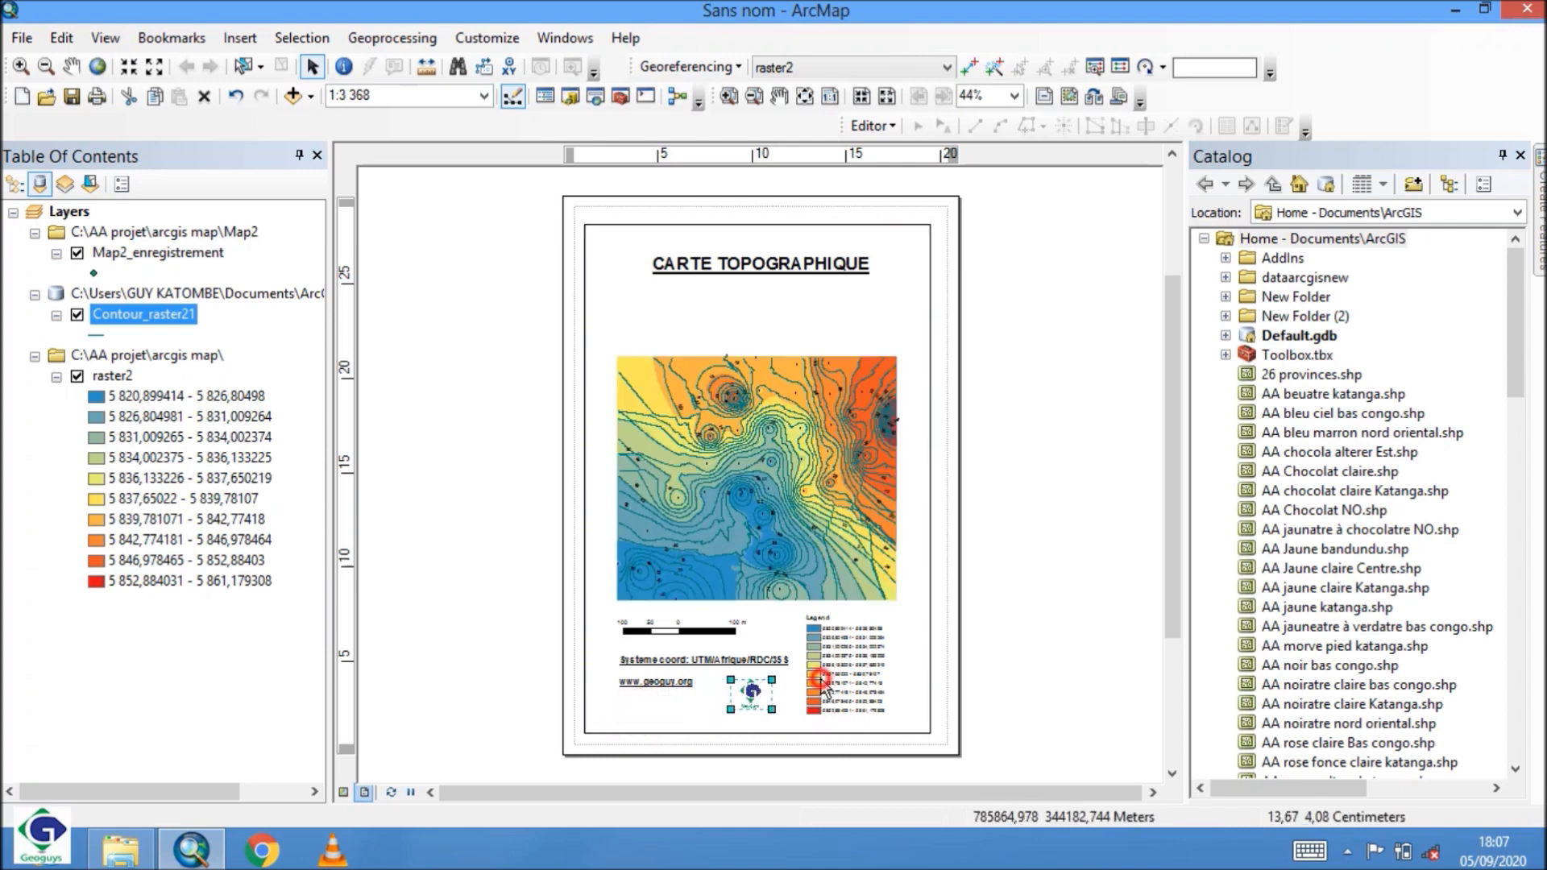
click(677, 711)
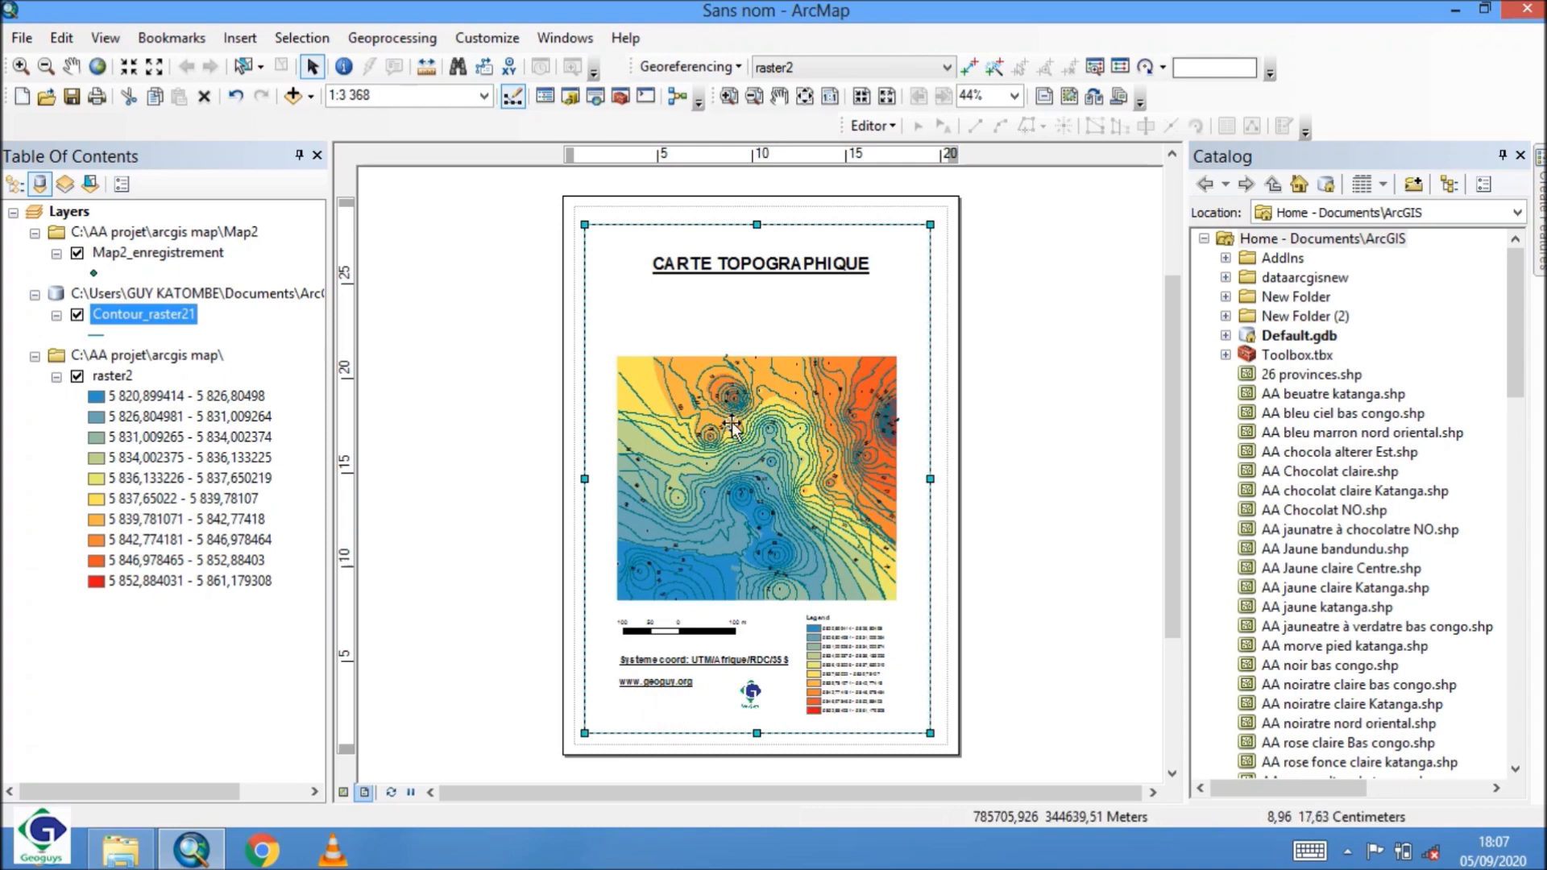
- Open the properties of the map's data frame and review its coordinate system
click(818, 314)
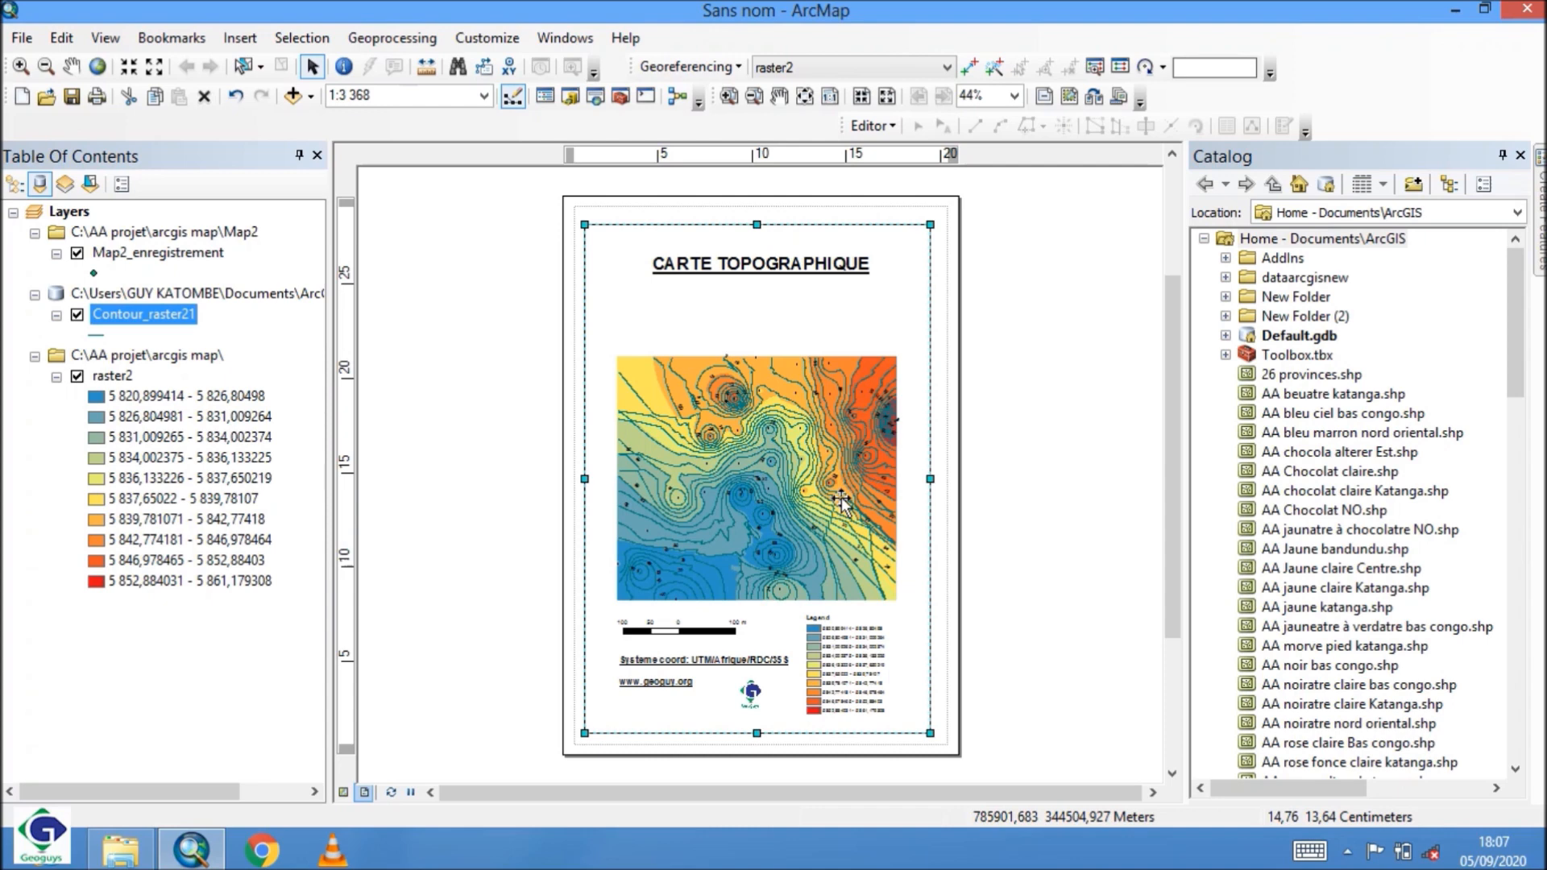
click(751, 317)
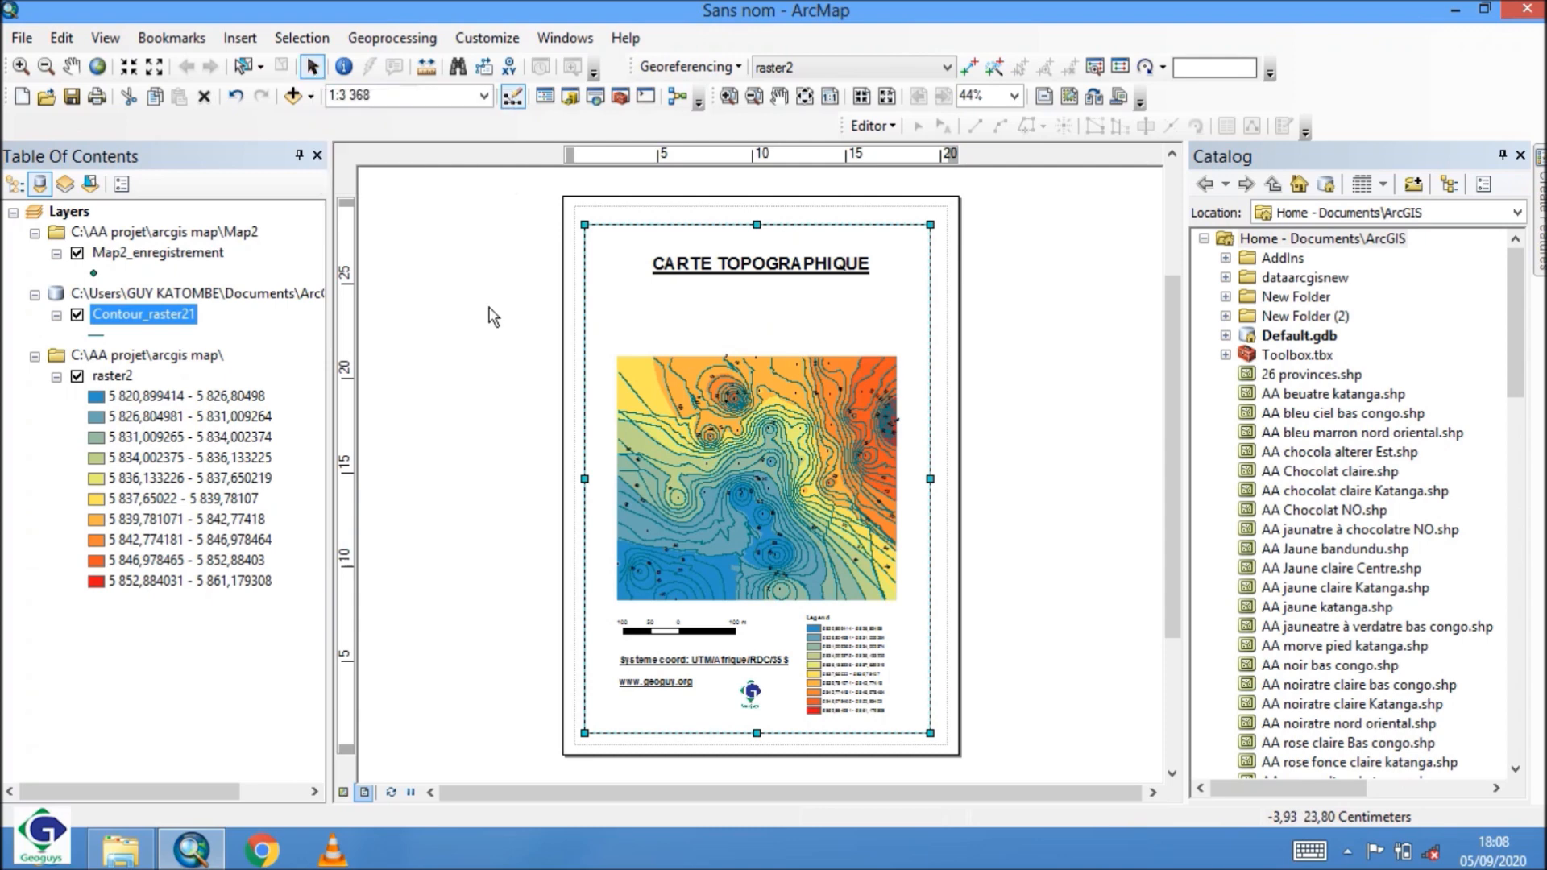
right_click(772, 294)
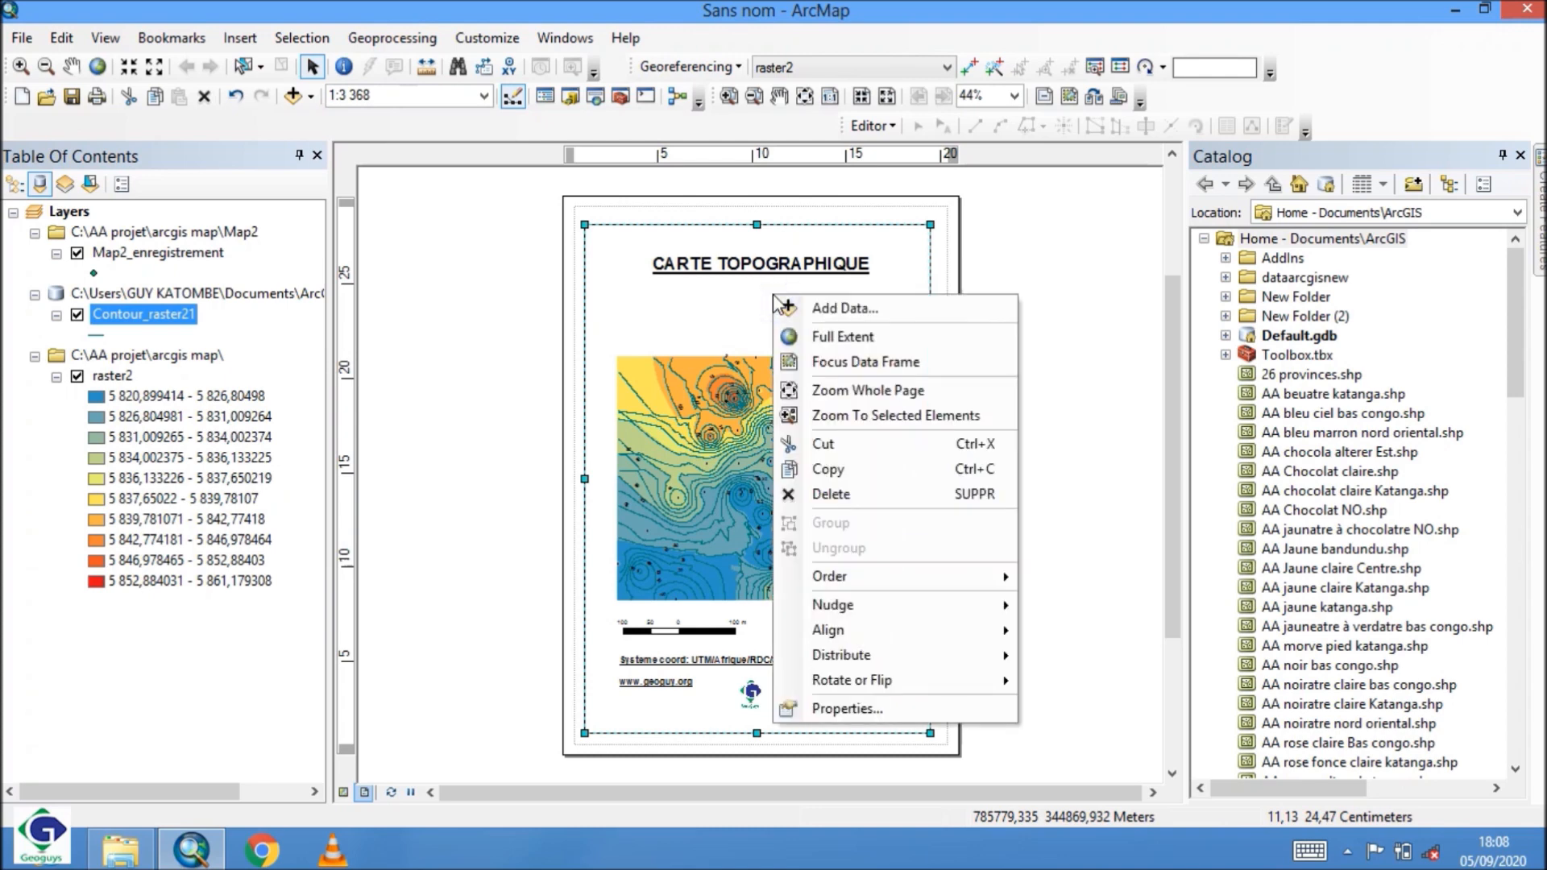
click(842, 716)
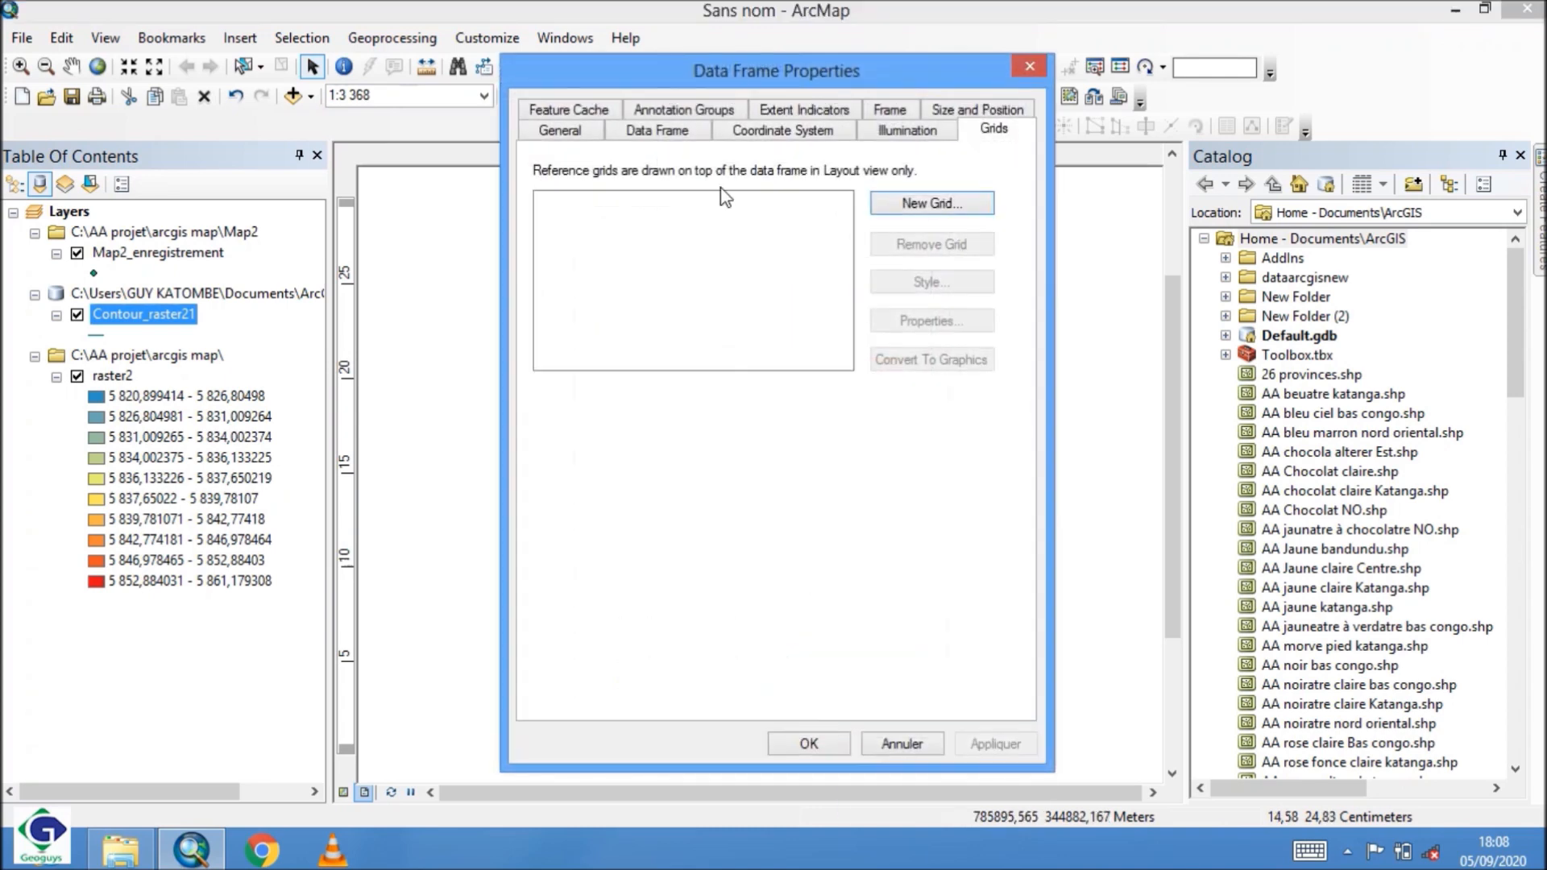
click(786, 128)
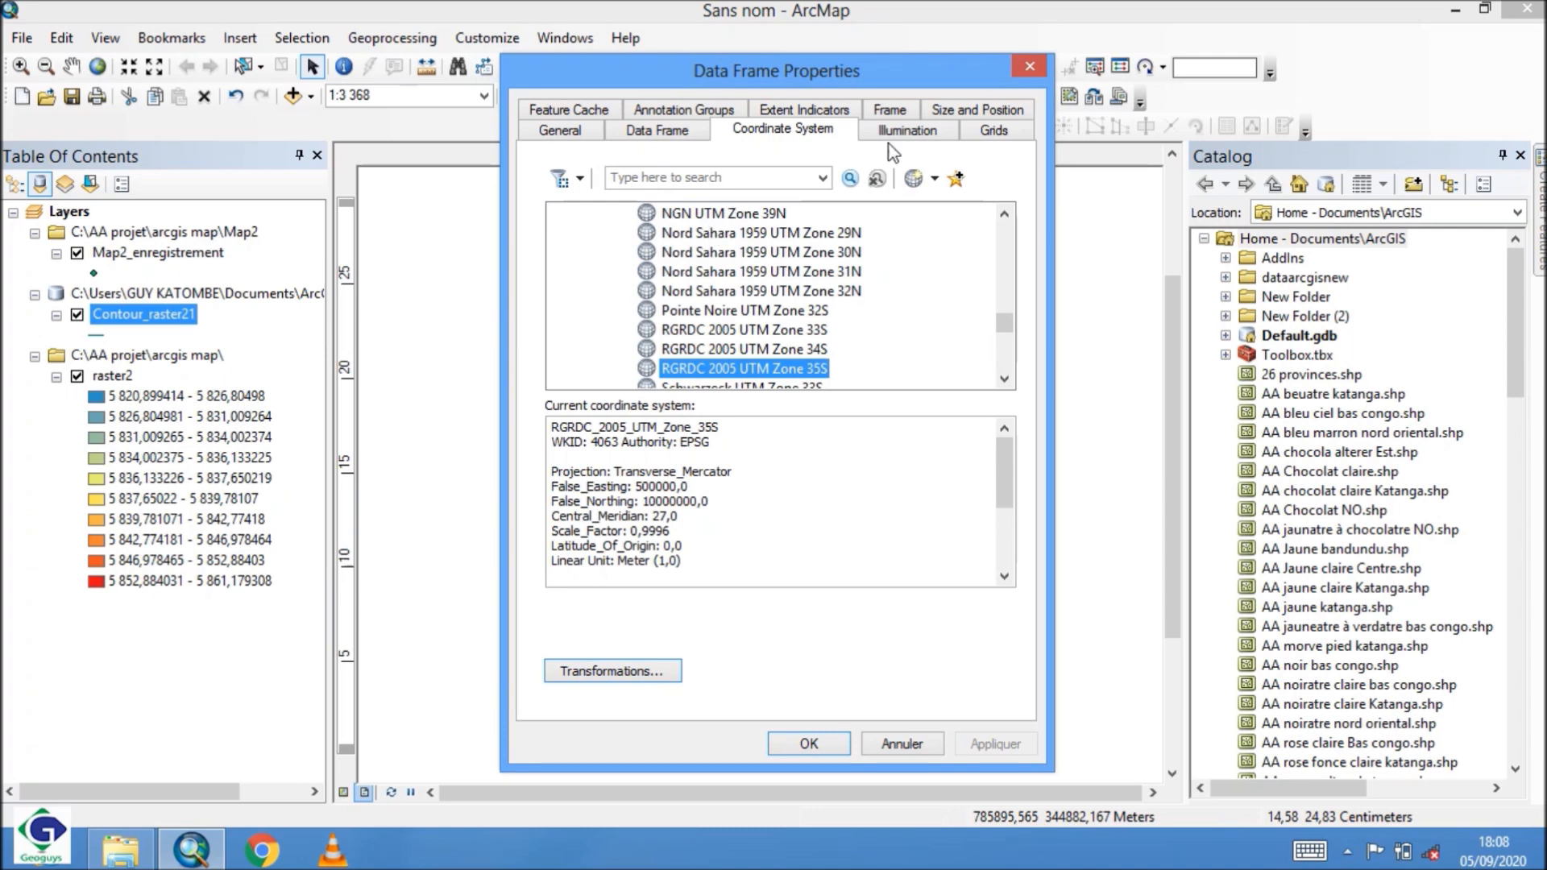
- Start a new reference grid for the data frame, choosing the Measured Grid type that divides the map into map units
click(995, 131)
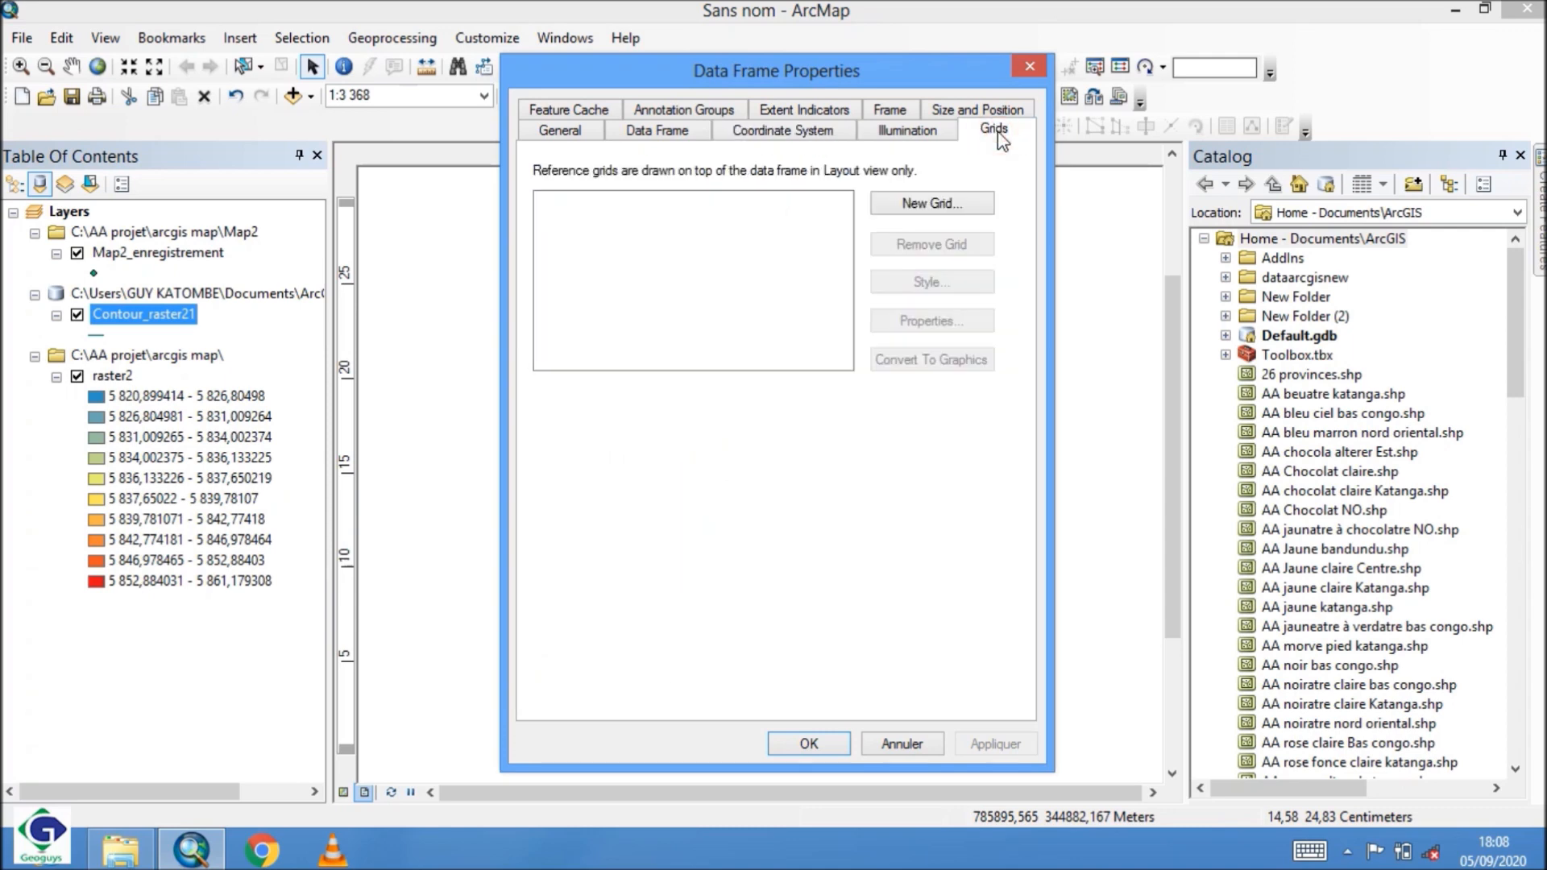
click(934, 206)
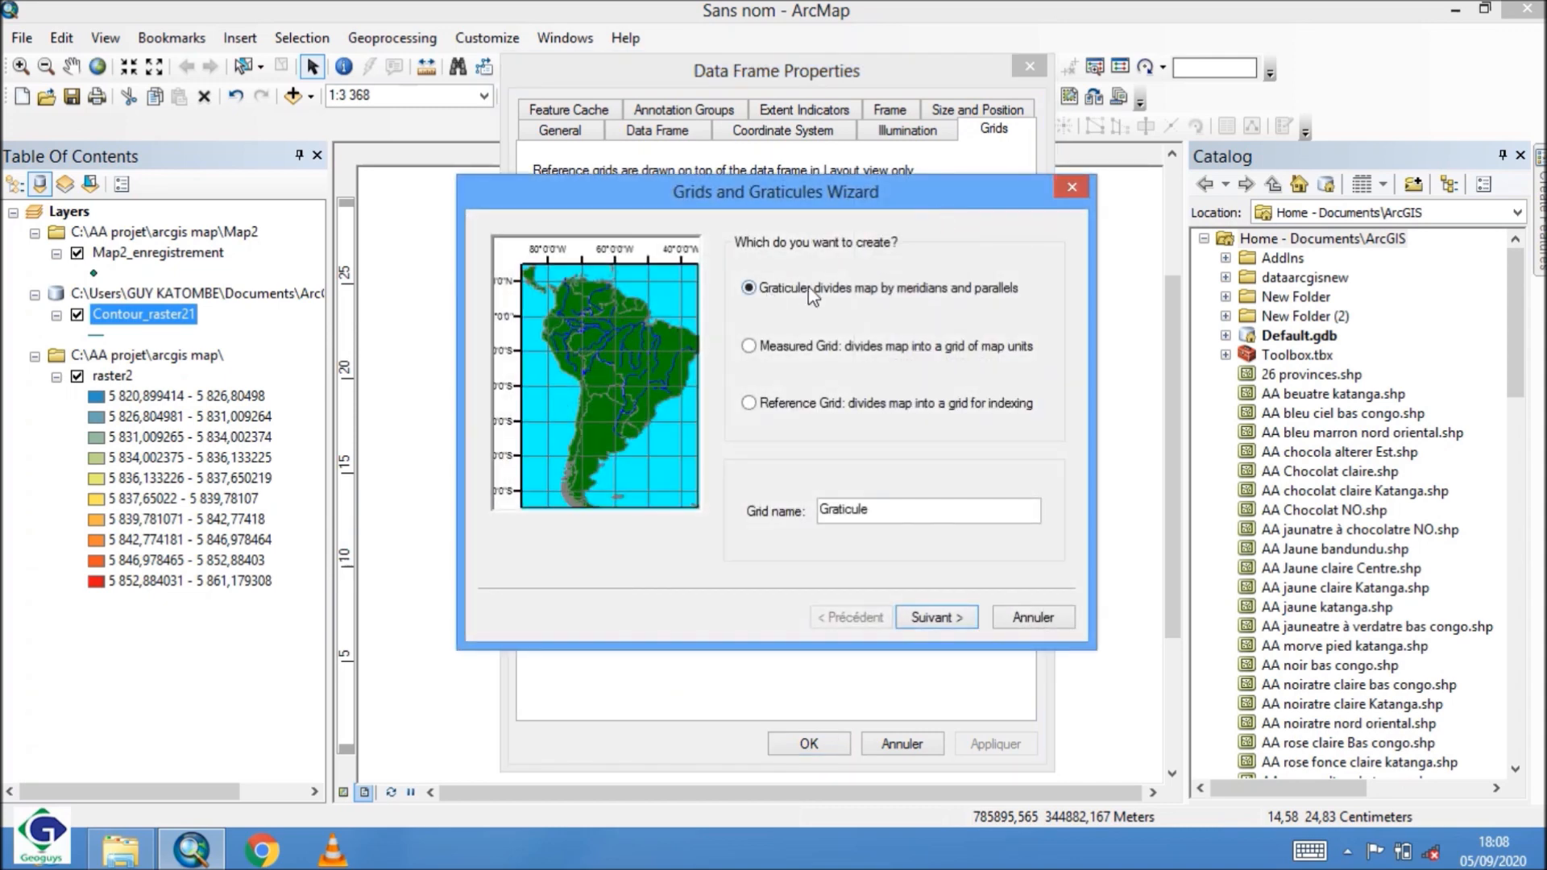
click(775, 348)
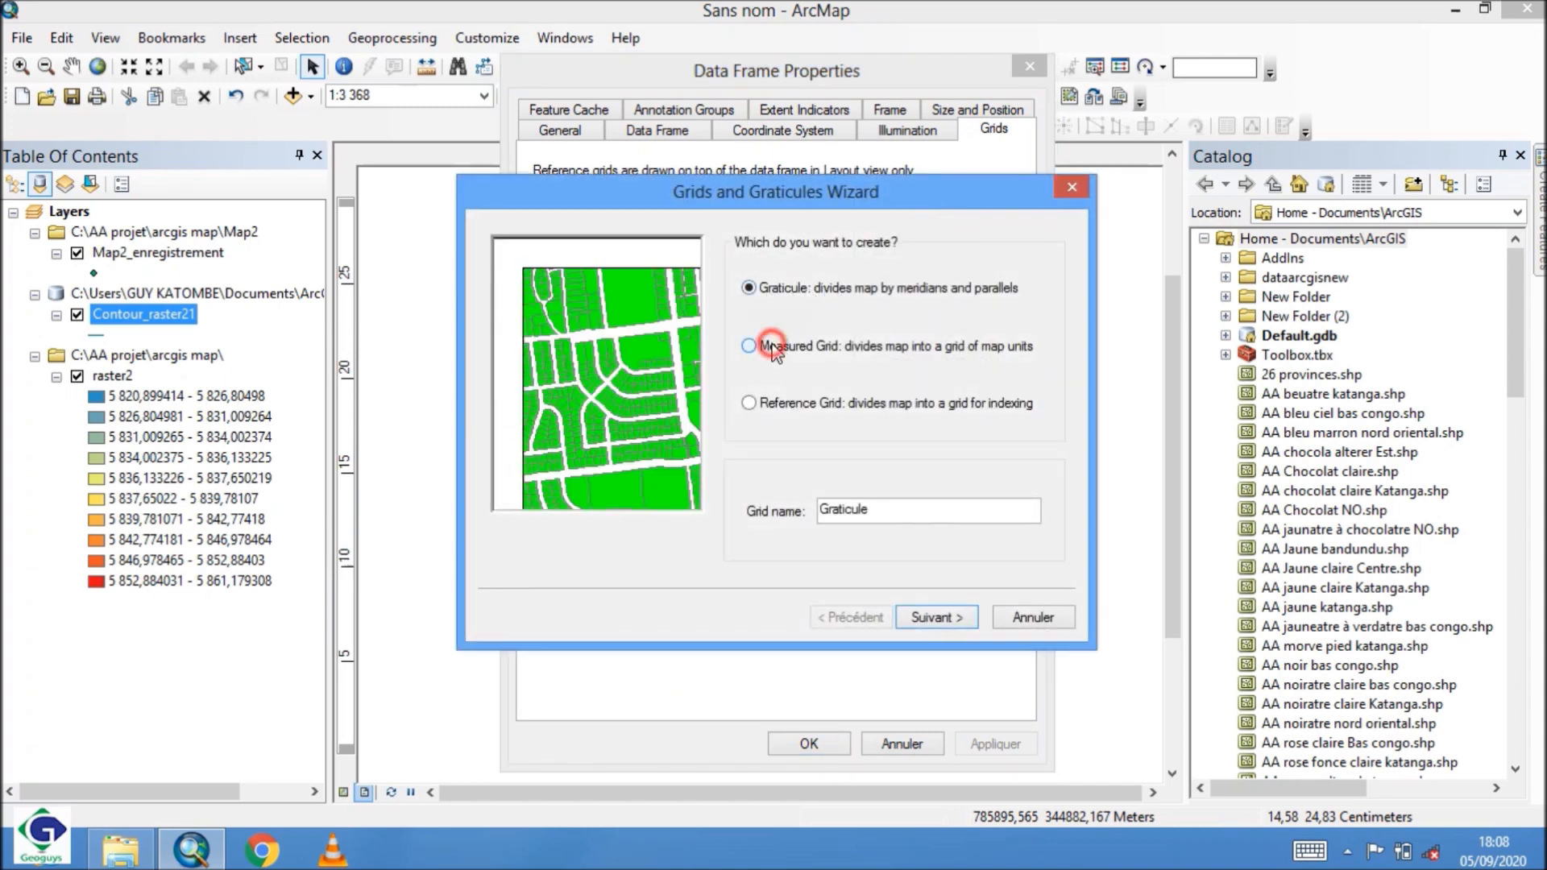
click(781, 403)
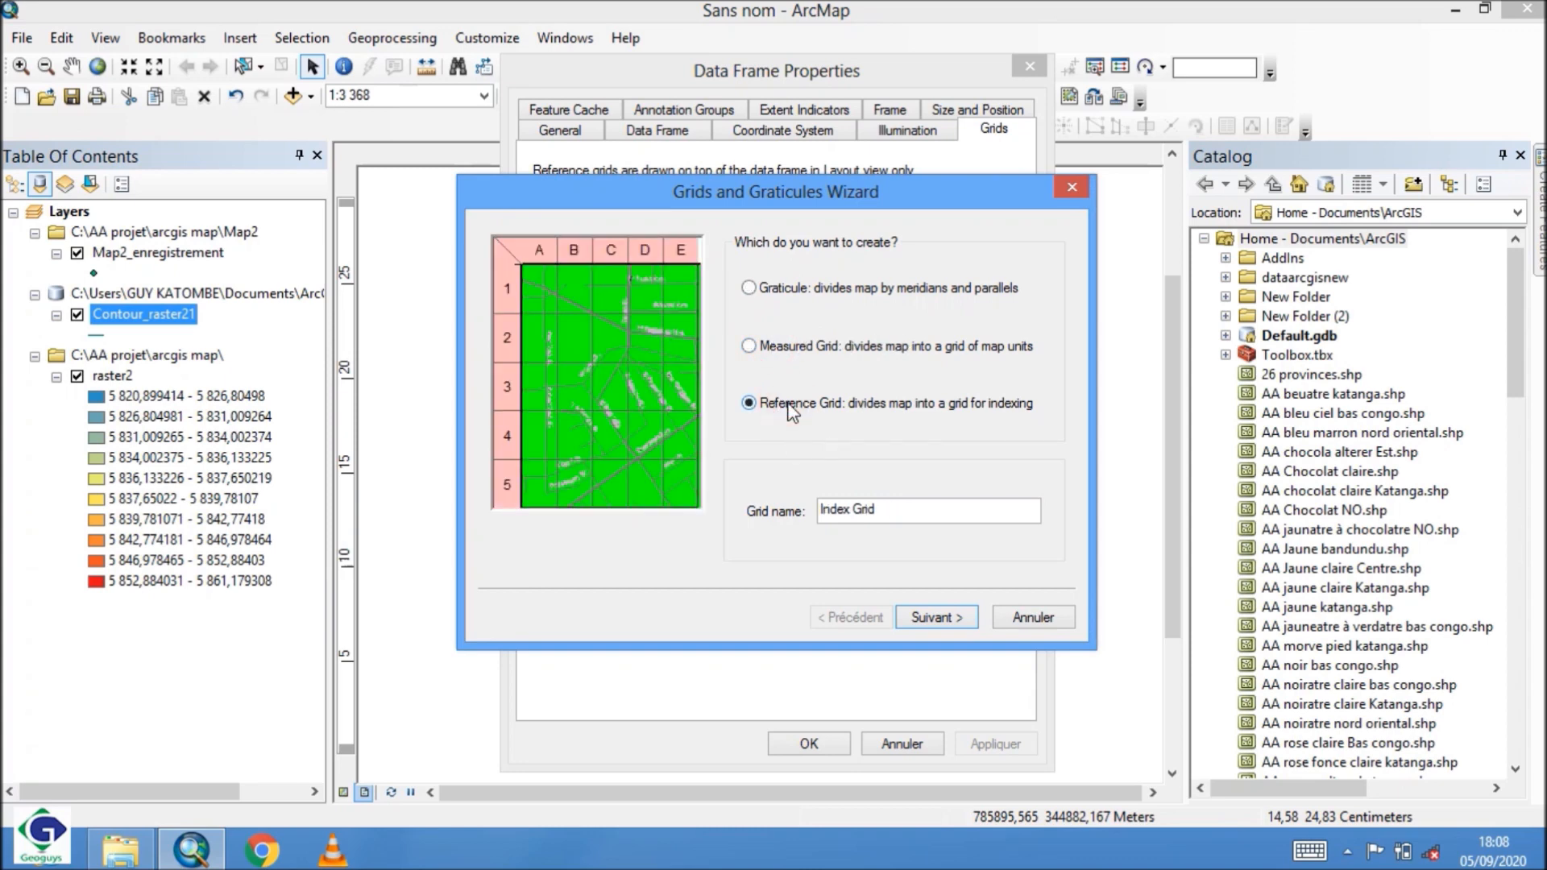
click(771, 351)
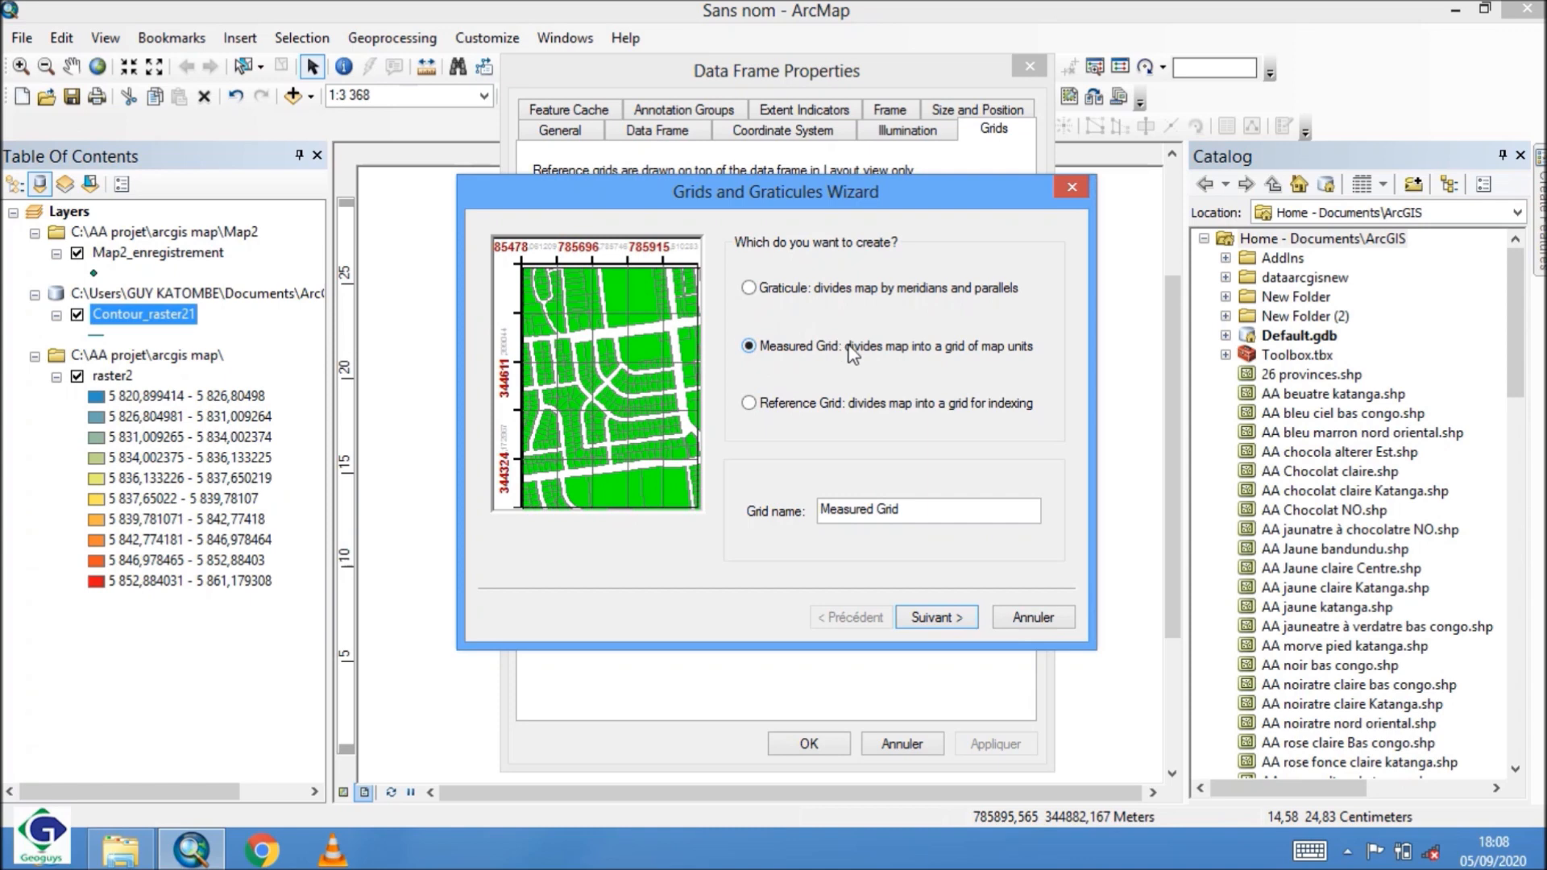
click(935, 622)
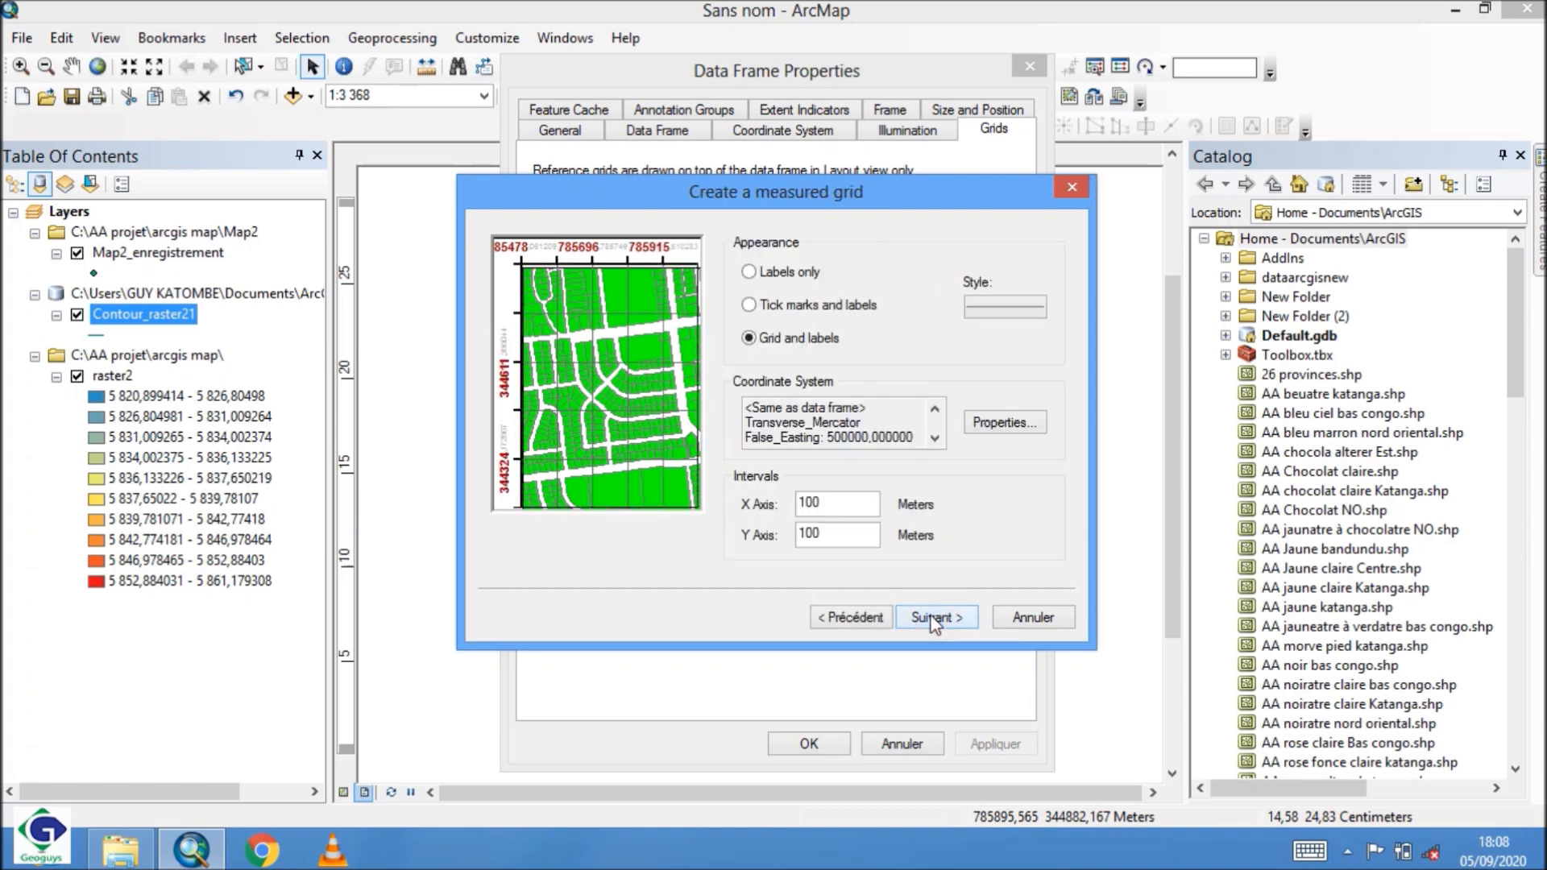
- Compare the labels-only and tick-mark appearances of the measured grid and choose Grid and labels
click(779, 274)
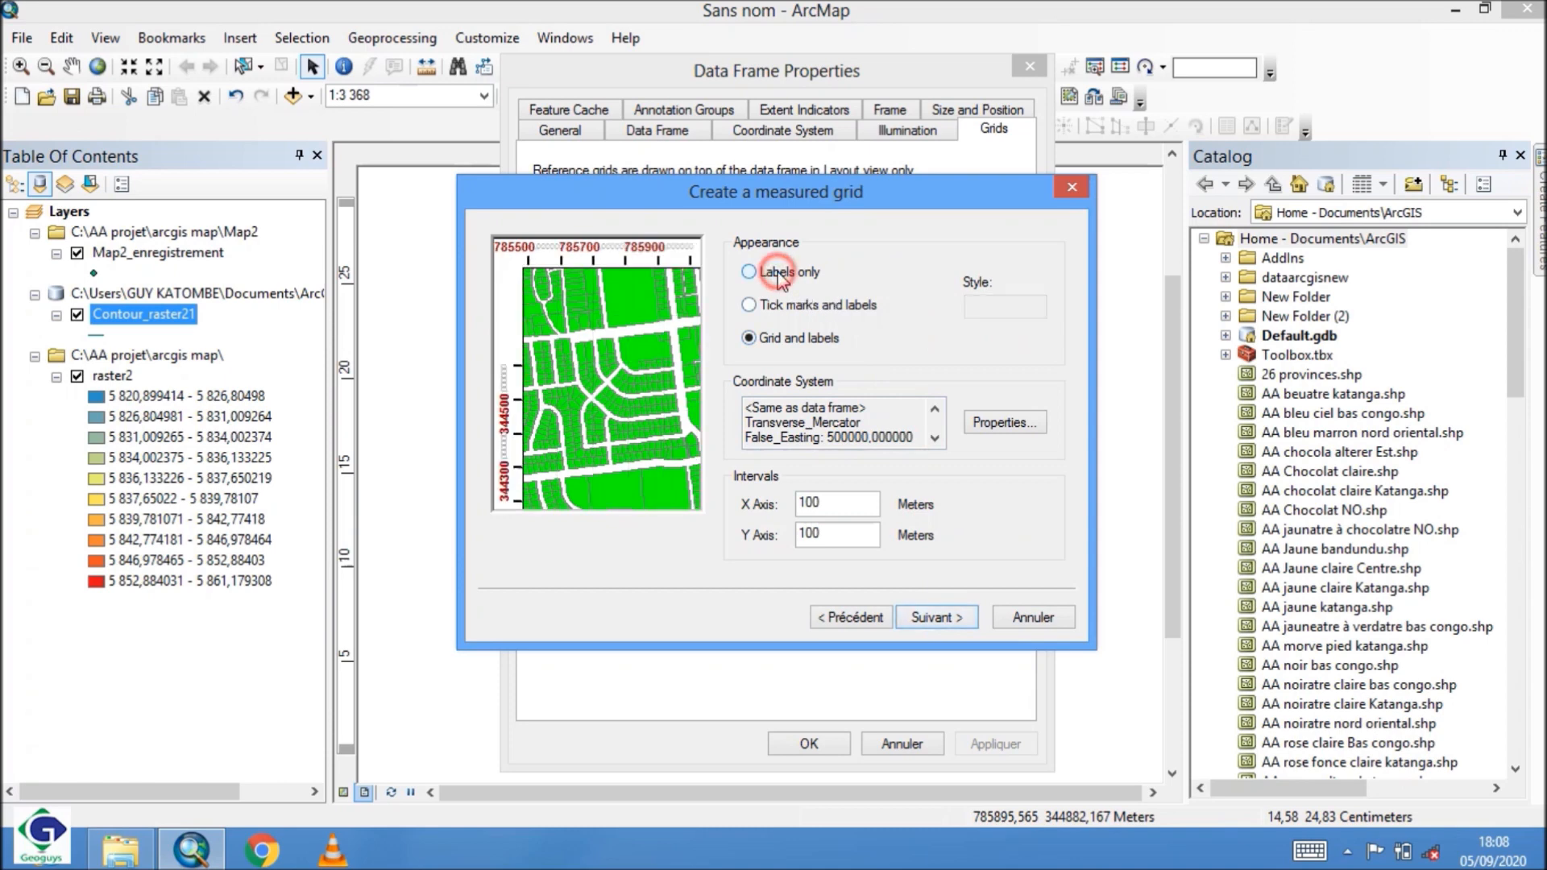
click(779, 306)
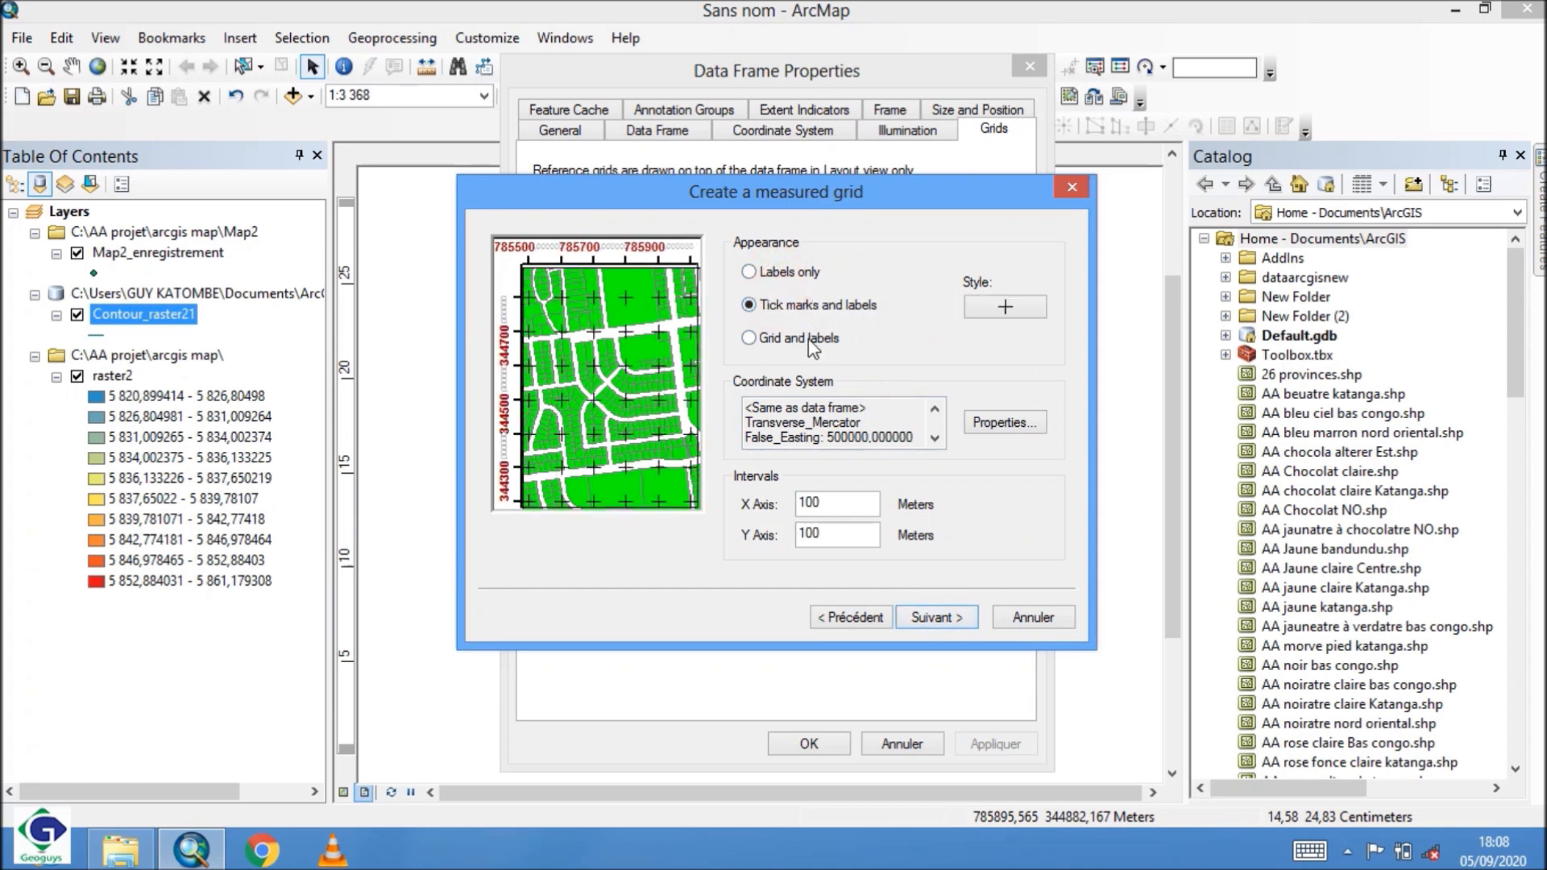
click(783, 341)
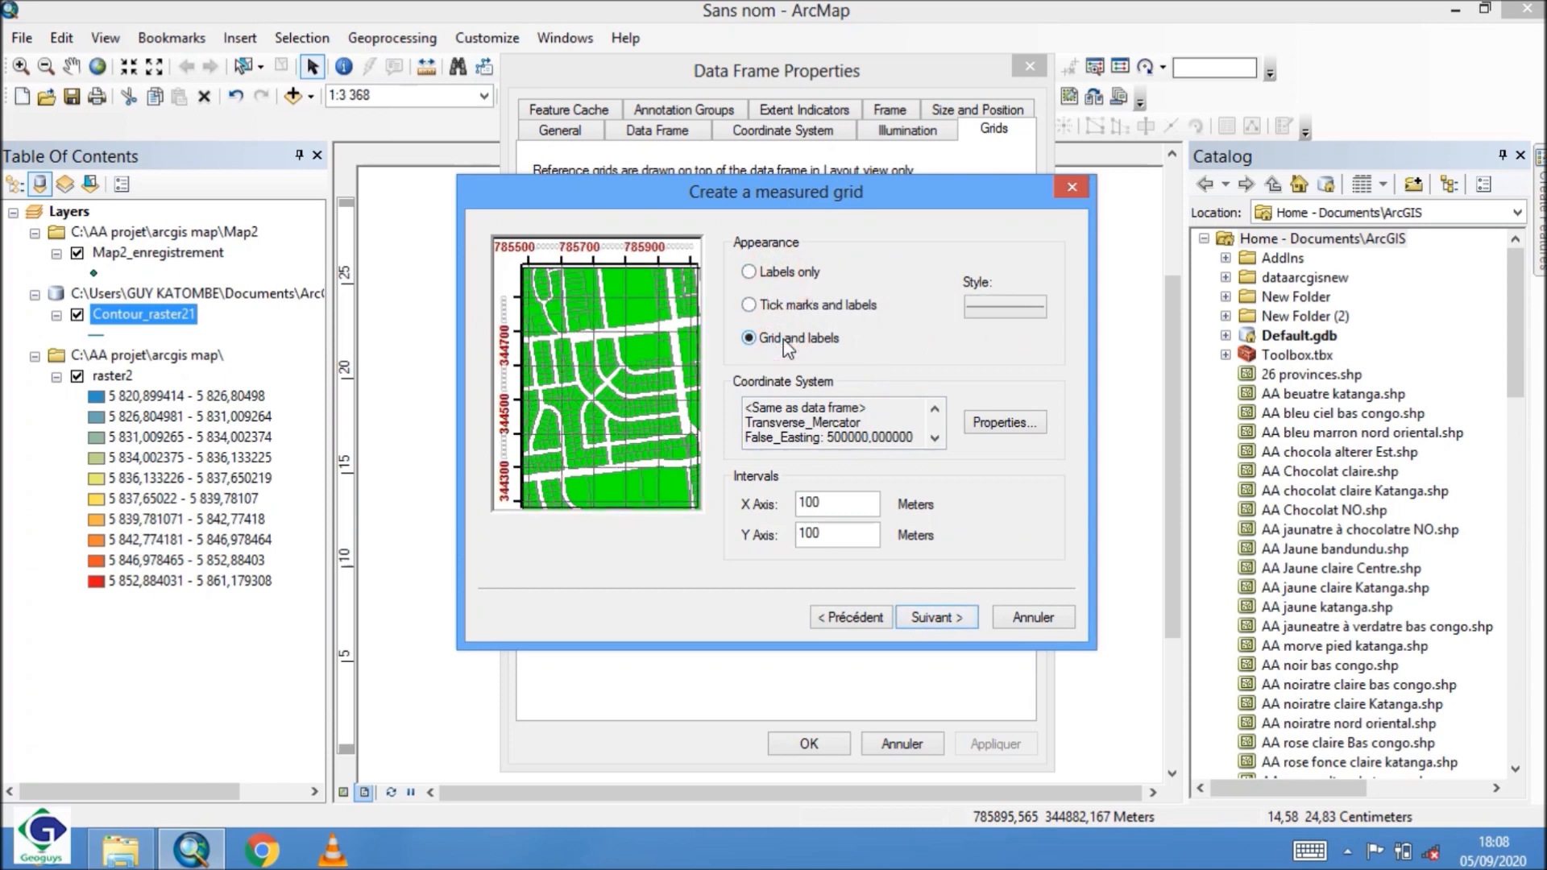
click(762, 272)
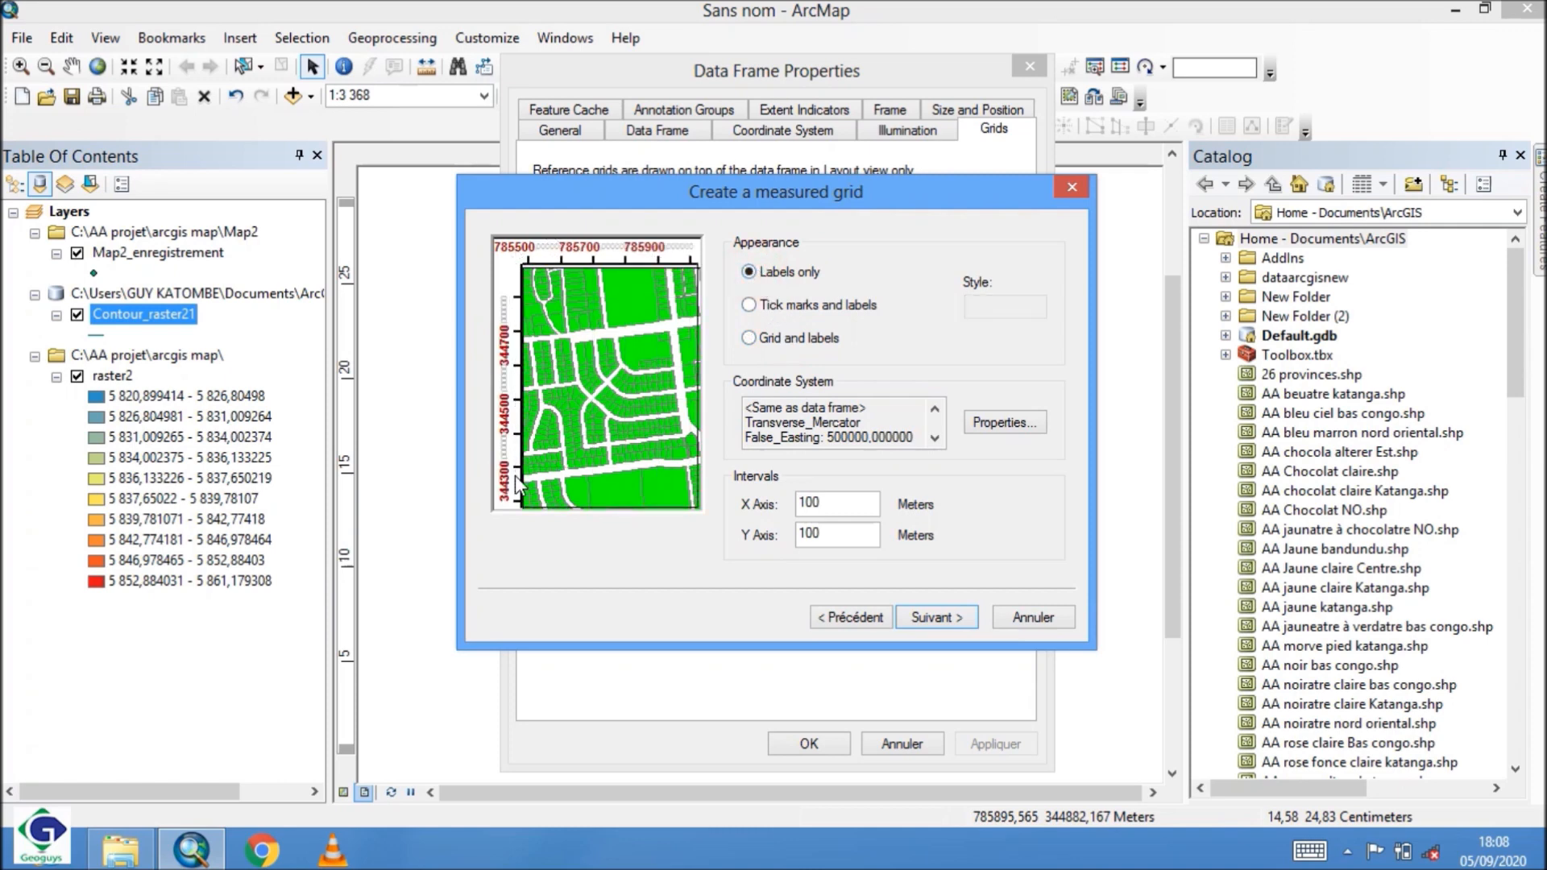
click(784, 307)
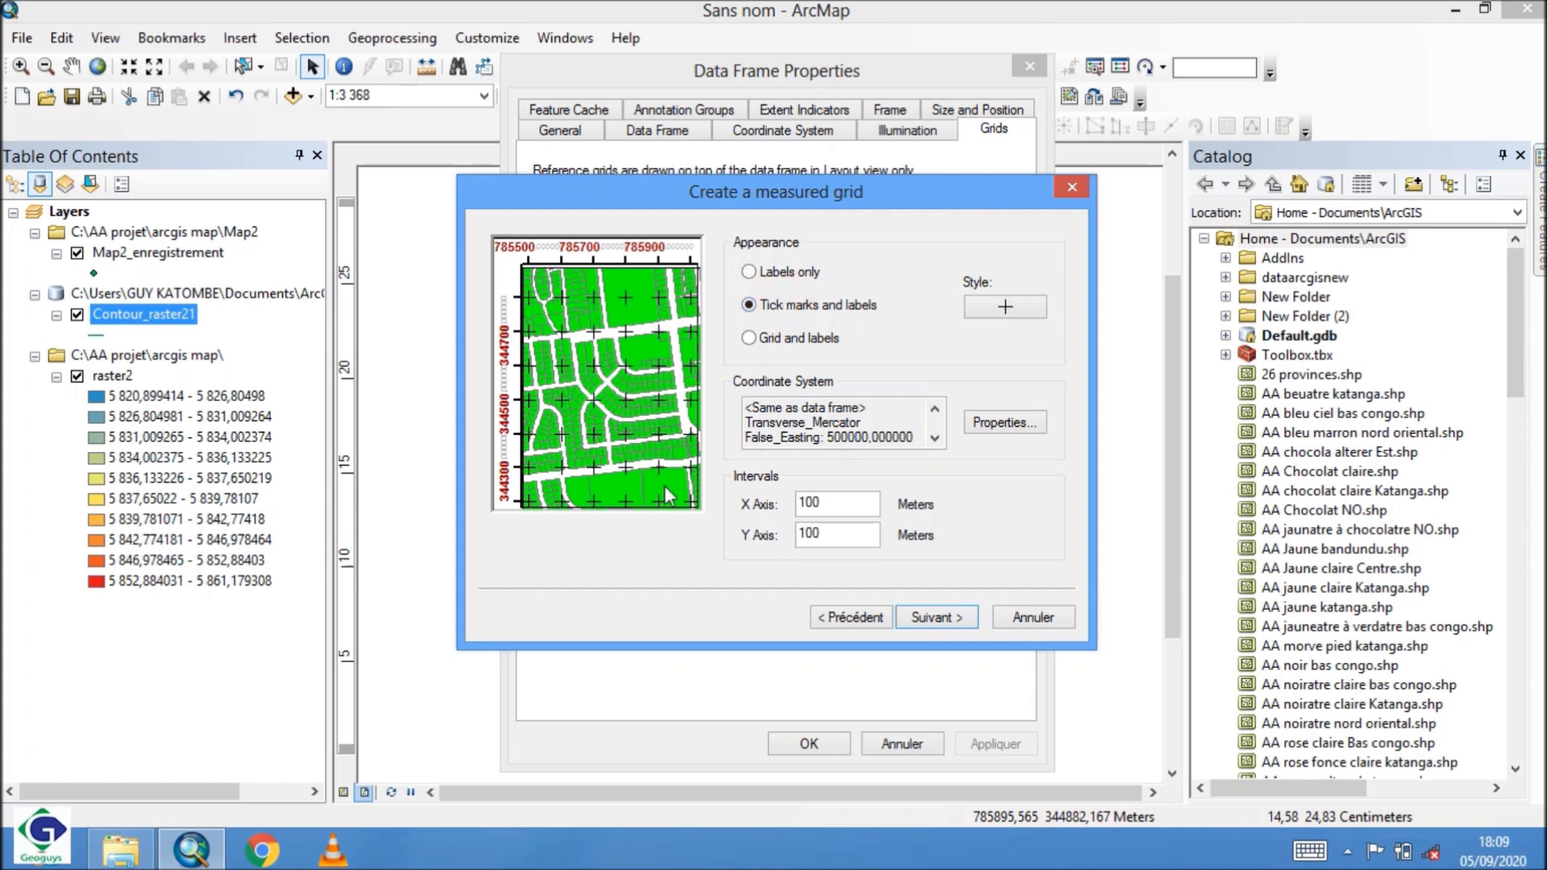
click(800, 340)
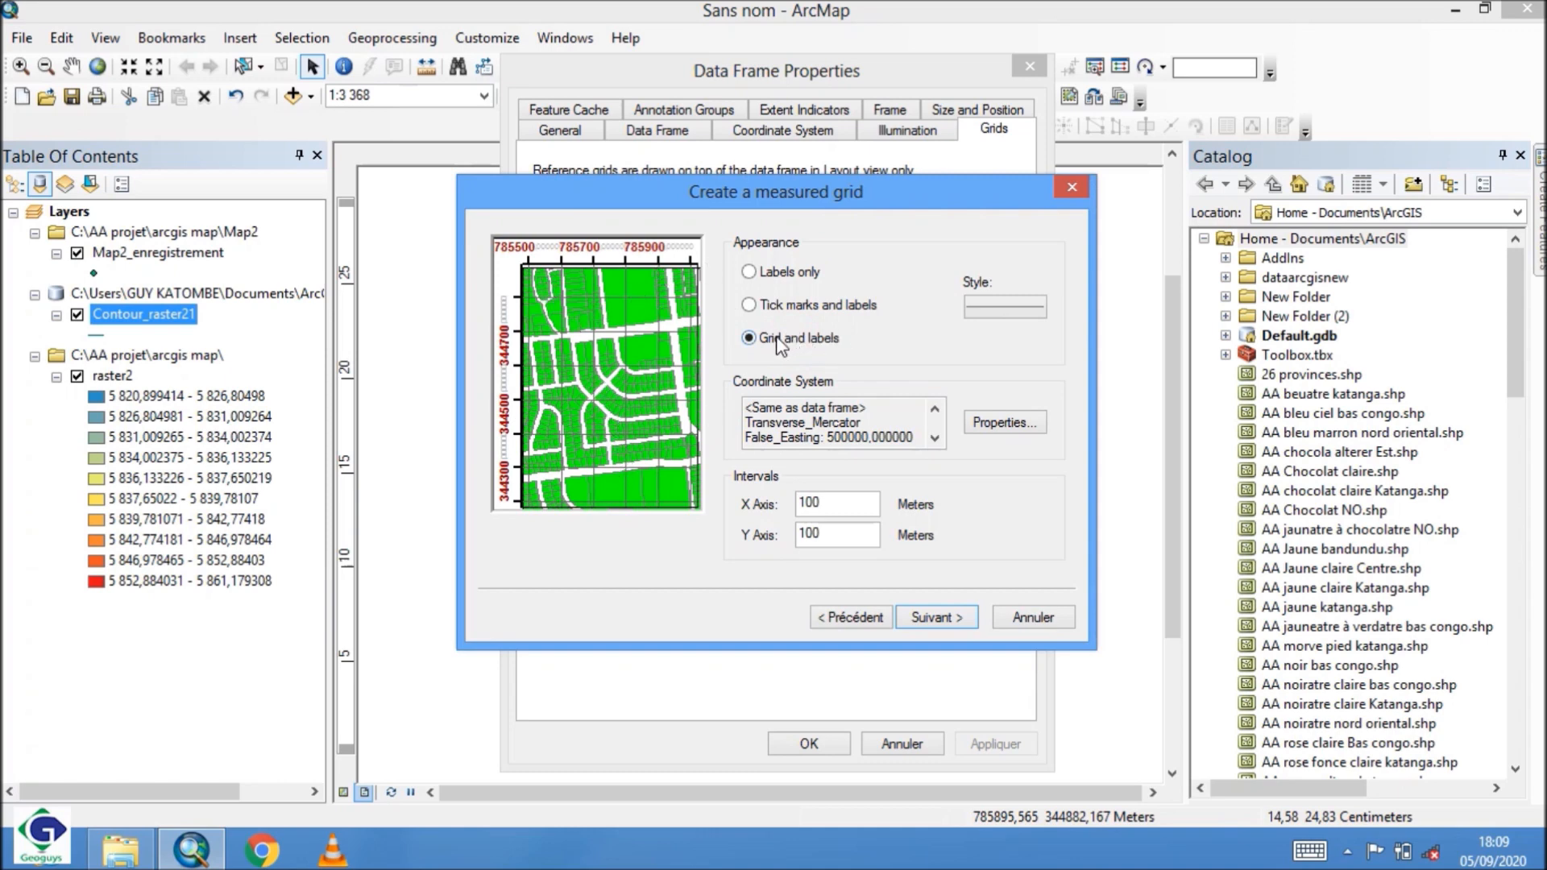
- Finish the measured grid with the default axes, labels, borders and fixed-grid storage, and apply it to the data frame
click(947, 622)
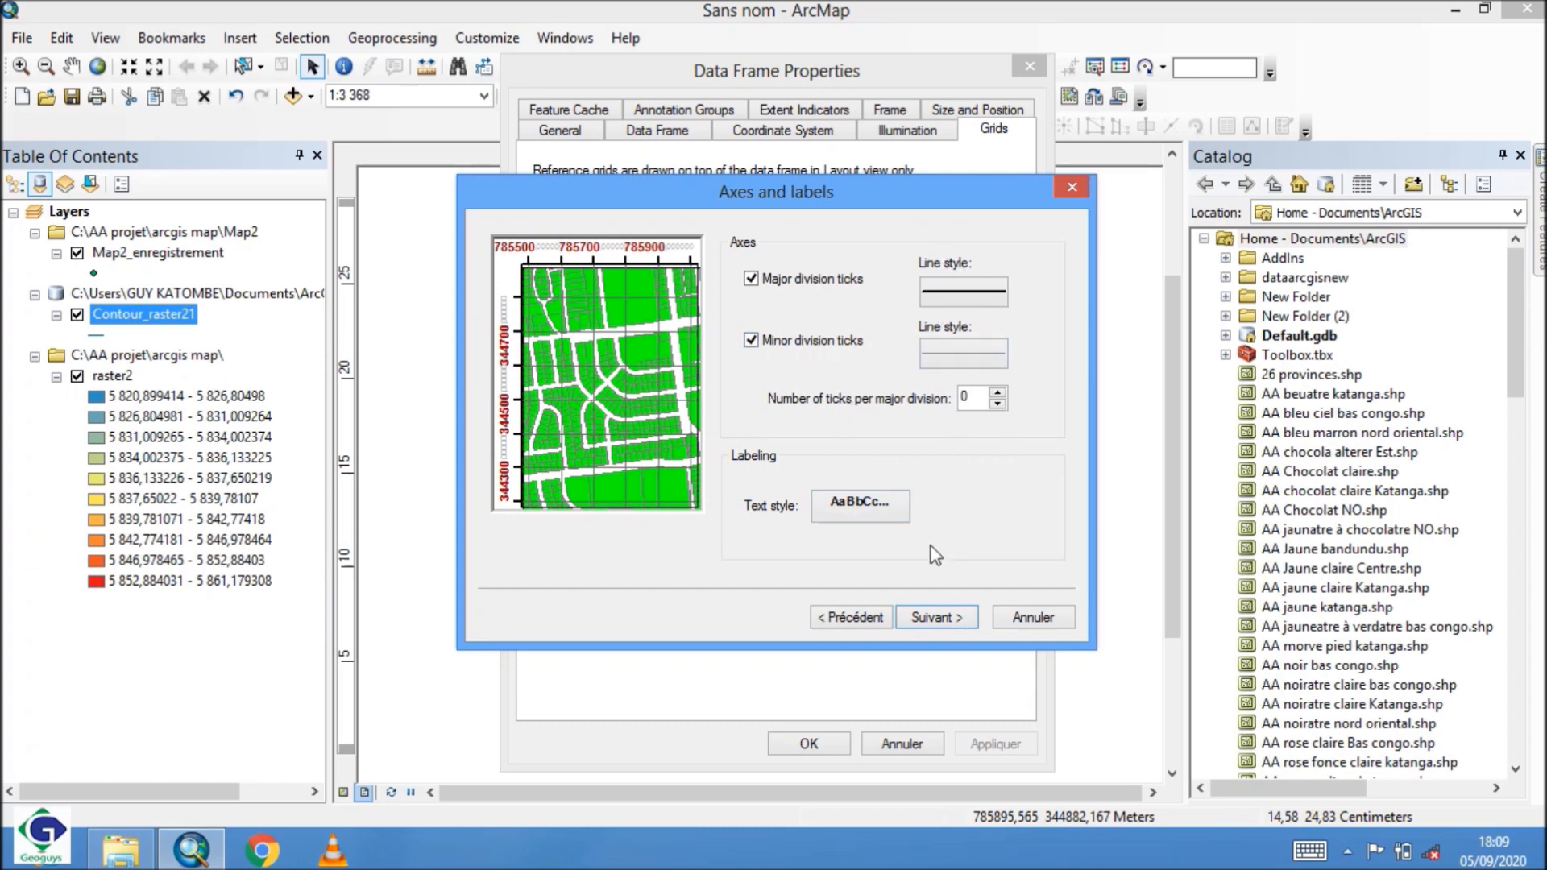
click(946, 618)
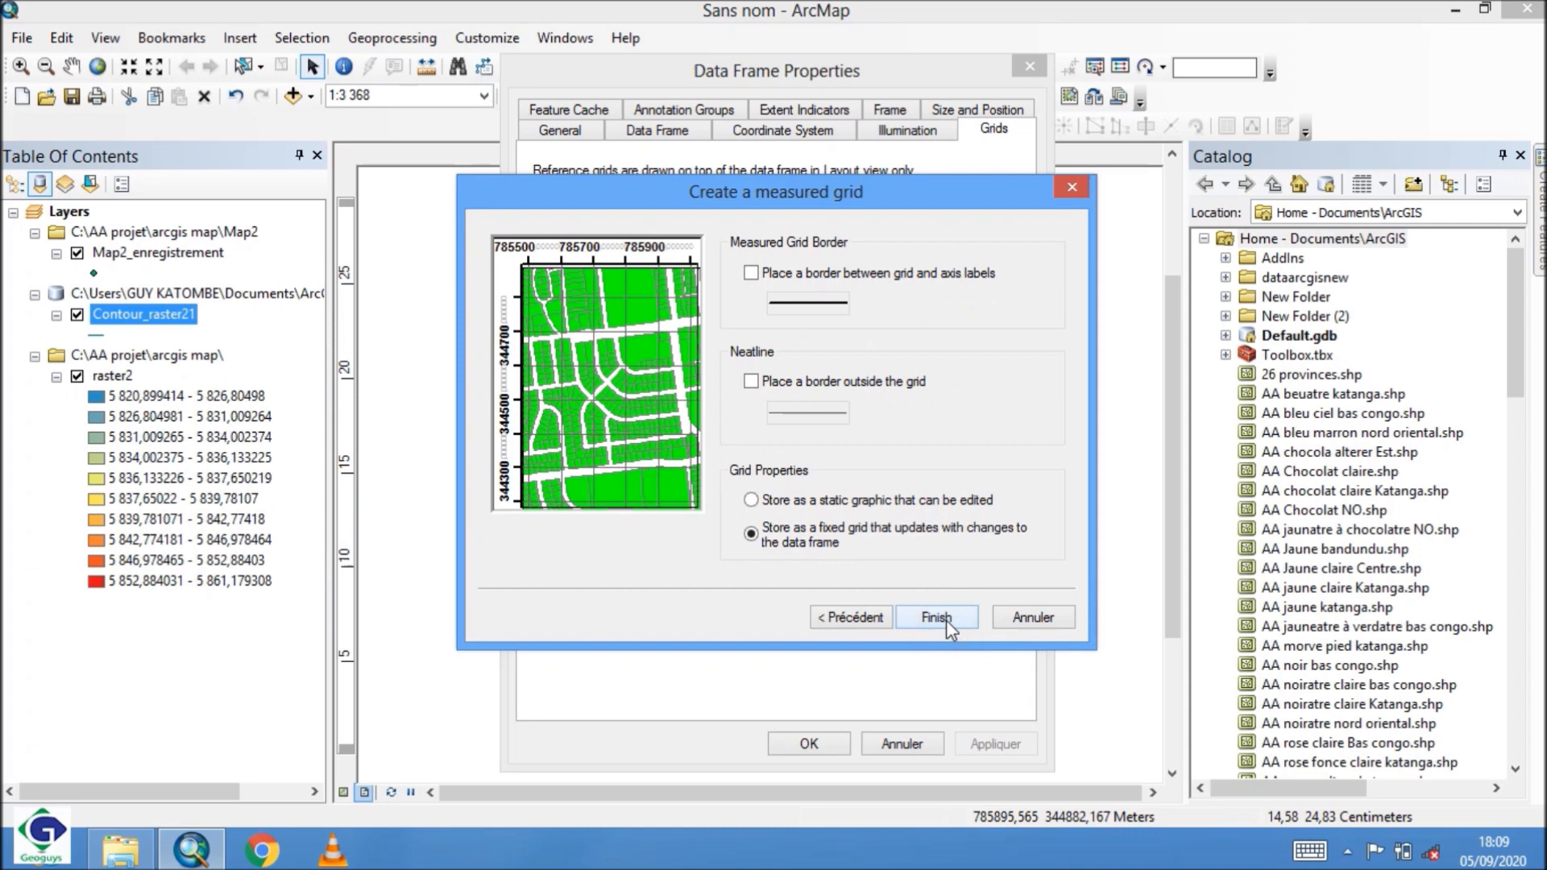
click(946, 618)
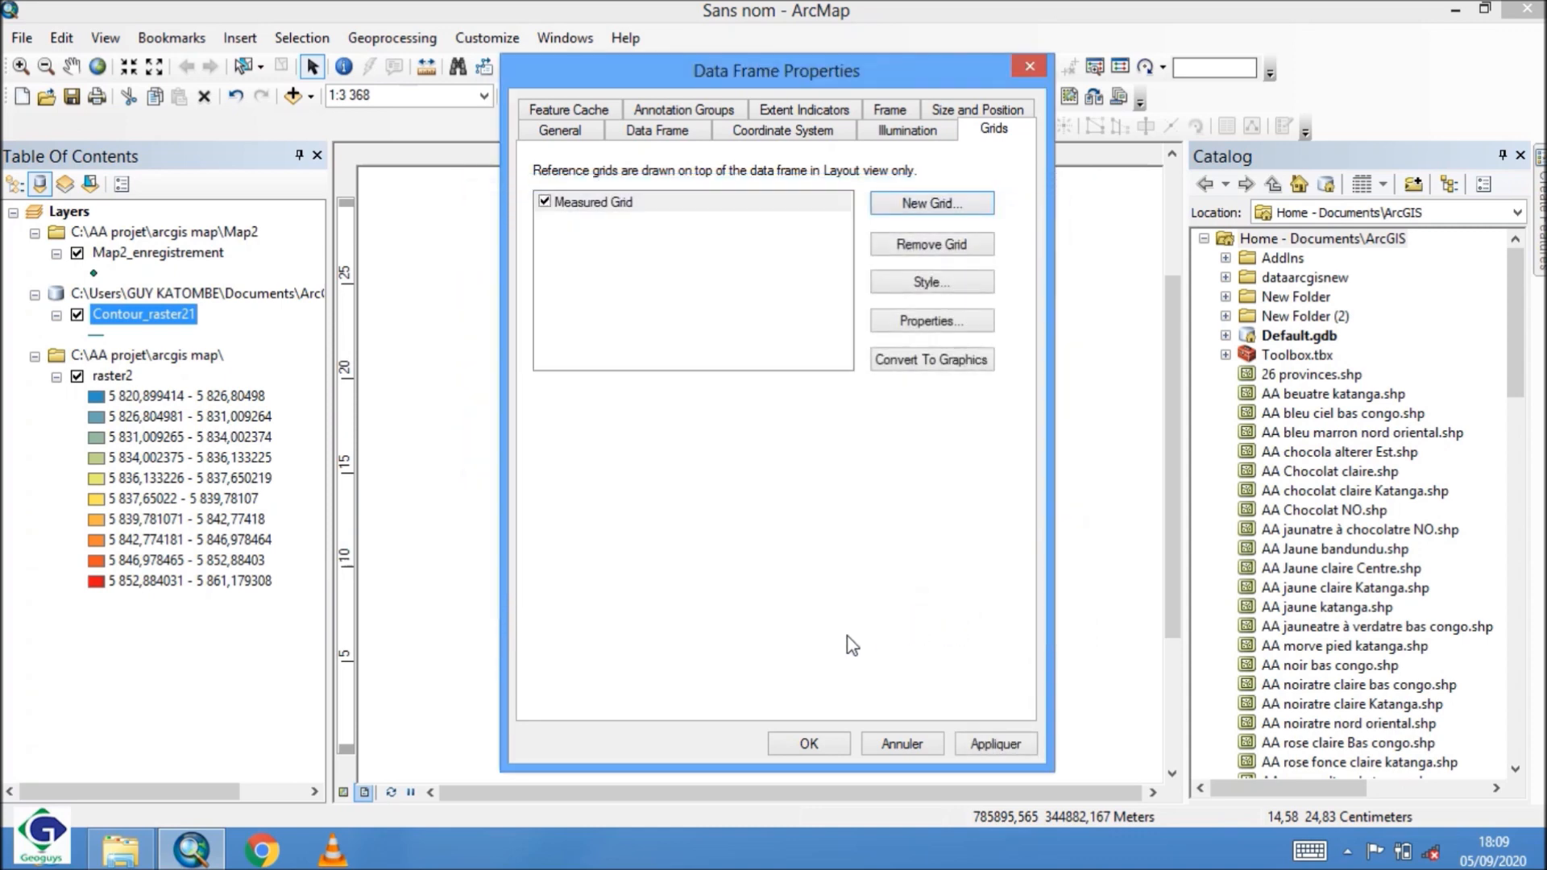
click(996, 739)
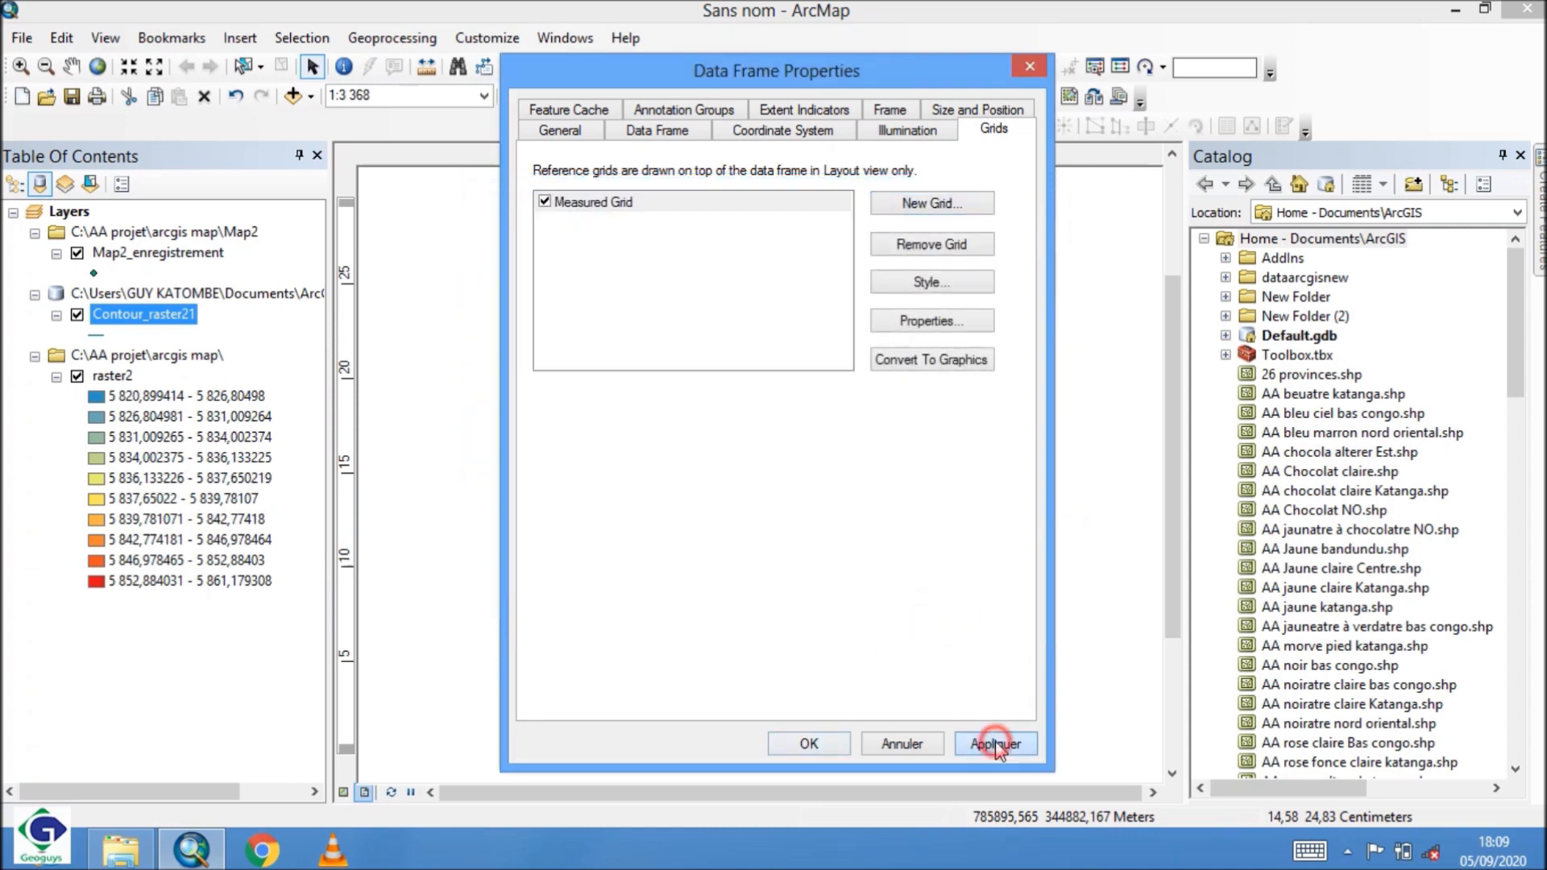
click(808, 742)
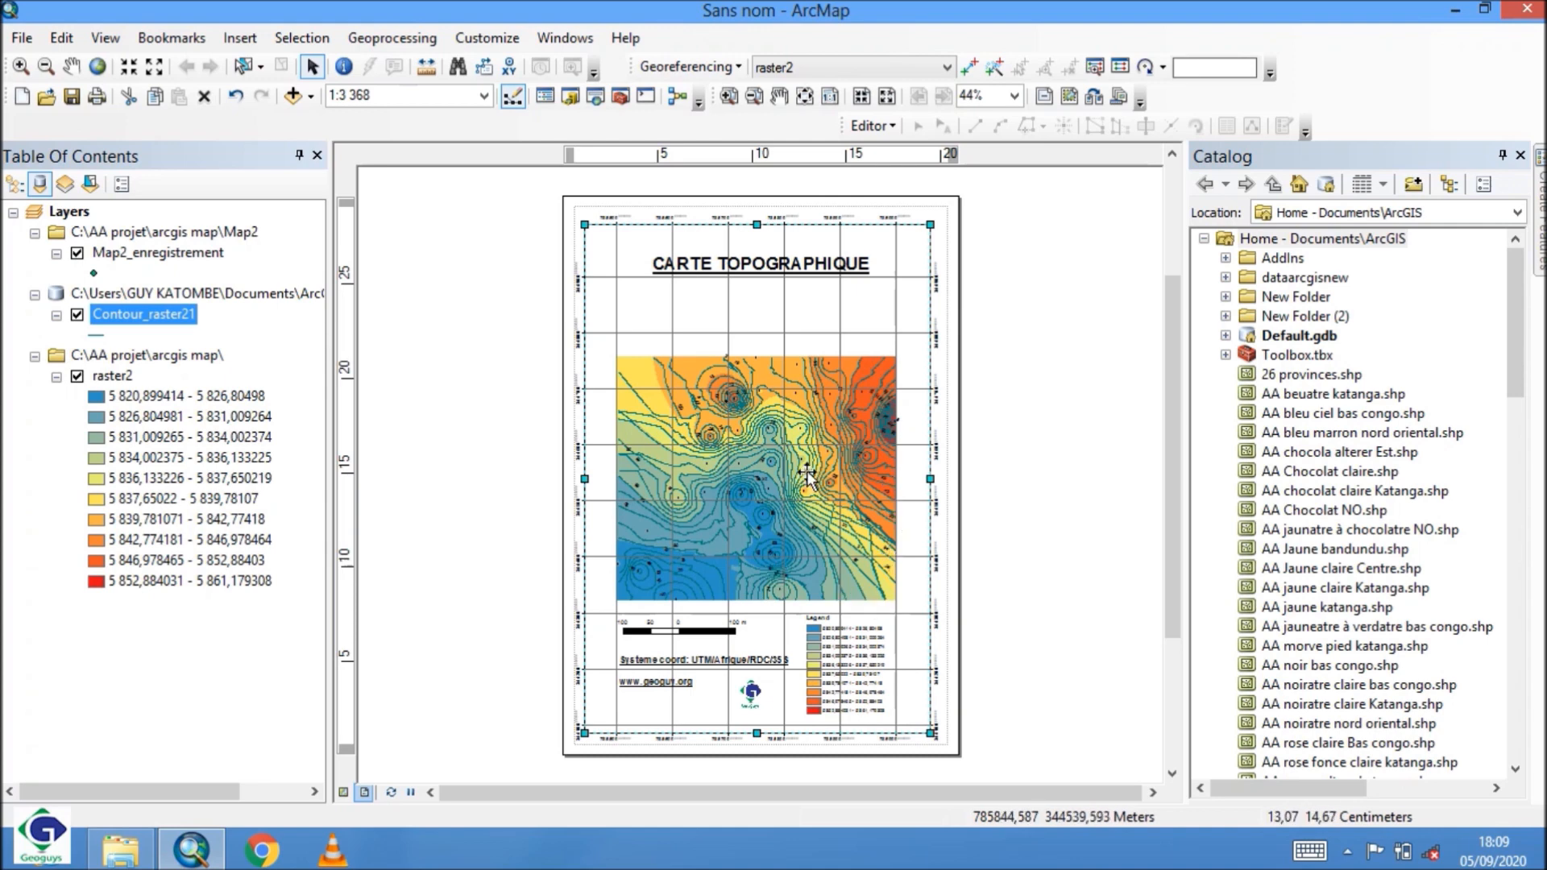
- Shrink the gridded map frame so its upper edge lies below the title and its lower edge just beneath the legend and logo
drag(931, 225, 930, 333)
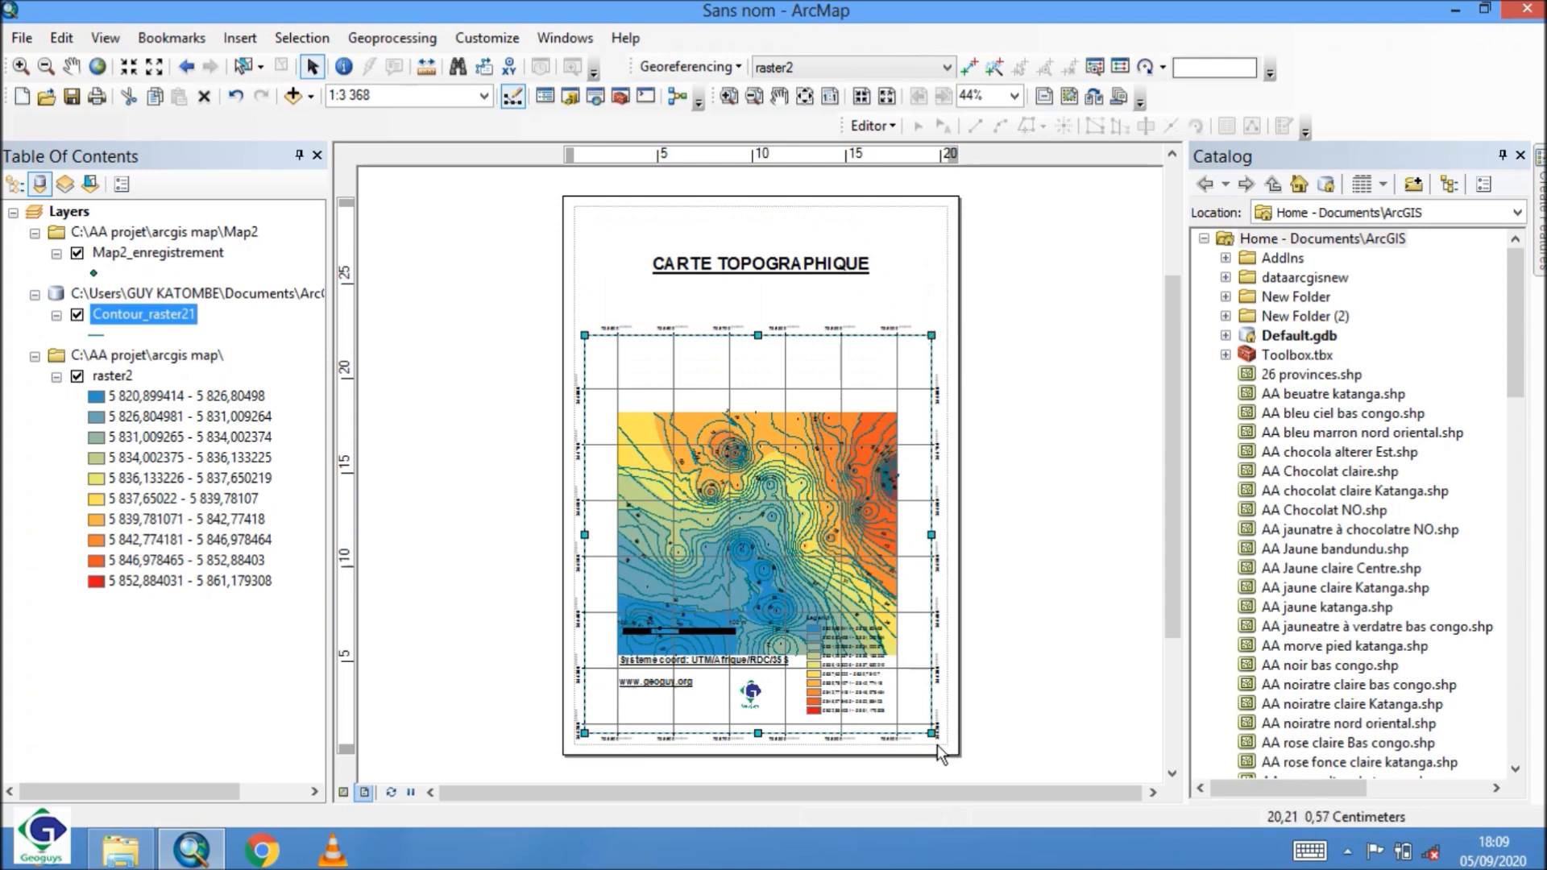
drag(932, 734, 937, 656)
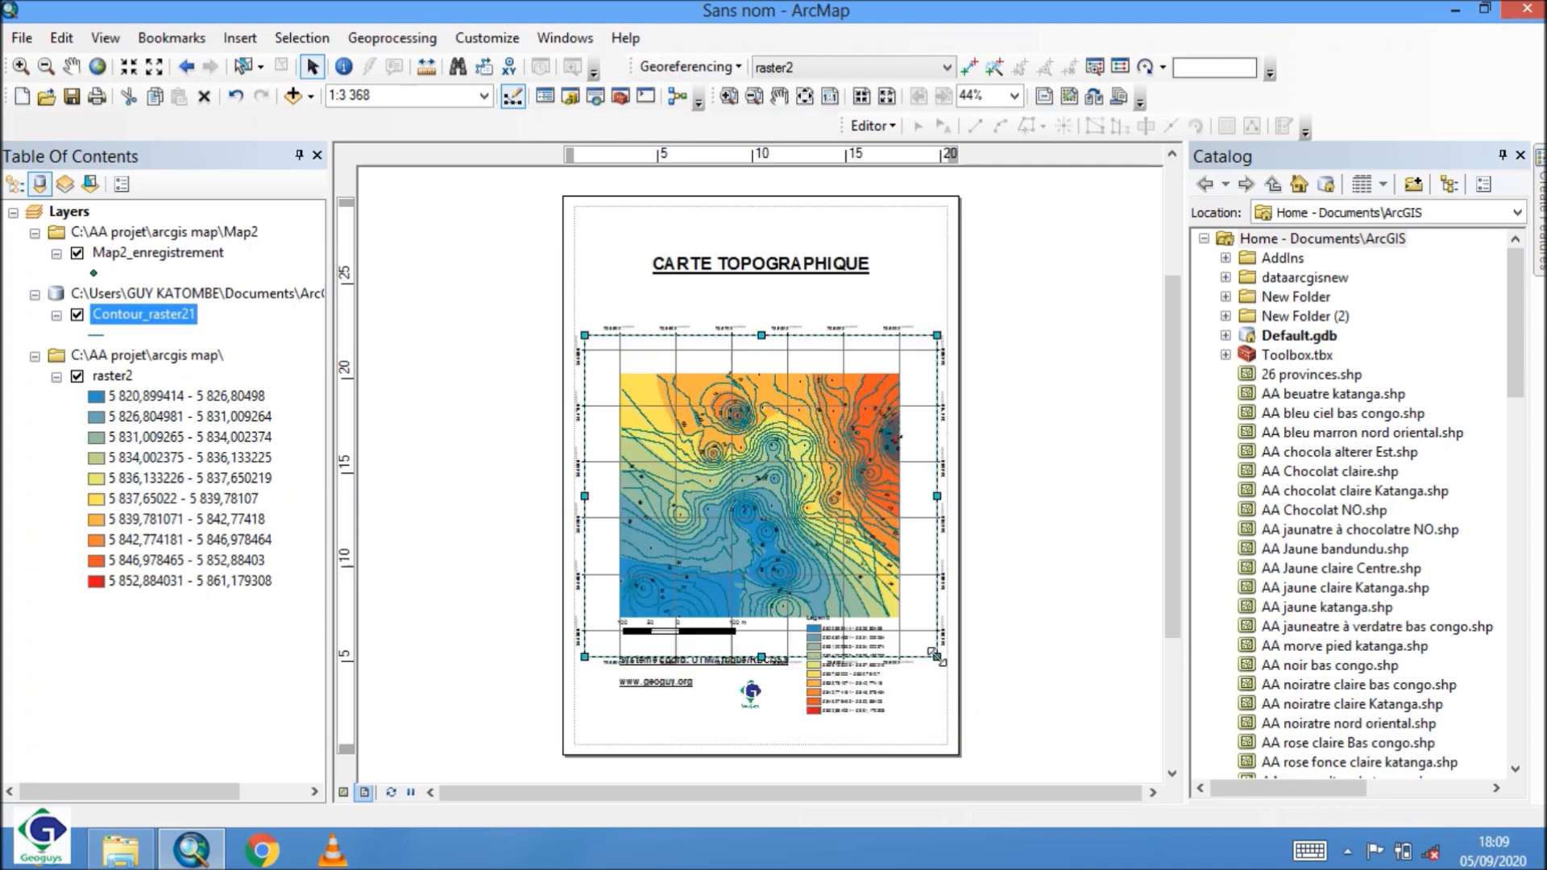
click(925, 302)
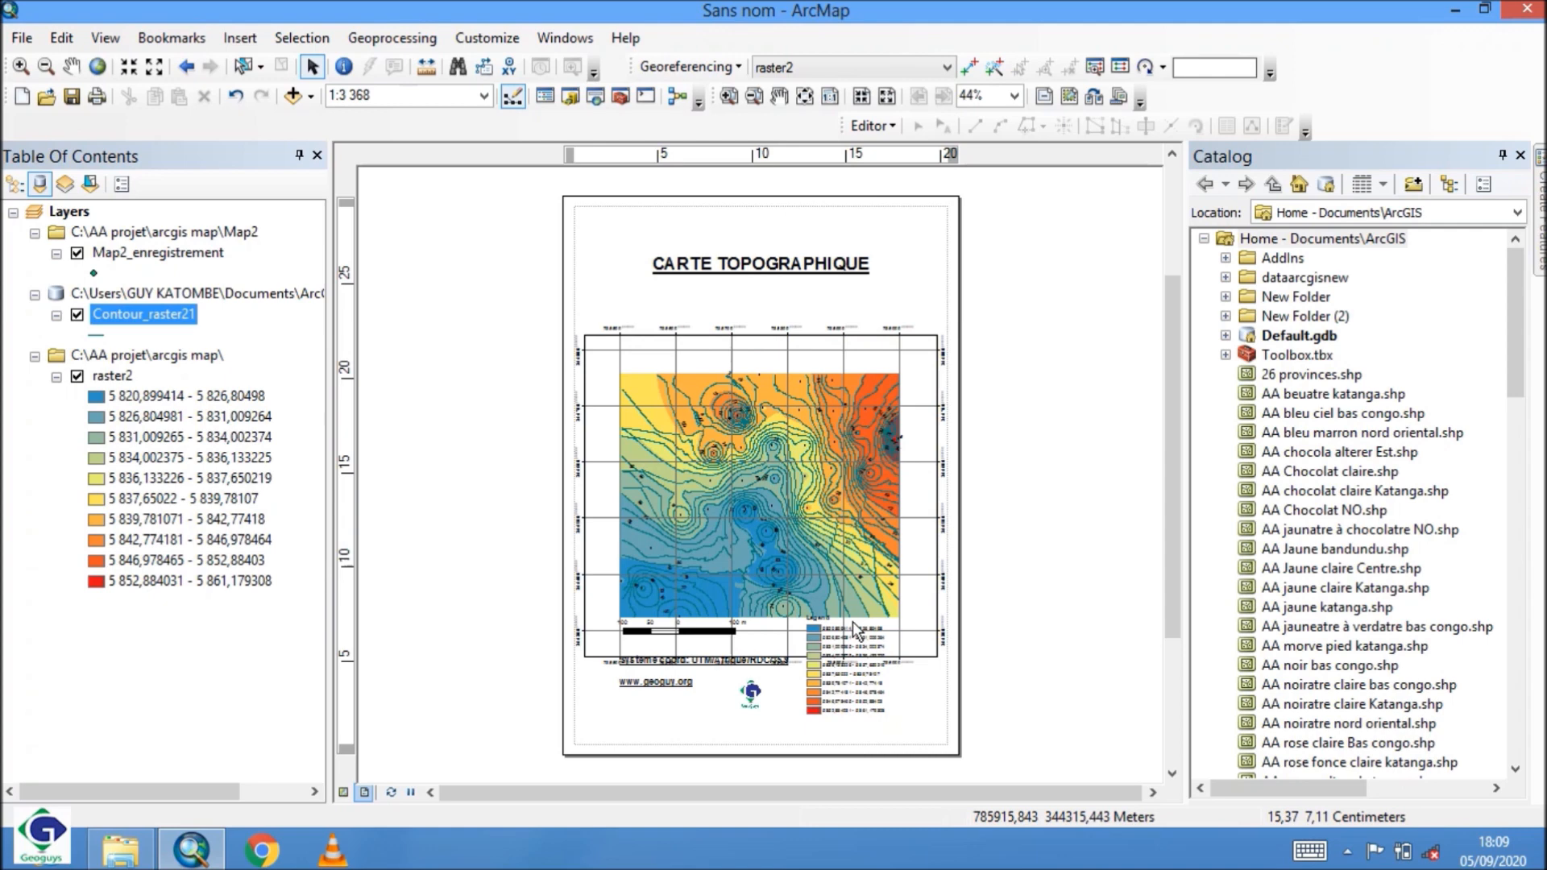
click(937, 651)
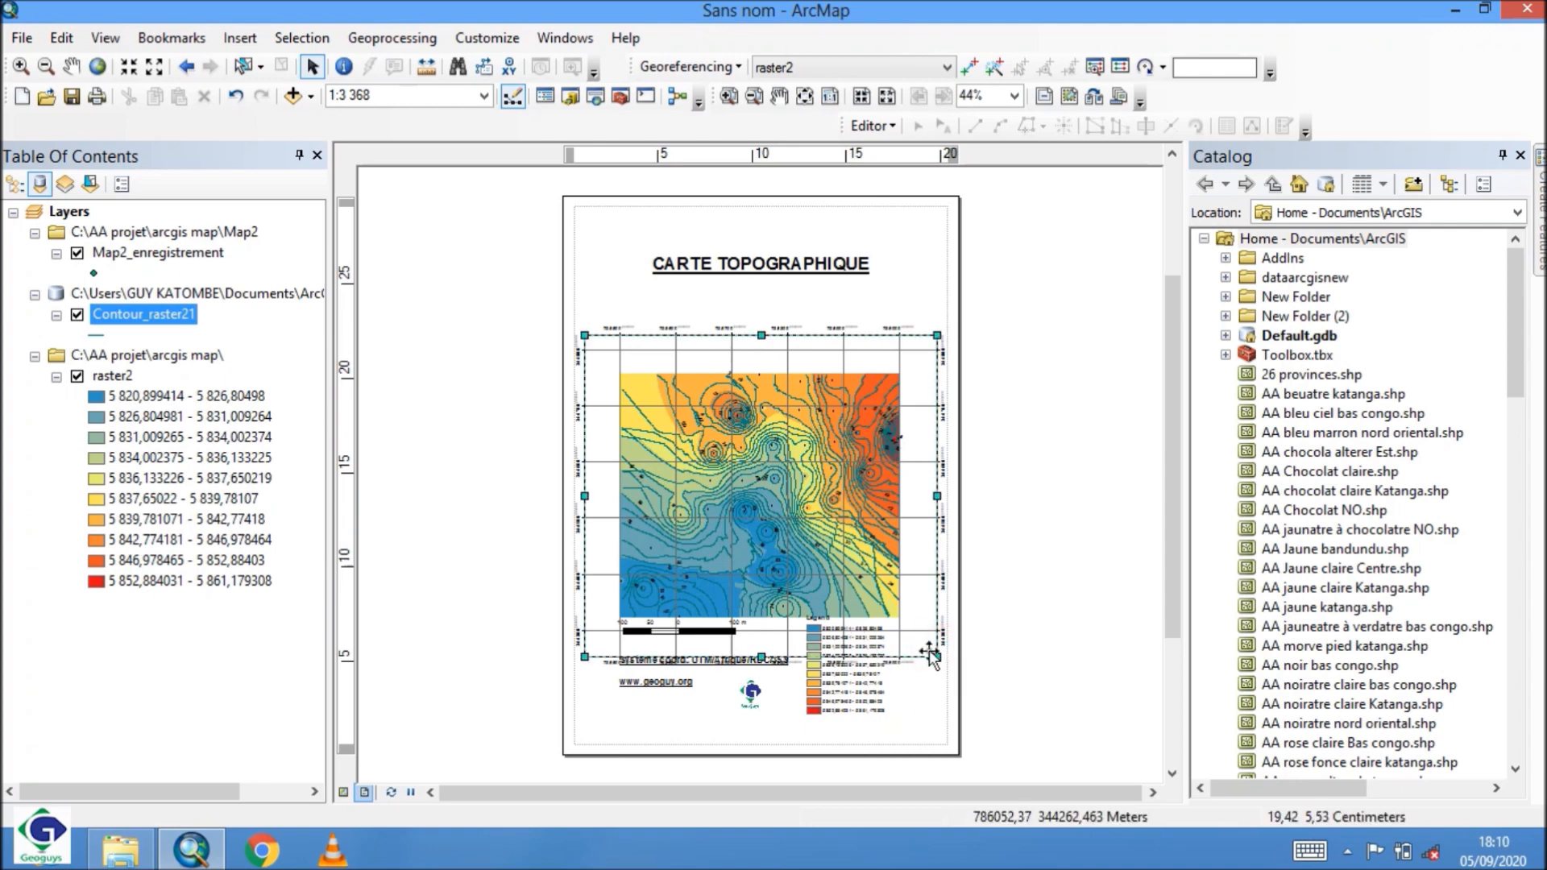
drag(936, 649, 936, 714)
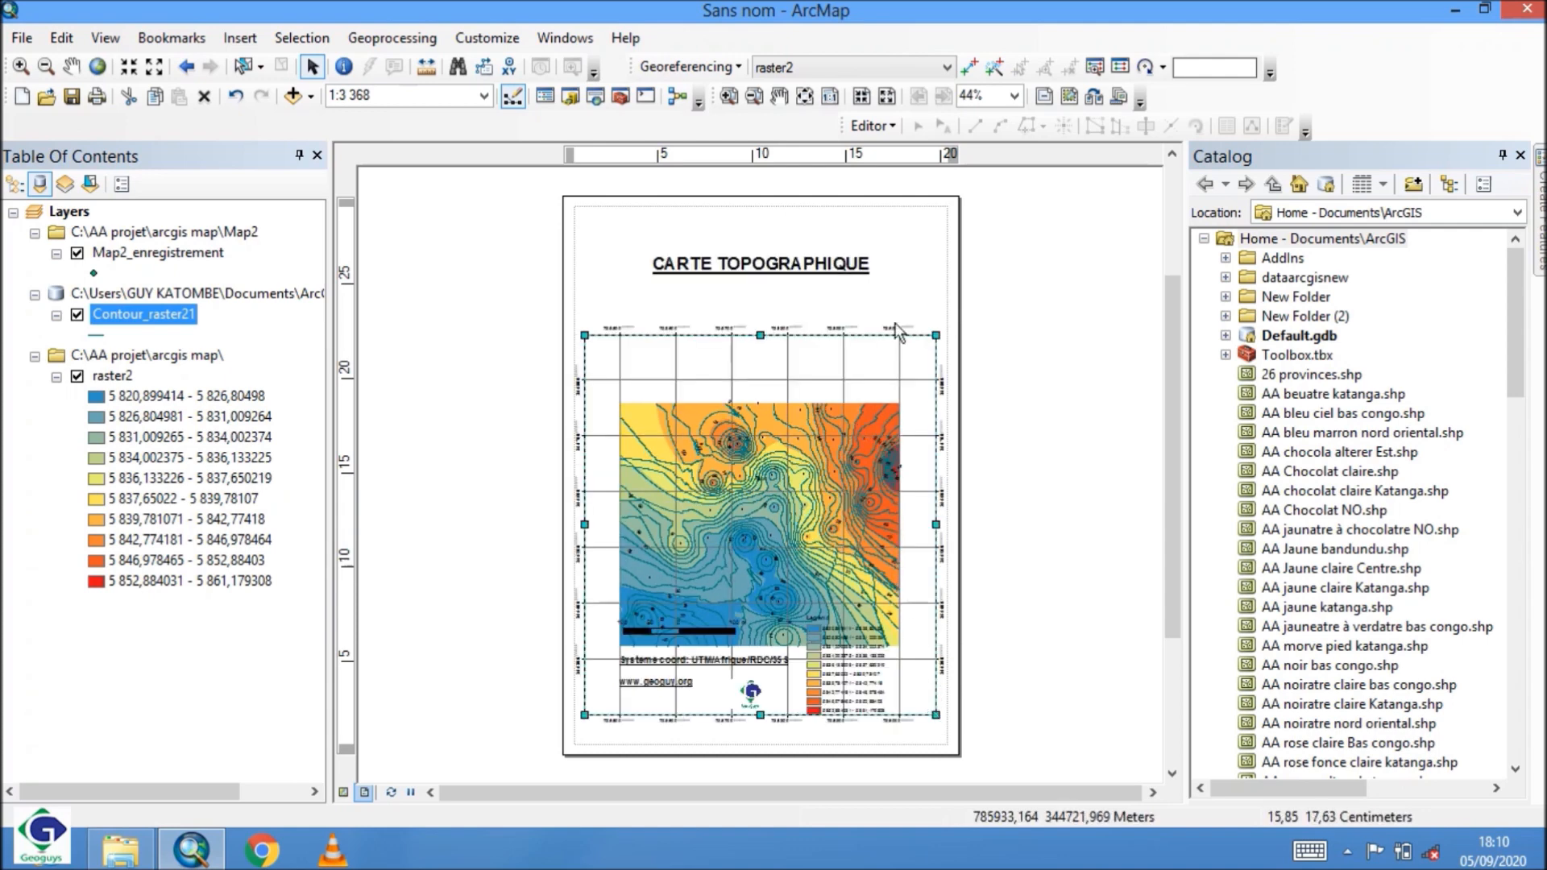
click(903, 270)
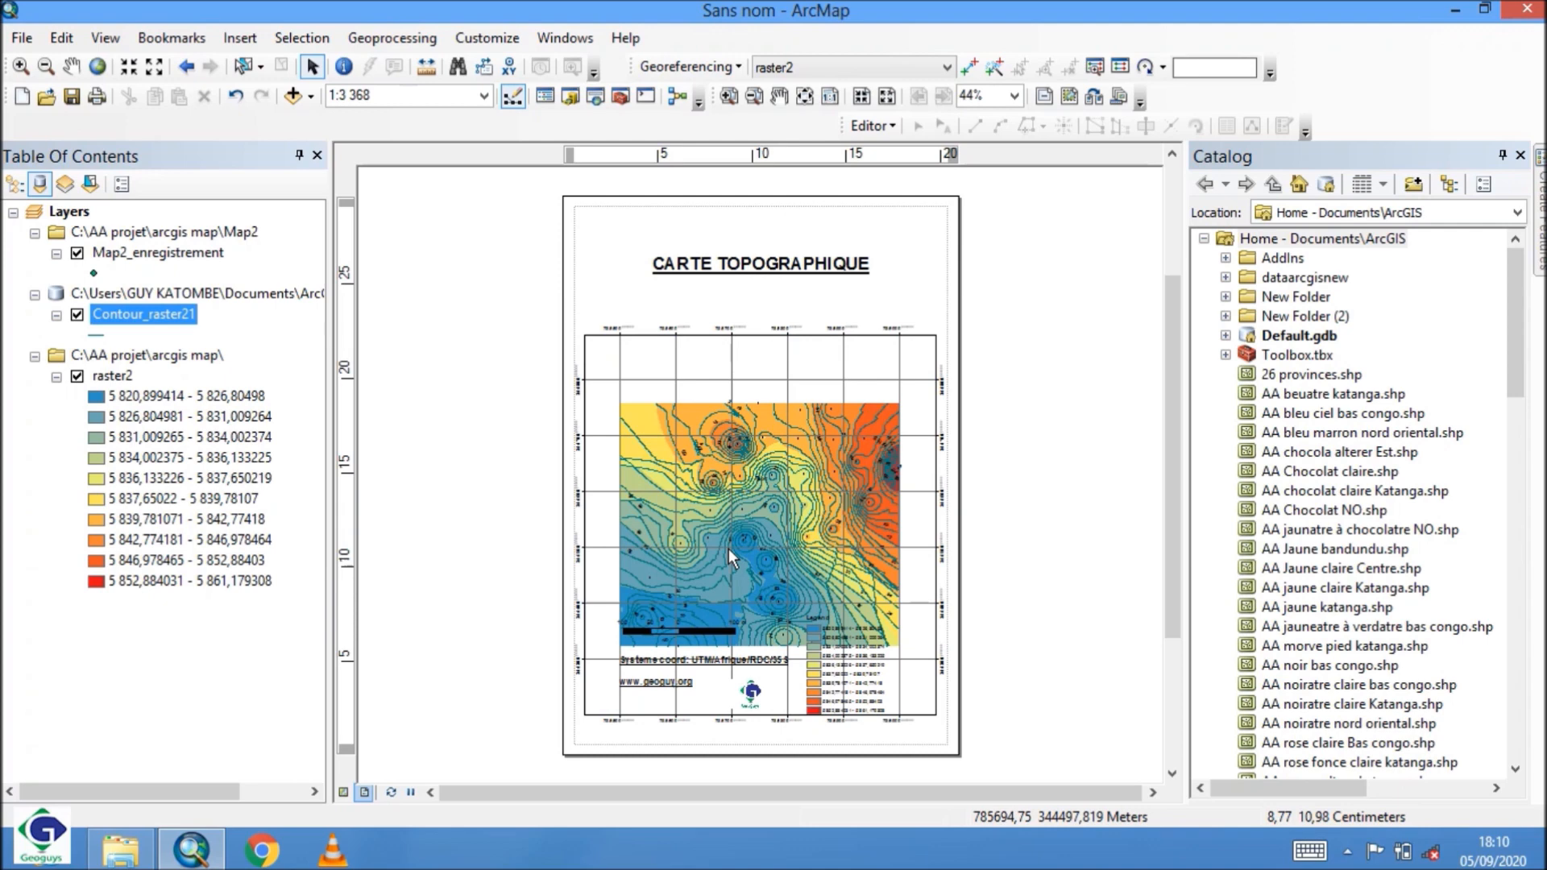
- Export the map layout as a PNG named "Carte topographique arcgis" to the desktop (Bureau)
click(29, 37)
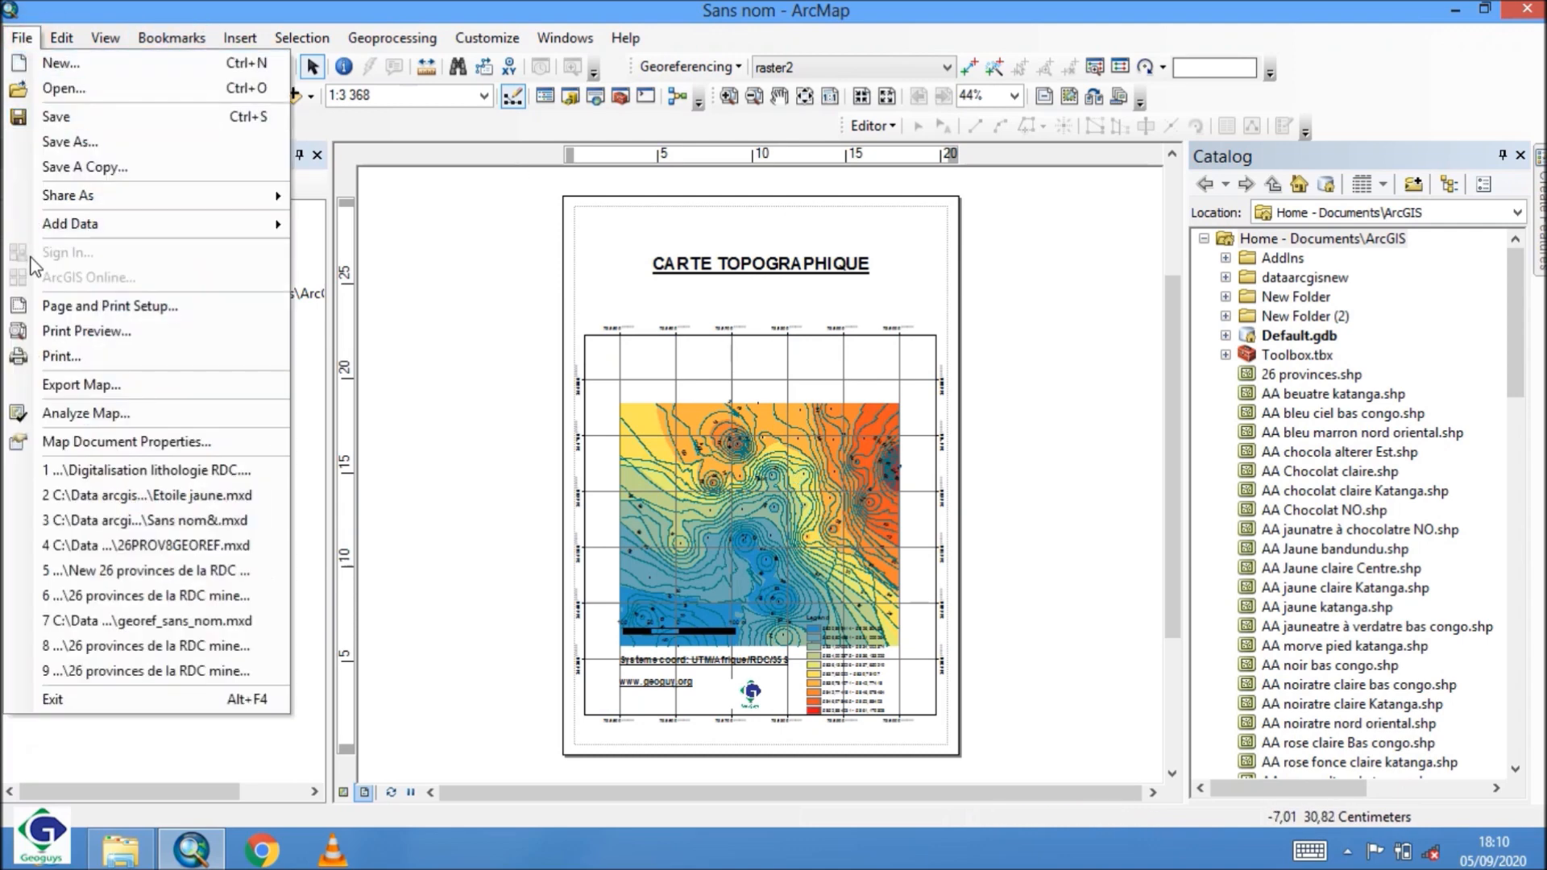
click(60, 382)
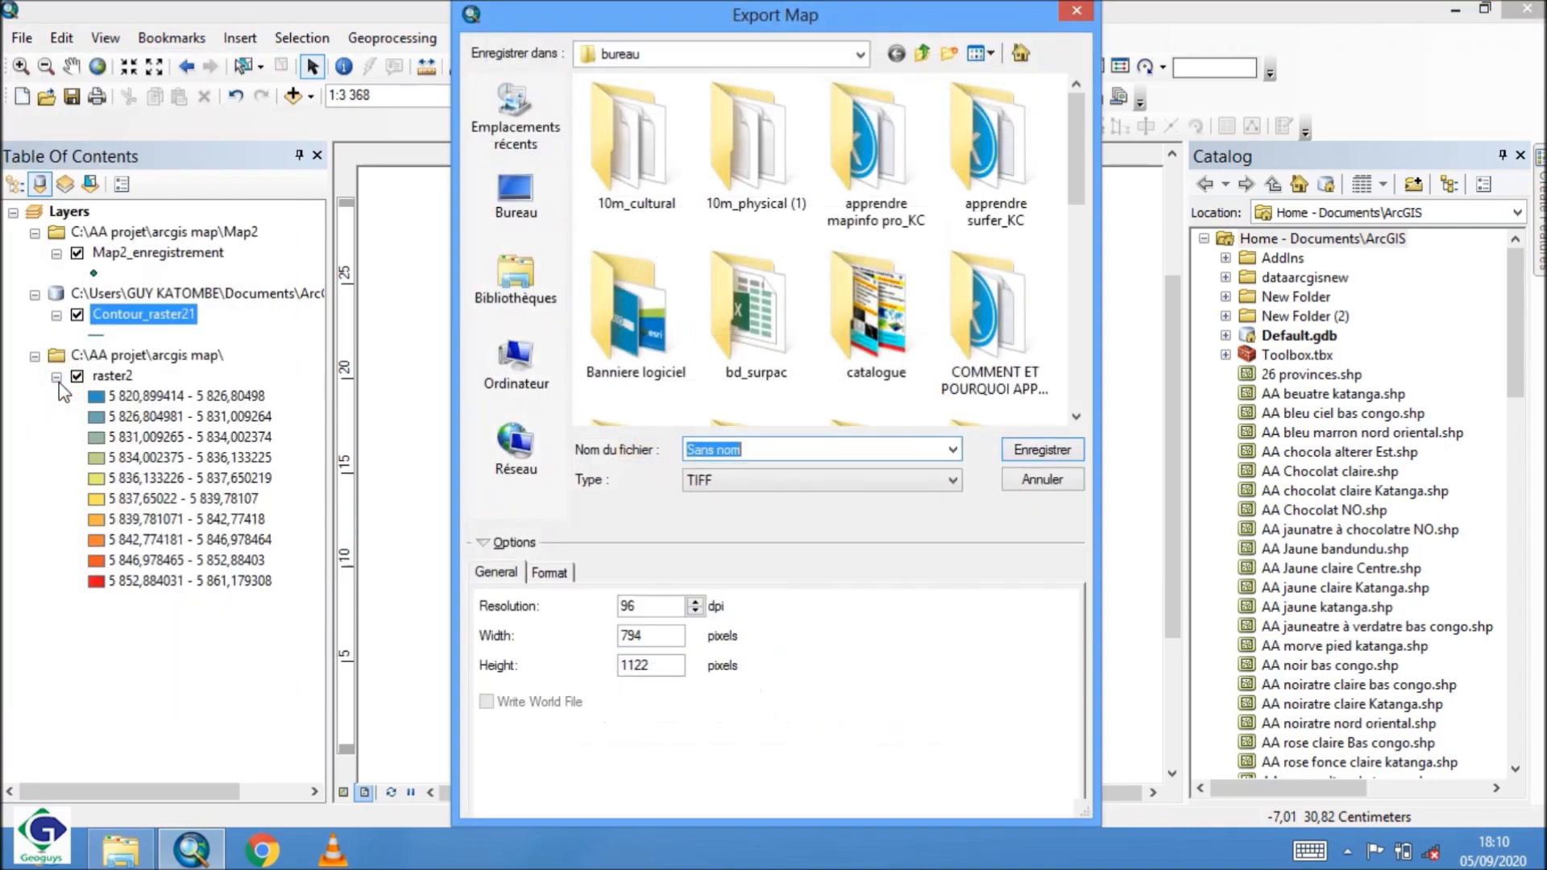
click(872, 480)
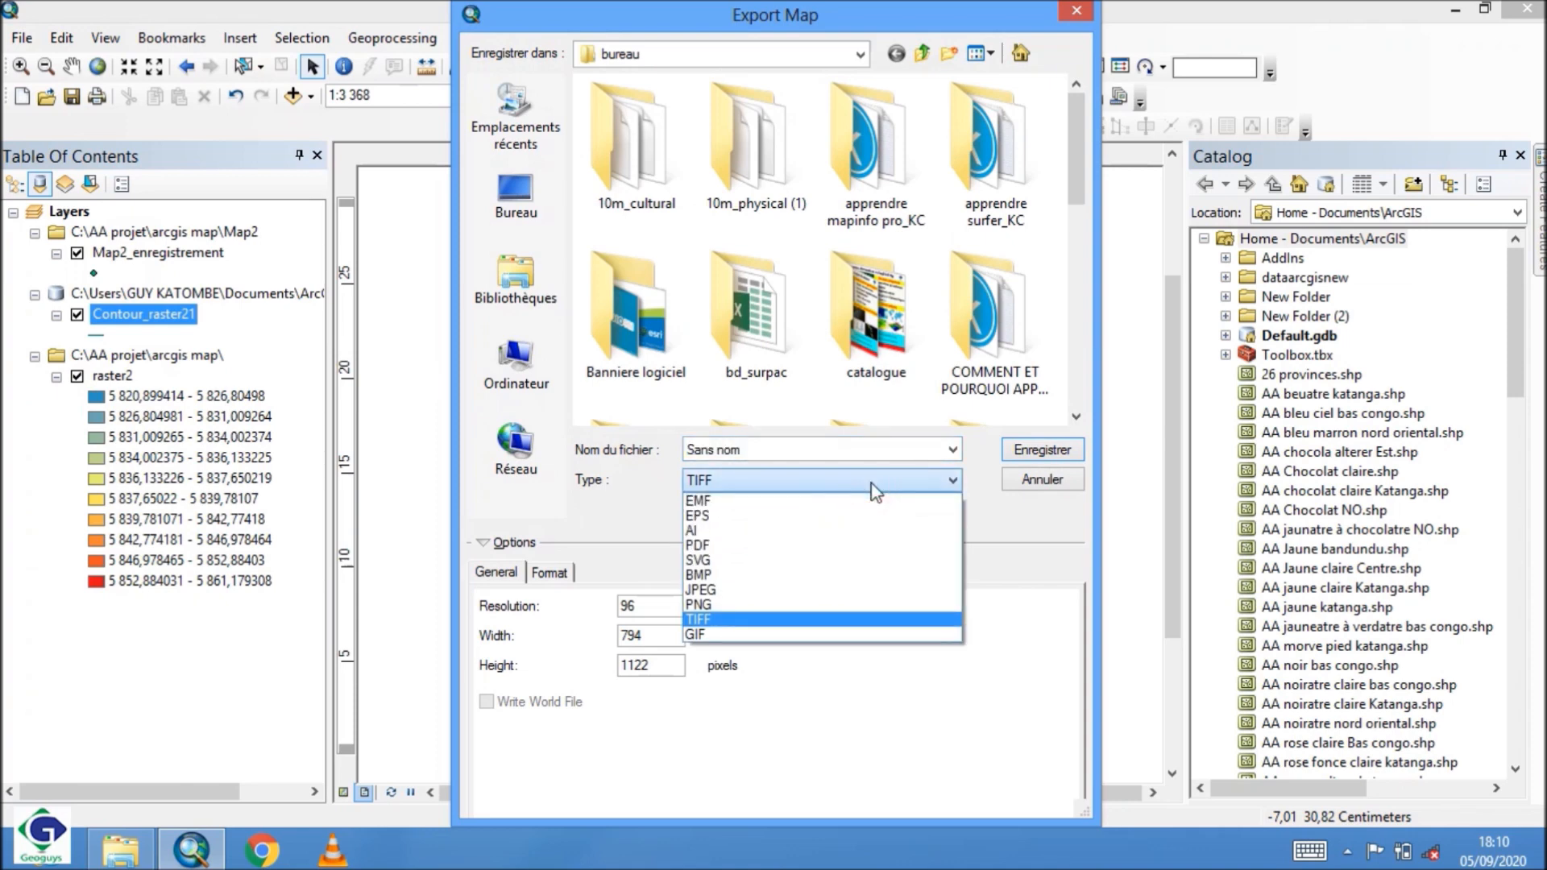
click(754, 605)
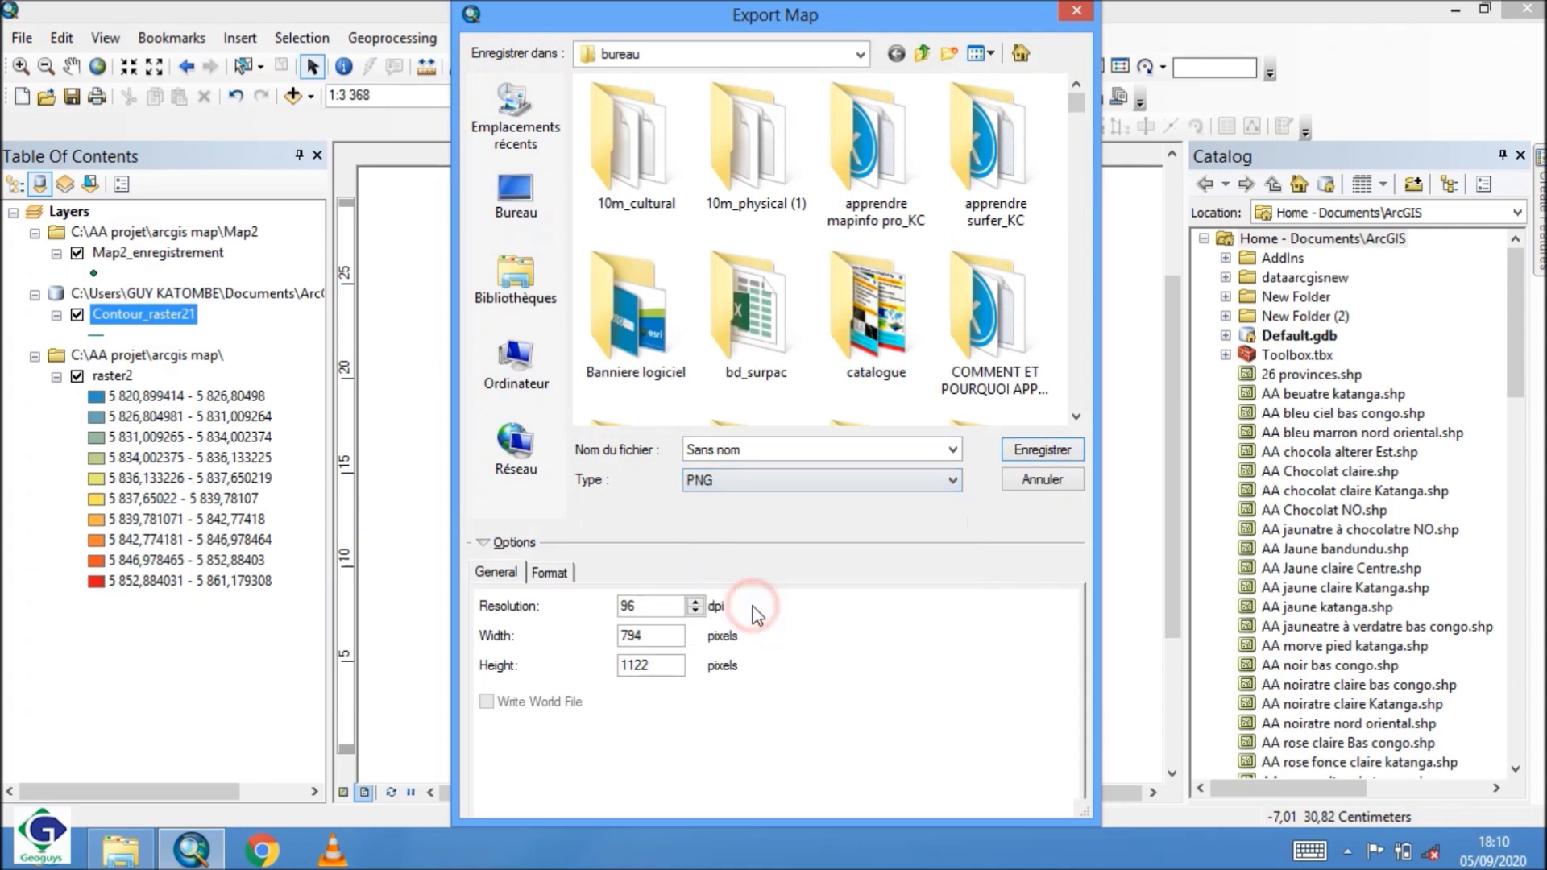
click(514, 203)
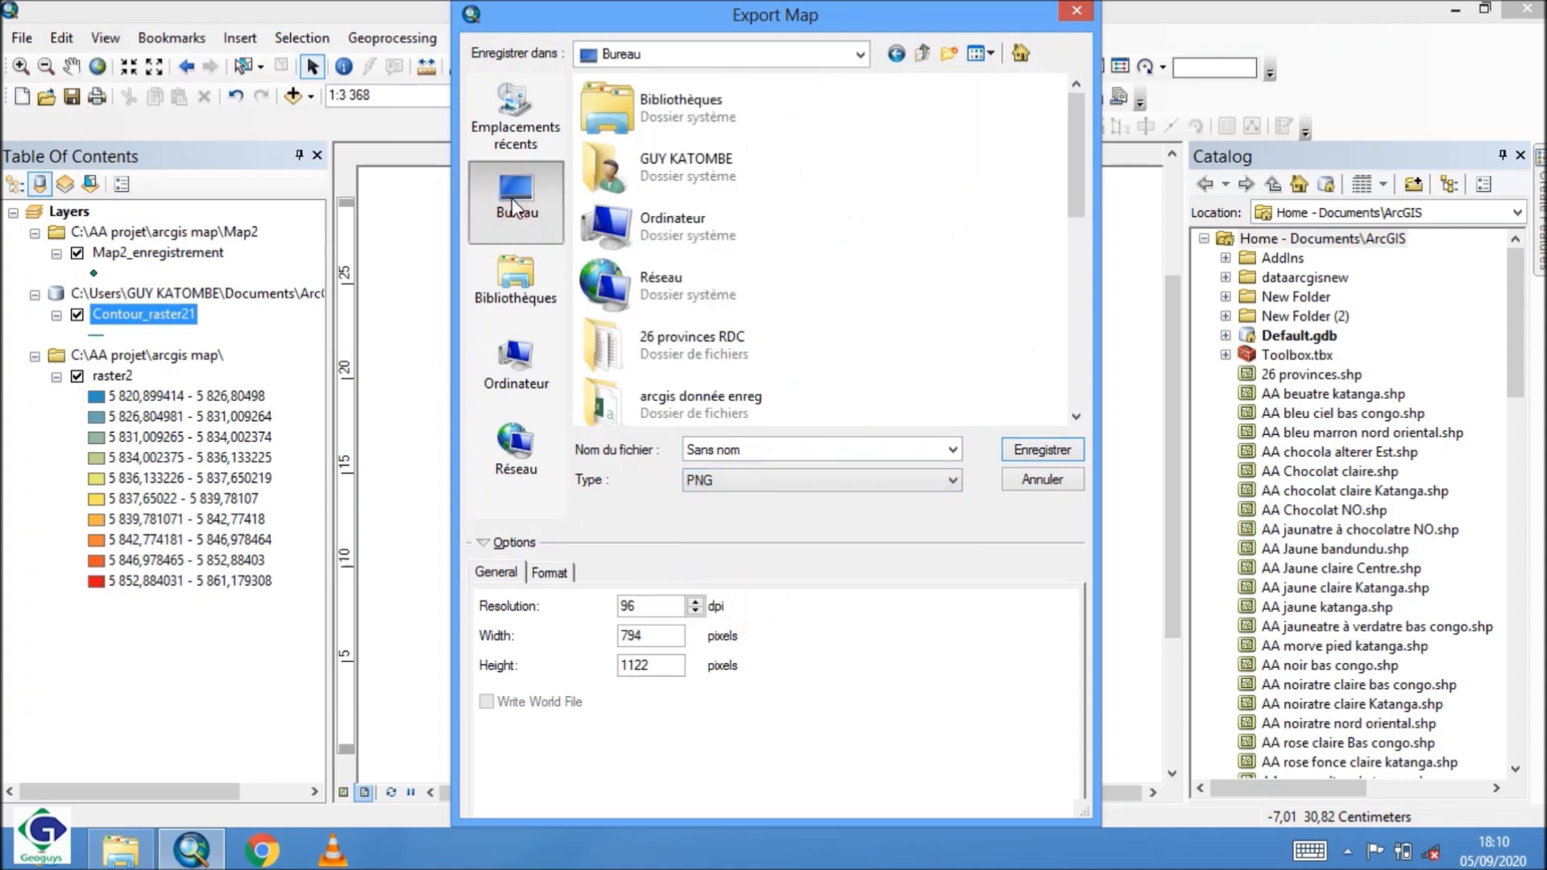
click(788, 449)
key(BackSpace)
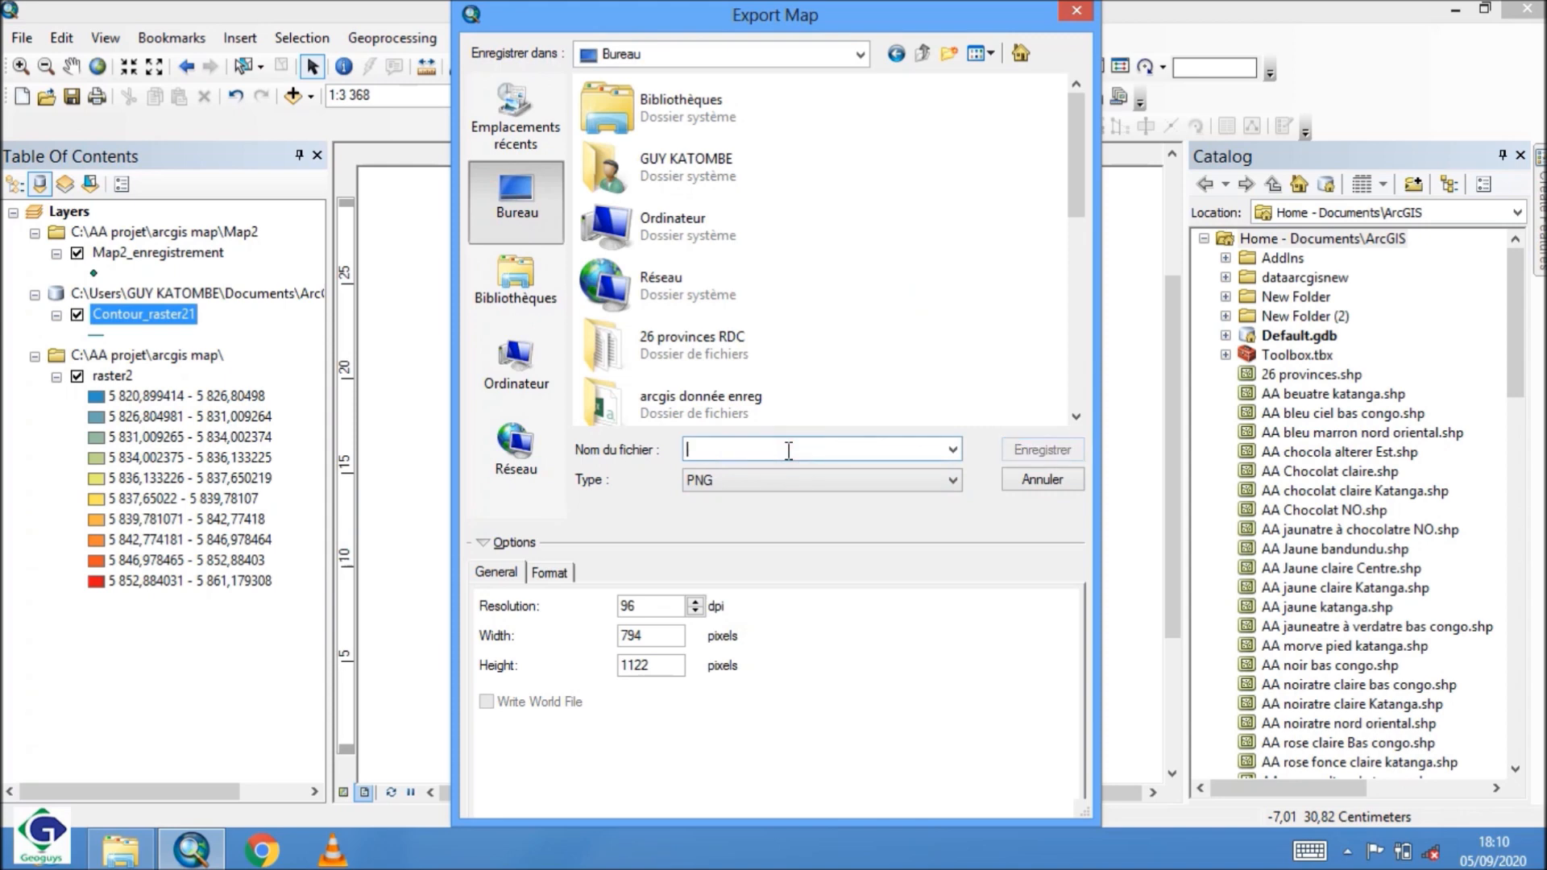
text(Carte topographique arcgis)
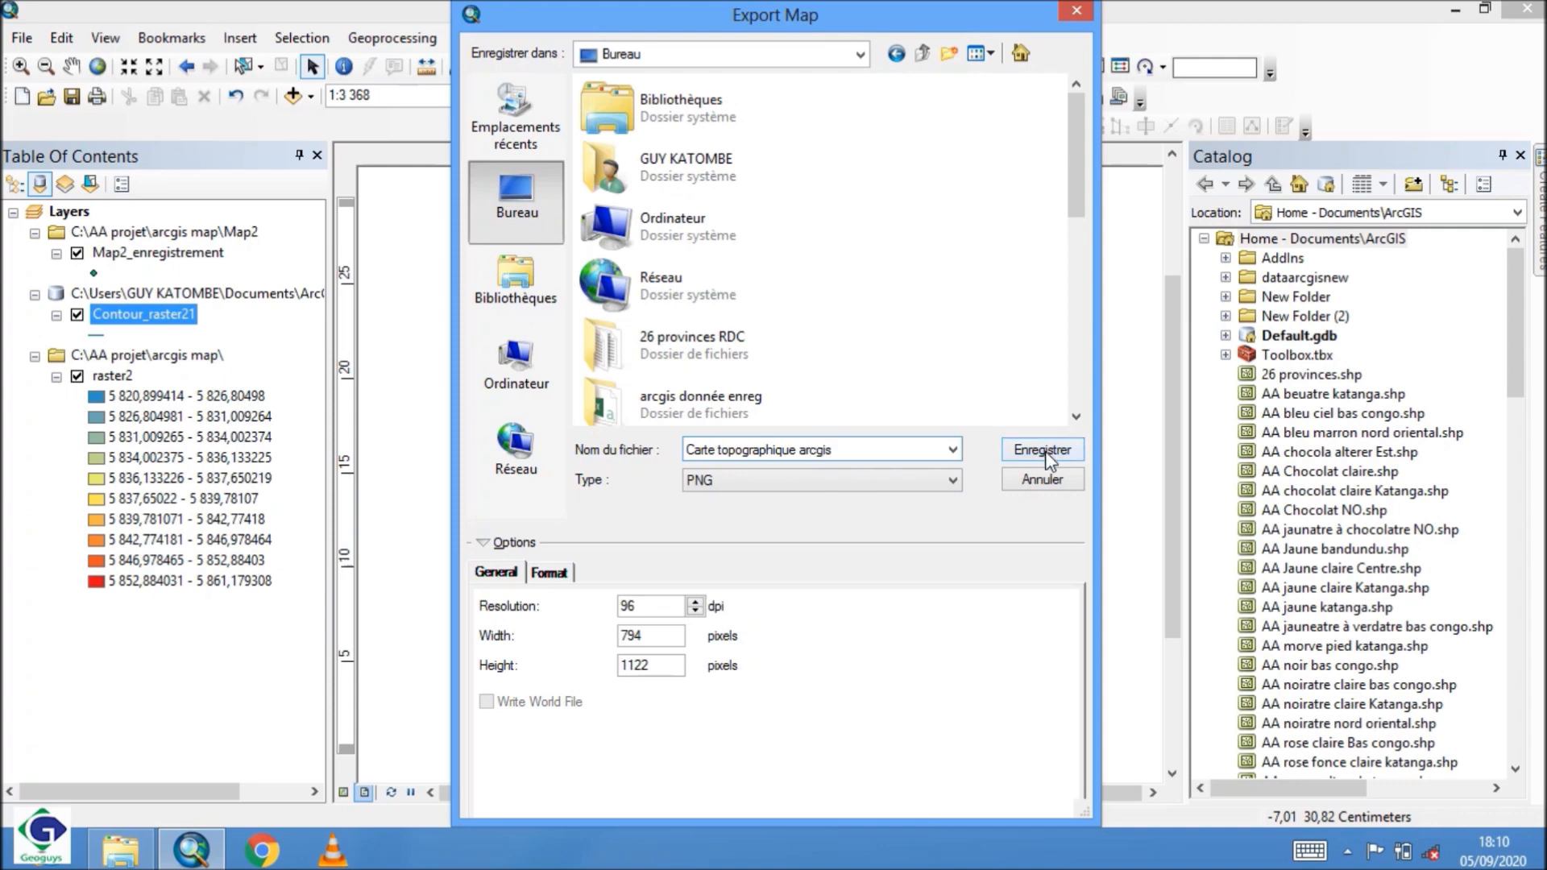
click(1043, 451)
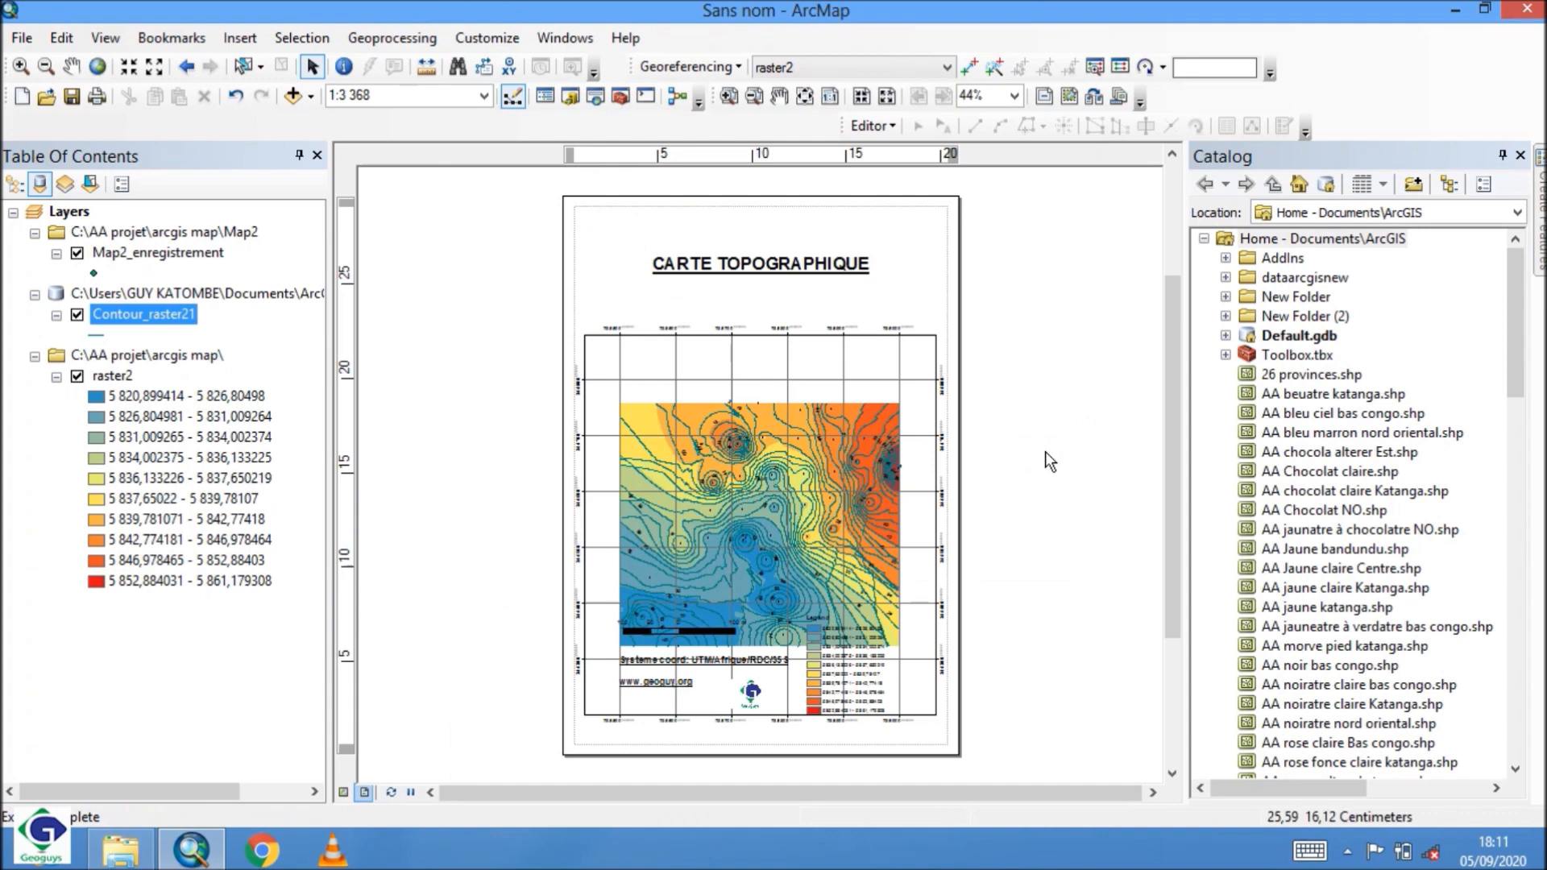
- Open the exported topographic map image from the desktop to check it
click(1448, 11)
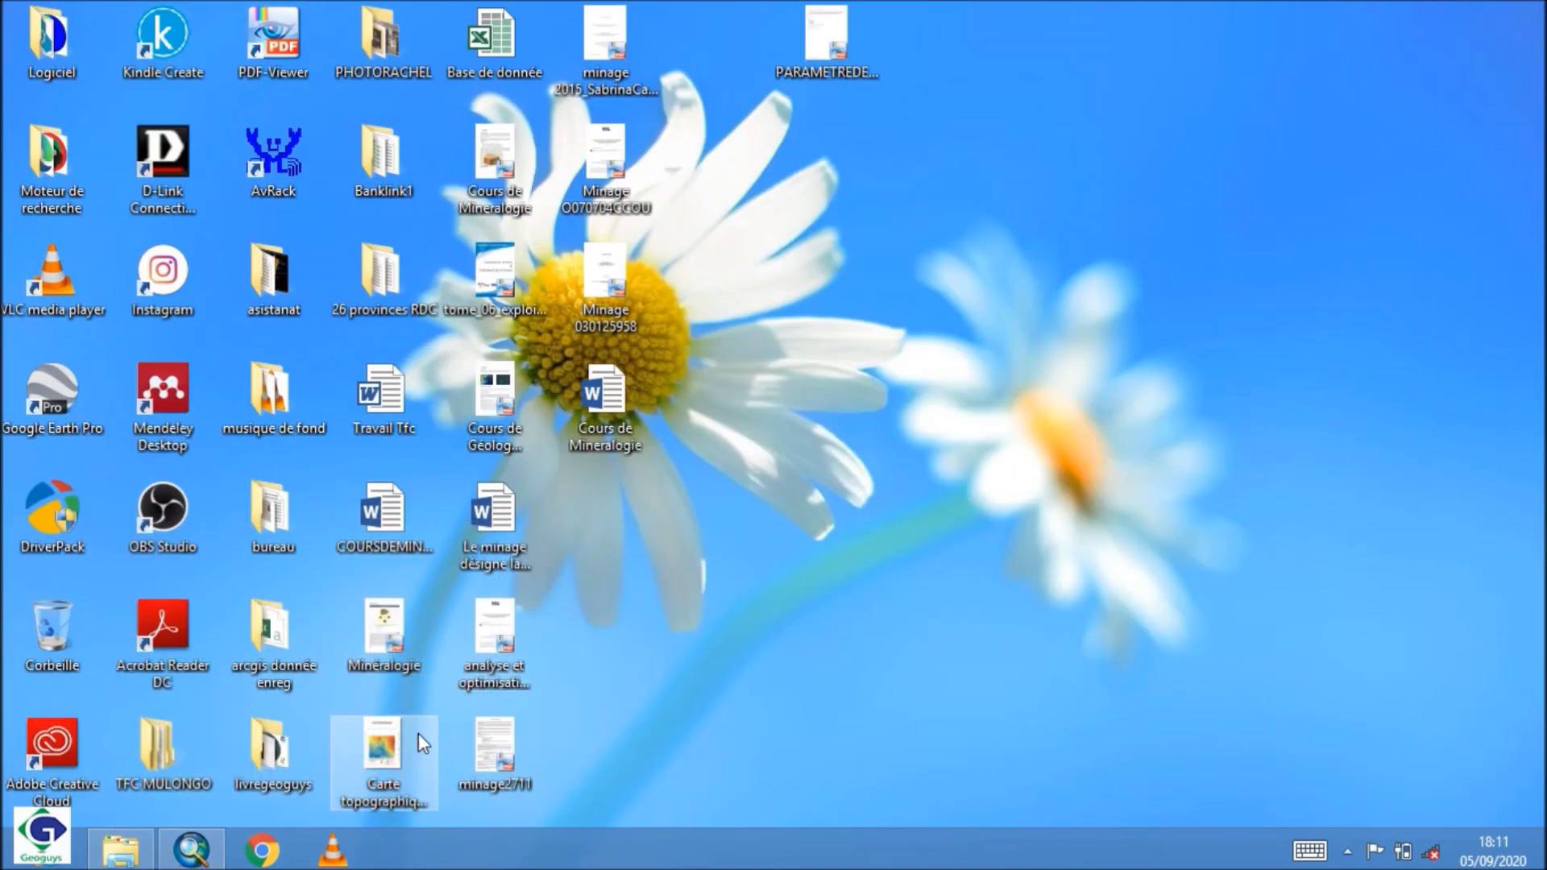
double_click(375, 753)
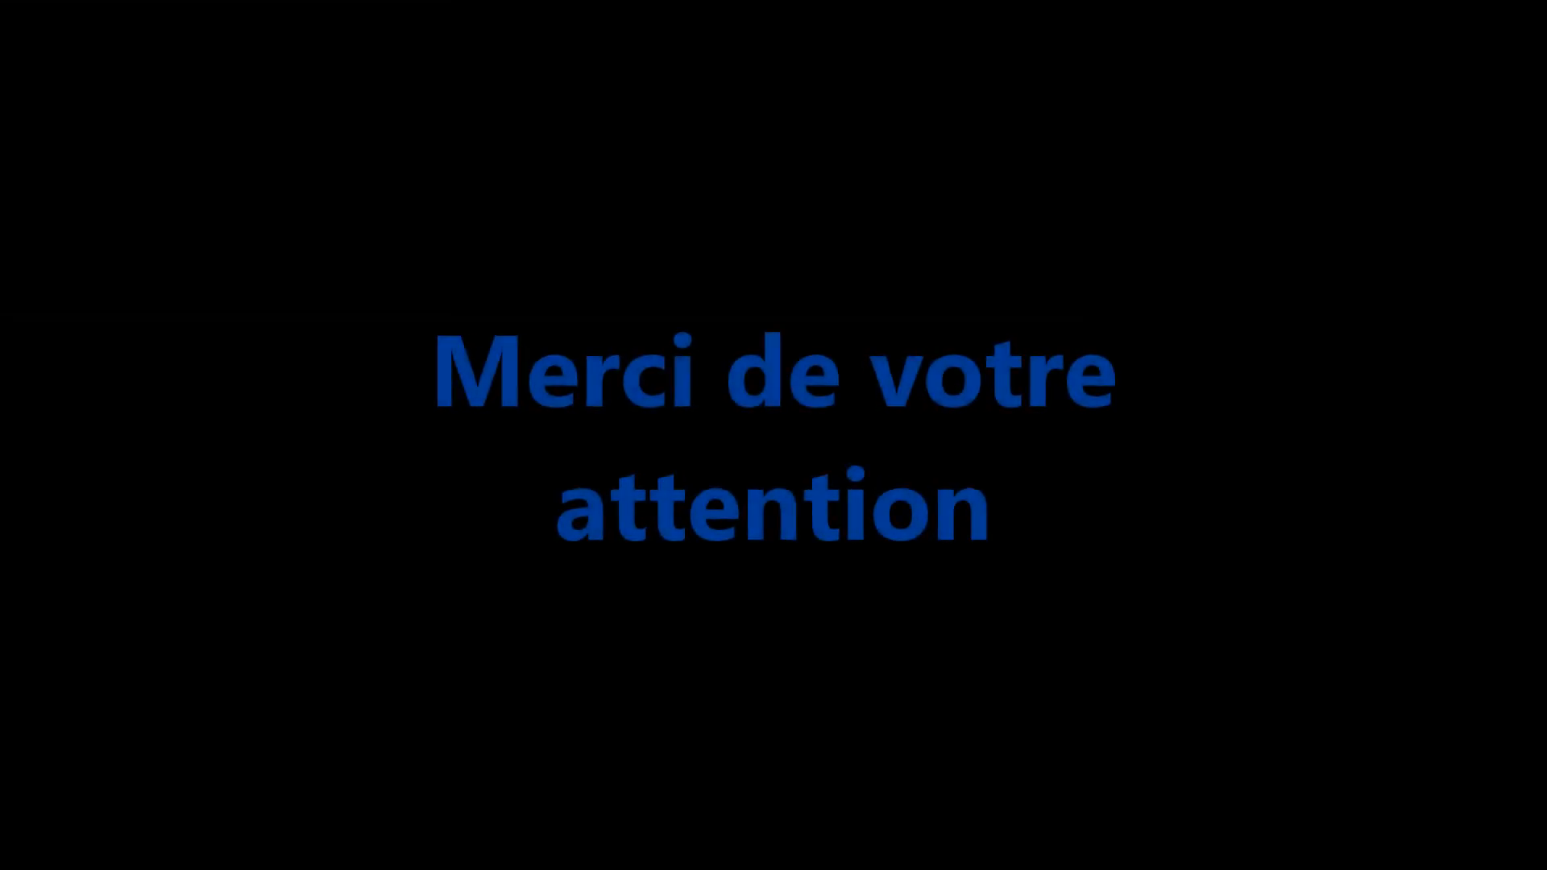